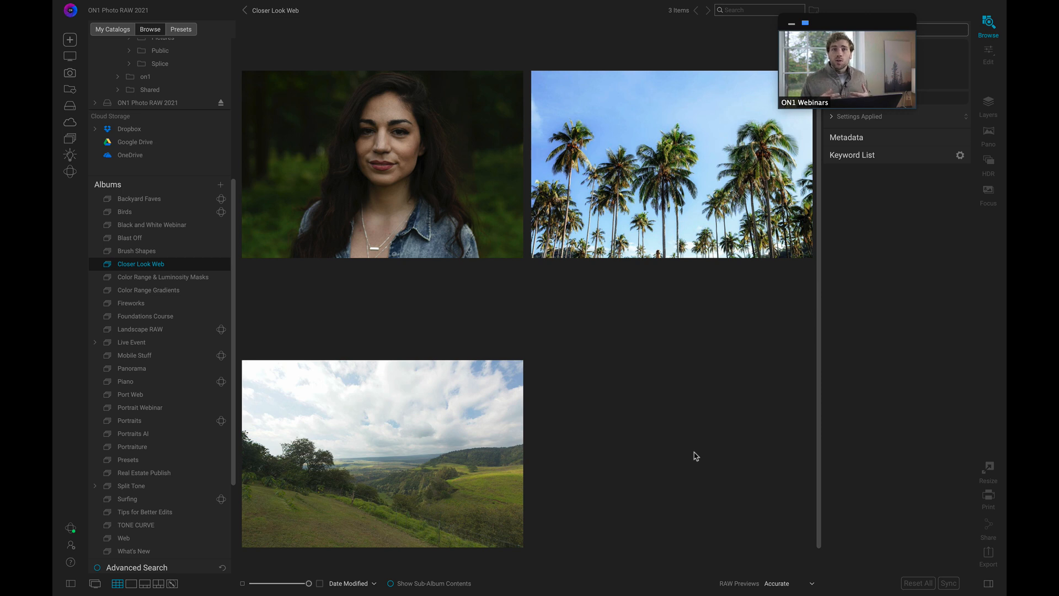
# Browse the photos in the Downloads folder on the local drive.
pyautogui.moveTo(867, 57)
pyautogui.moveTo(863, 23); pyautogui.dragTo(893, 24)
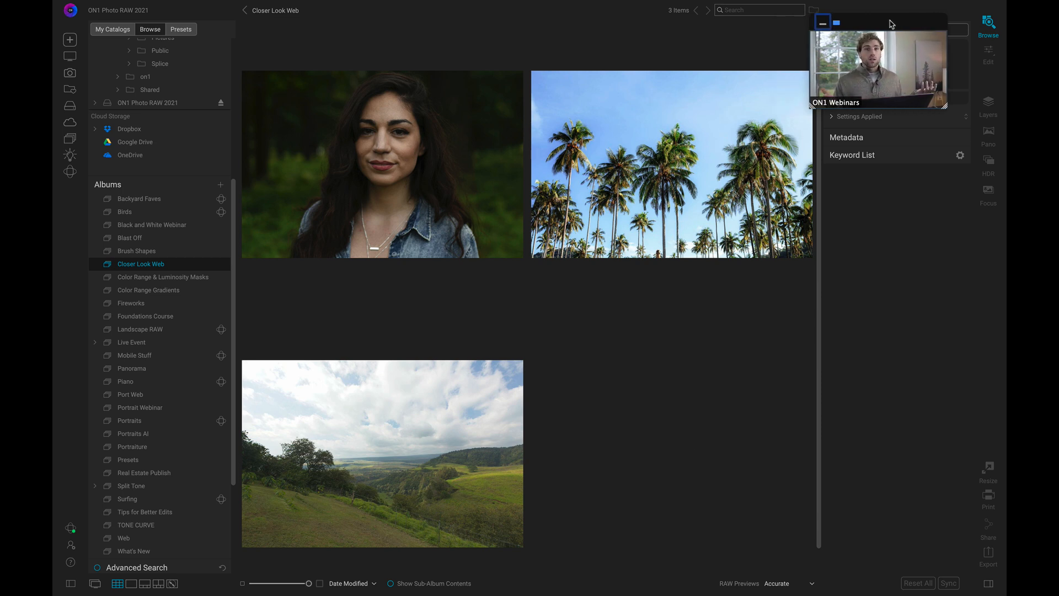
pyautogui.scroll(5, 131, 262)
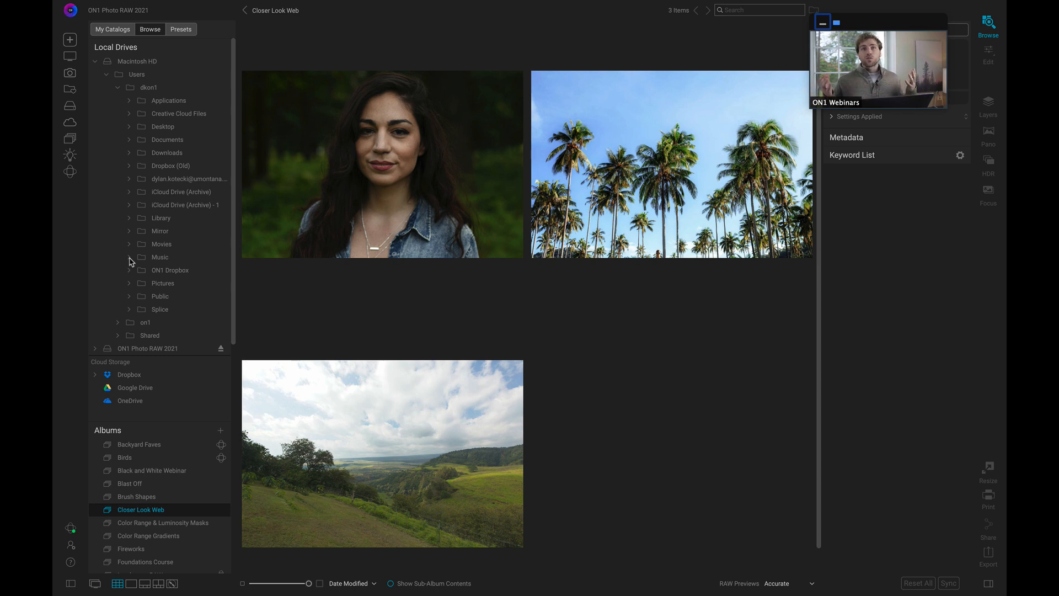
pyautogui.click(178, 158)
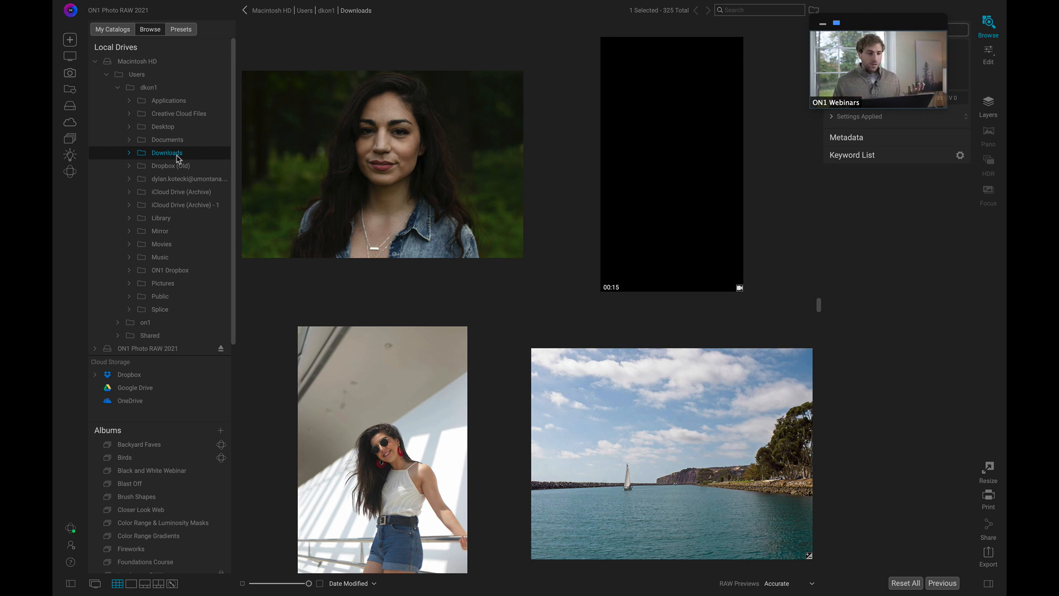
pyautogui.scroll(3, 409, 232)
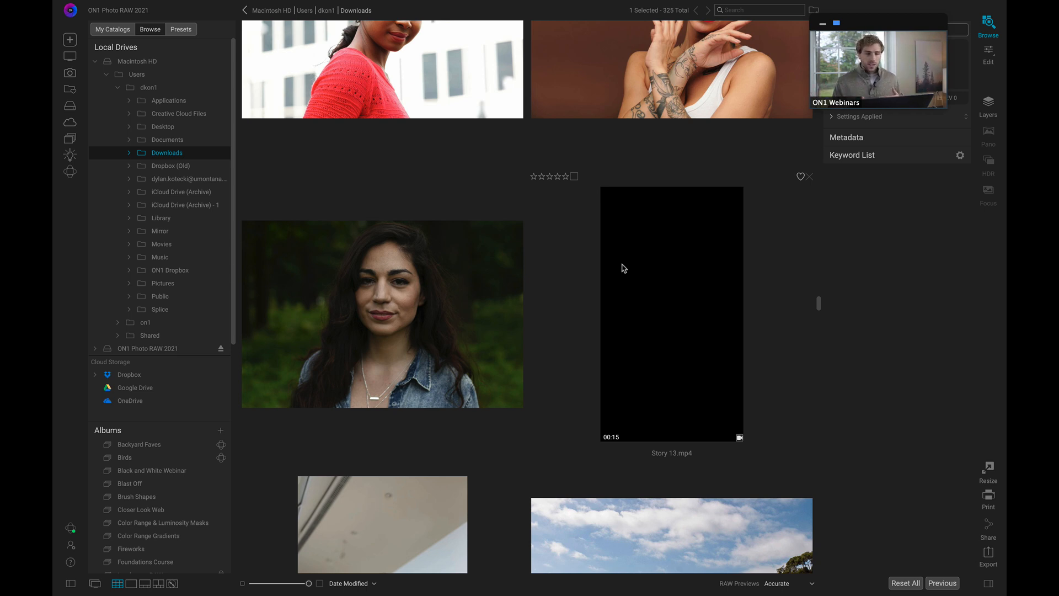
# Open Smart Organize and enlarge its window over the photo grid.
pyautogui.click(70, 157)
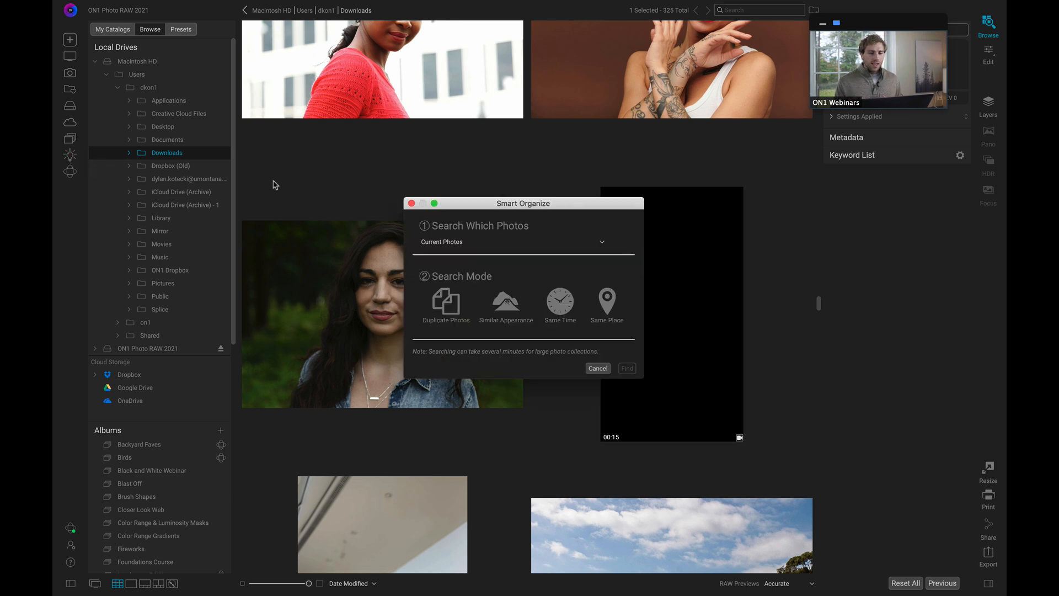
pyautogui.click(434, 203)
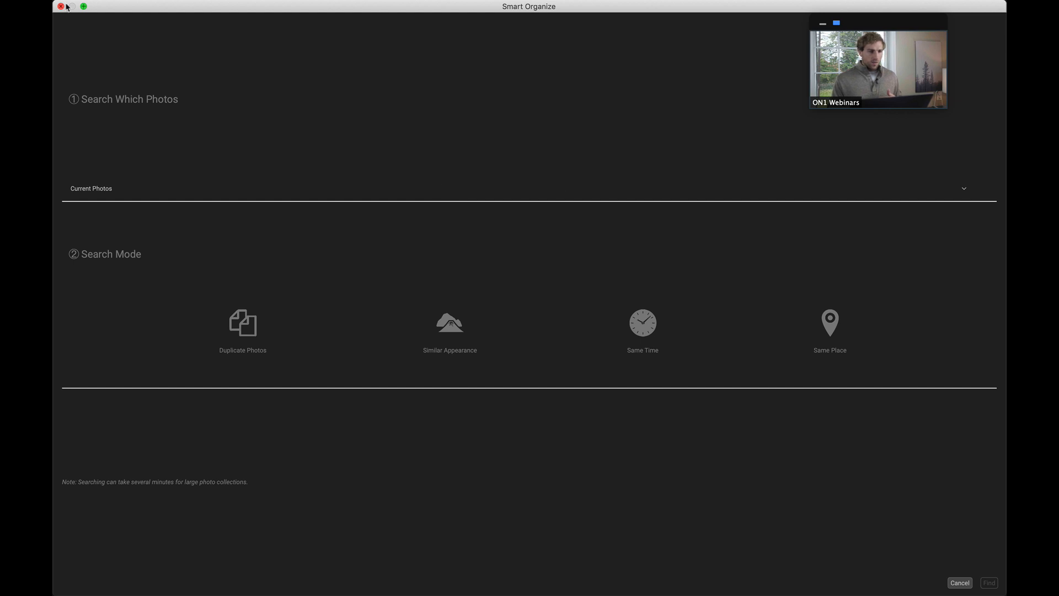
pyautogui.click(83, 6)
pyautogui.moveTo(643, 378); pyautogui.dragTo(853, 519)
pyautogui.moveTo(699, 211); pyautogui.dragTo(610, 125)
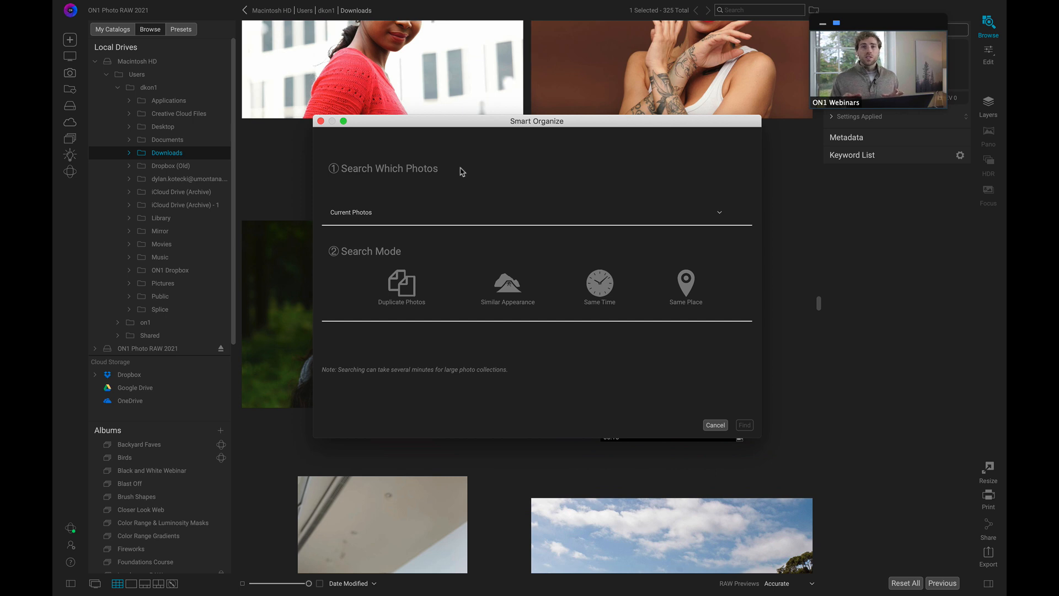
# Try All Cataloged Folders and Folder as the photos to search, and return the scope to Current Photos.
pyautogui.click(420, 219)
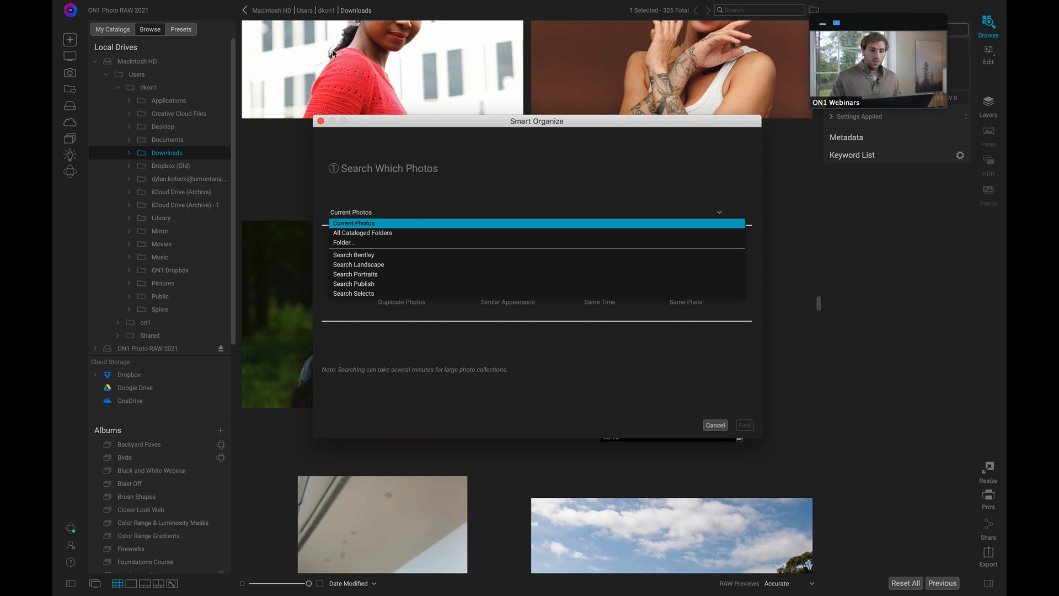
pyautogui.click(447, 233)
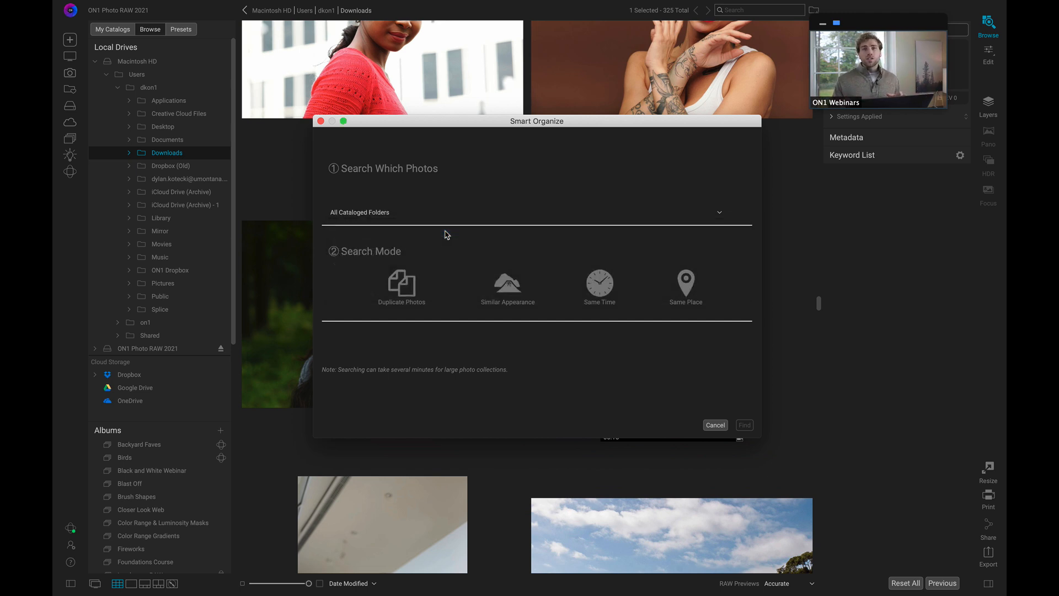
pyautogui.click(407, 214)
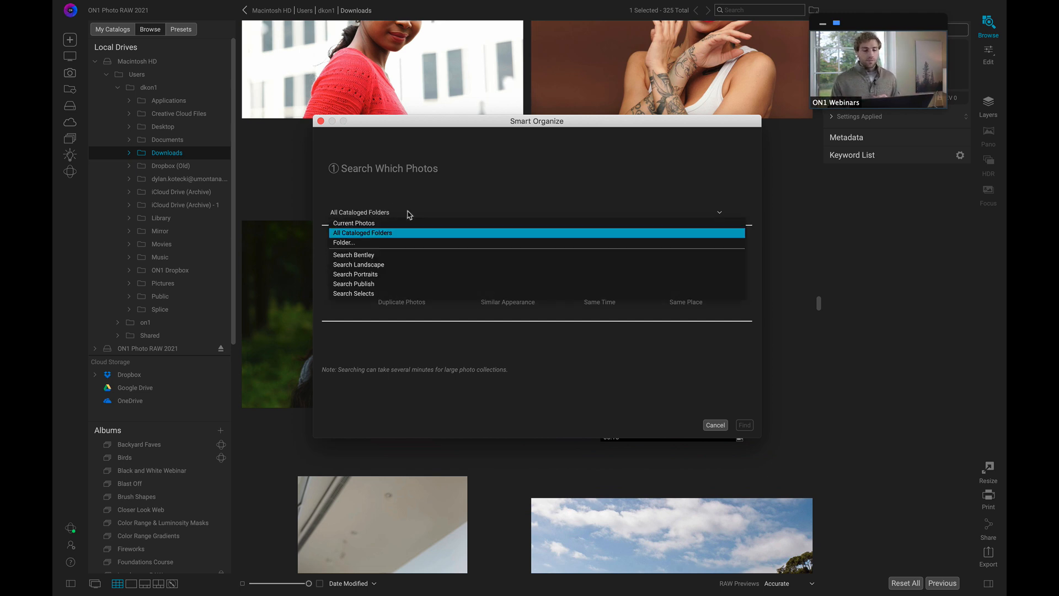
pyautogui.click(390, 242)
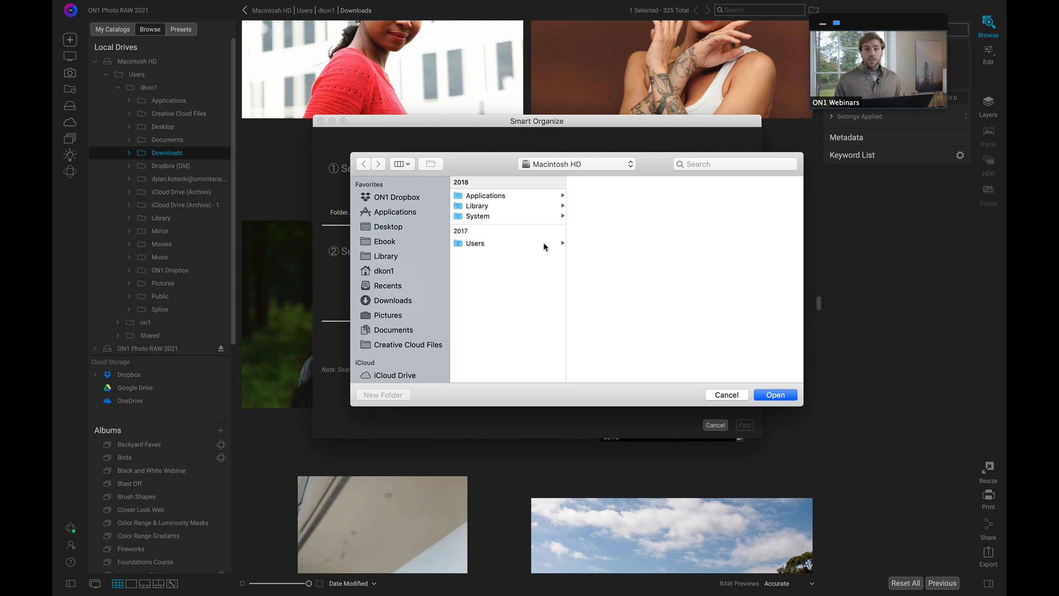
pyautogui.click(775, 395)
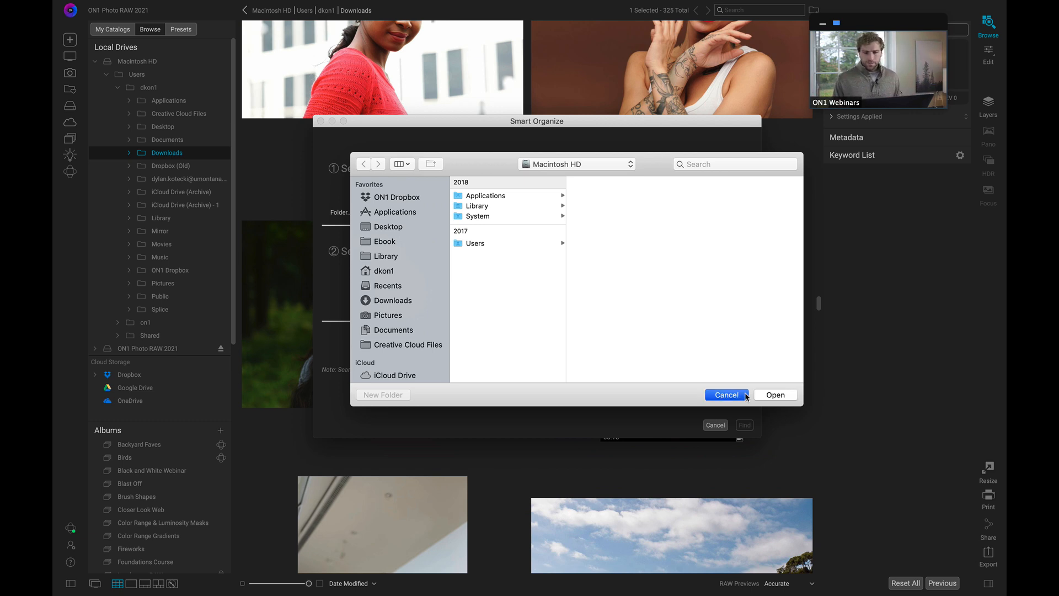
pyautogui.click(406, 212)
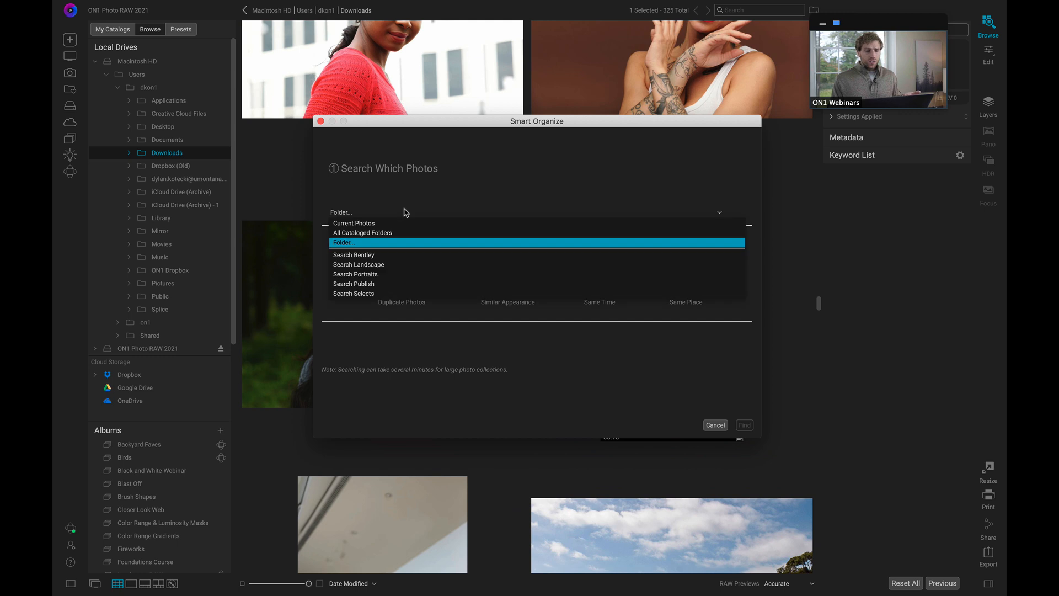
pyautogui.click(376, 224)
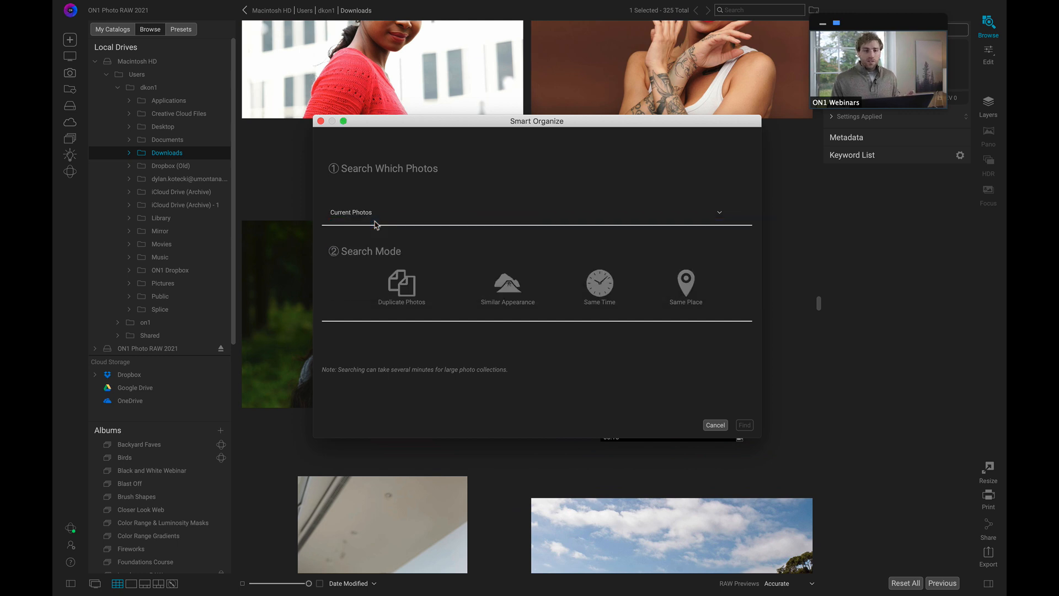
# Run a Similar Appearance search on the current photos and look through the resulting groups.
pyautogui.click(511, 286)
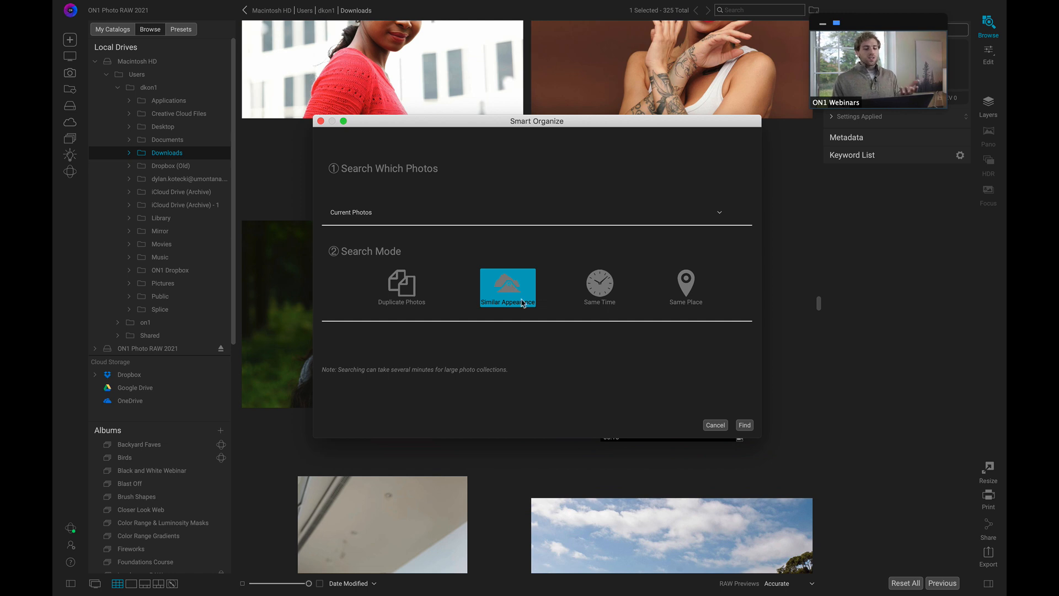
pyautogui.click(745, 425)
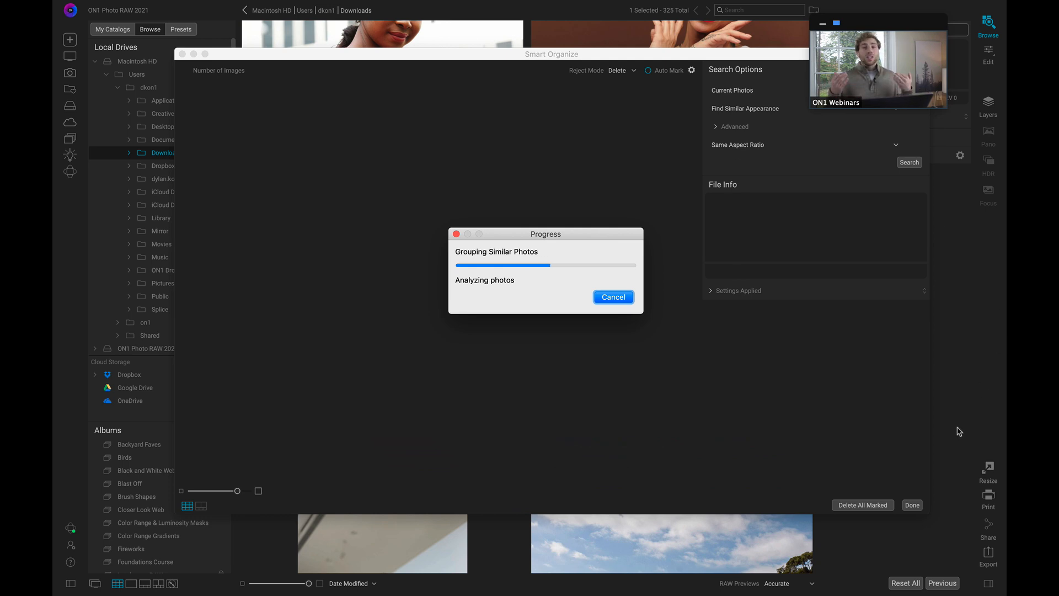
pyautogui.moveTo(898, 23); pyautogui.dragTo(948, 22)
pyautogui.moveTo(817, 55); pyautogui.dragTo(804, 82)
pyautogui.moveTo(799, 87); pyautogui.dragTo(800, 87)
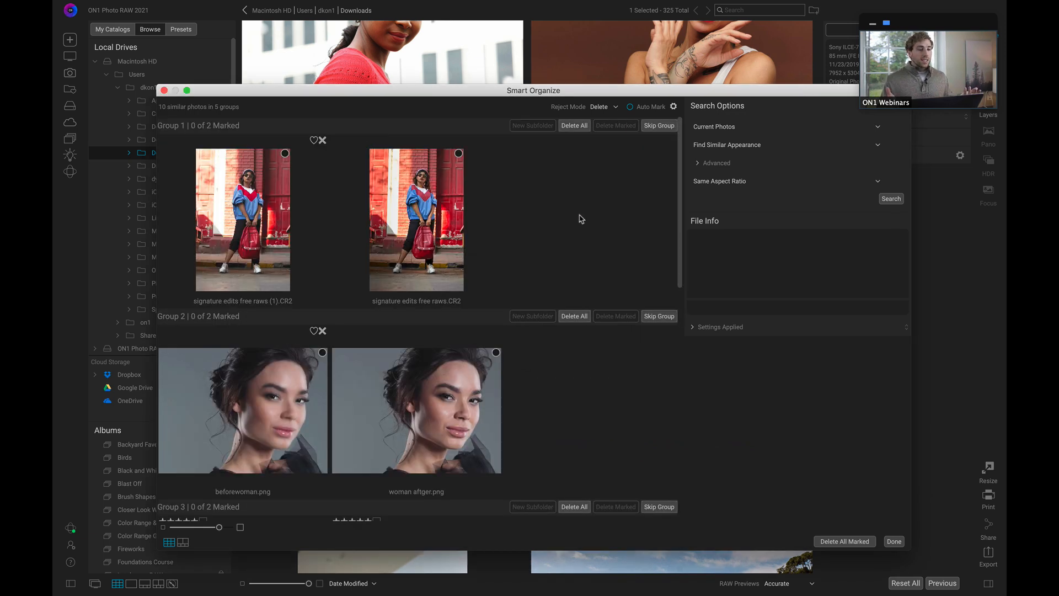
pyautogui.scroll(-5, 580, 218)
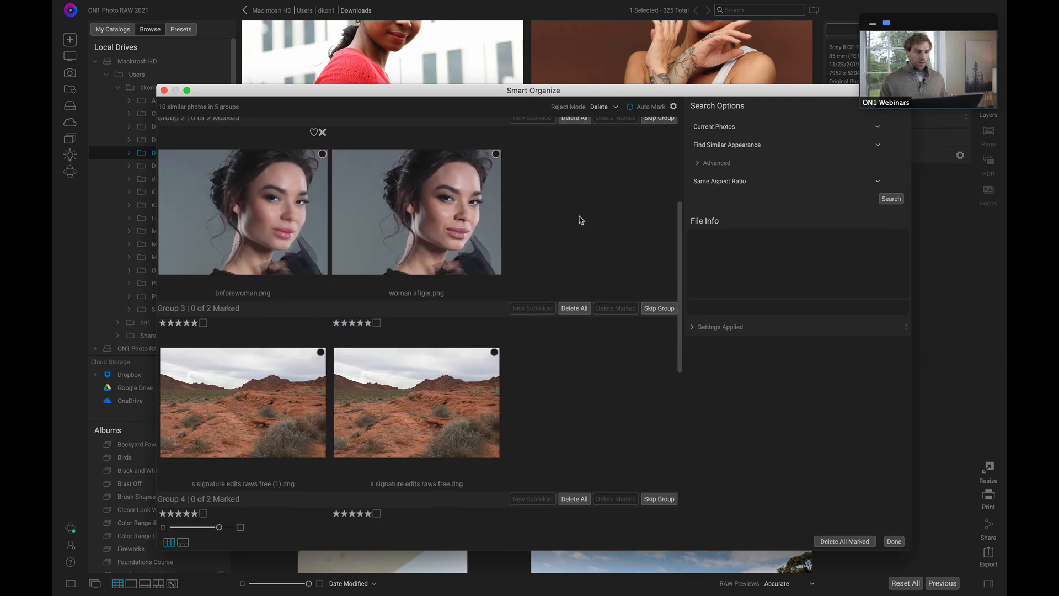
pyautogui.scroll(5, 562, 262)
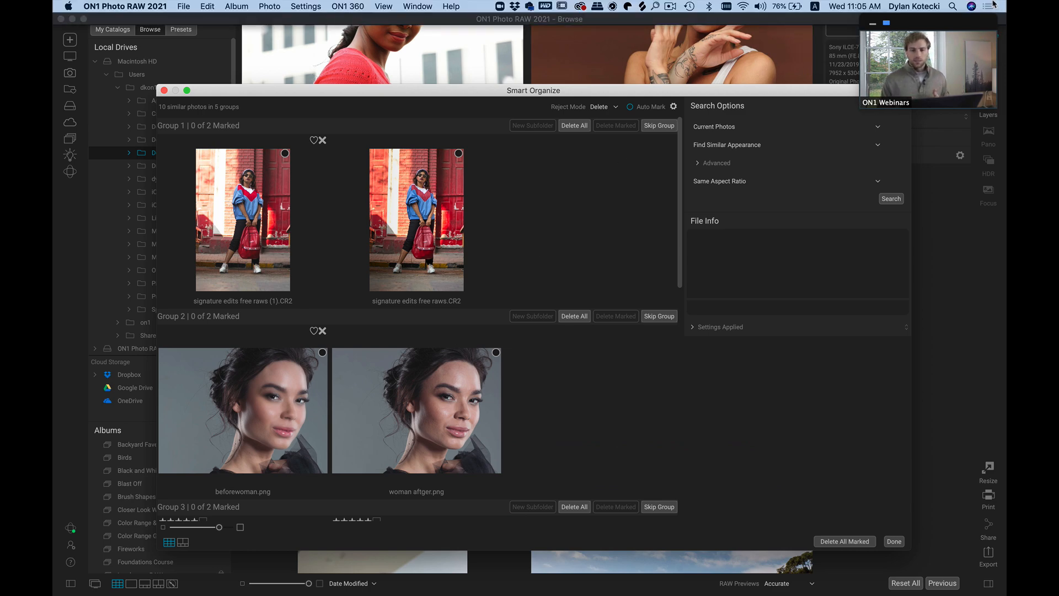
# Turn on Do Not Disturb in the macOS Notification Center and close it.
pyautogui.click(987, 5)
pyautogui.moveTo(939, 38); pyautogui.dragTo(795, 172)
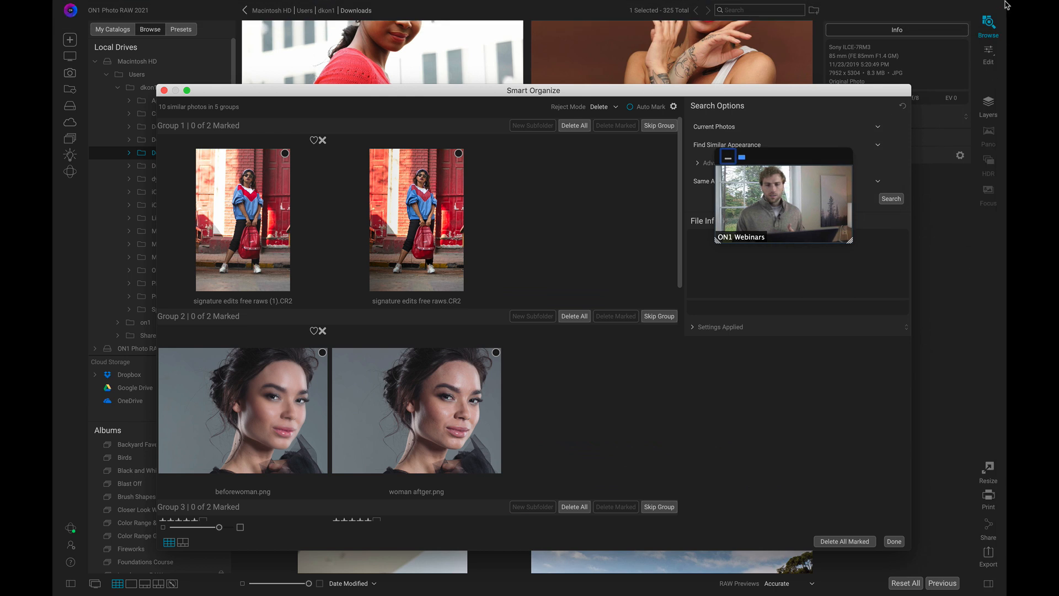
pyautogui.click(988, 5)
pyautogui.scroll(3, 985, 71)
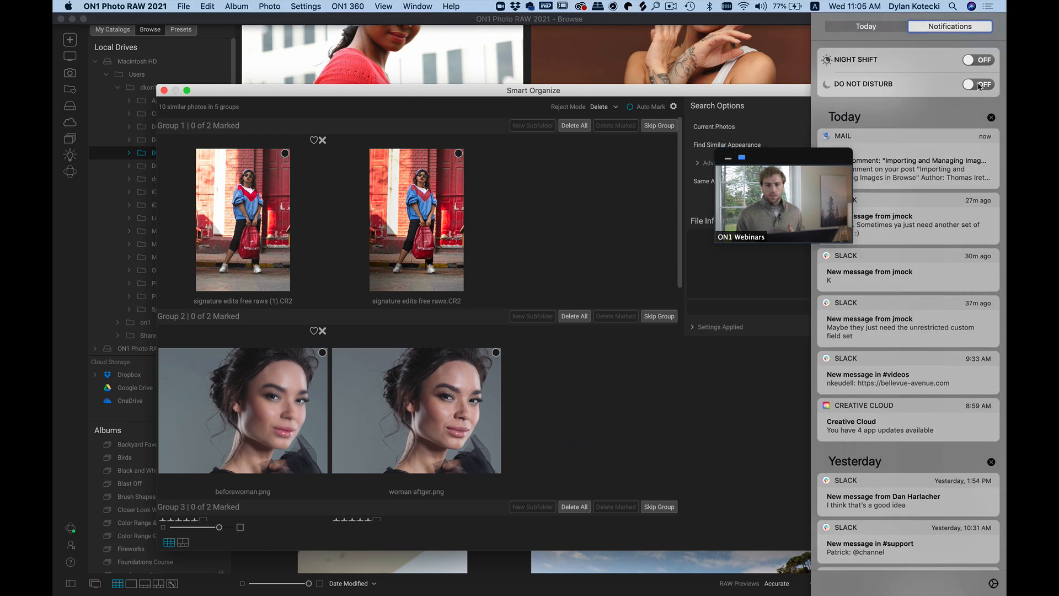
pyautogui.click(984, 83)
pyautogui.click(989, 6)
pyautogui.moveTo(833, 158); pyautogui.dragTo(961, 3)
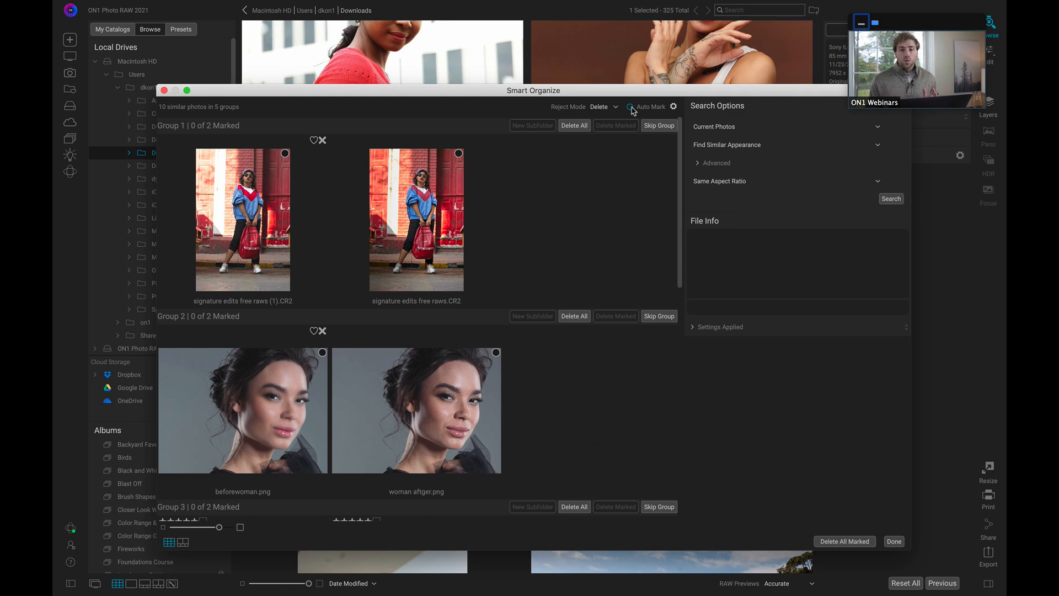
# In the Auto Mark preferences, try Prefer Unedited and Prefer JPG, and restore Prefer Edited and Prefer RAW.
pyautogui.click(673, 108)
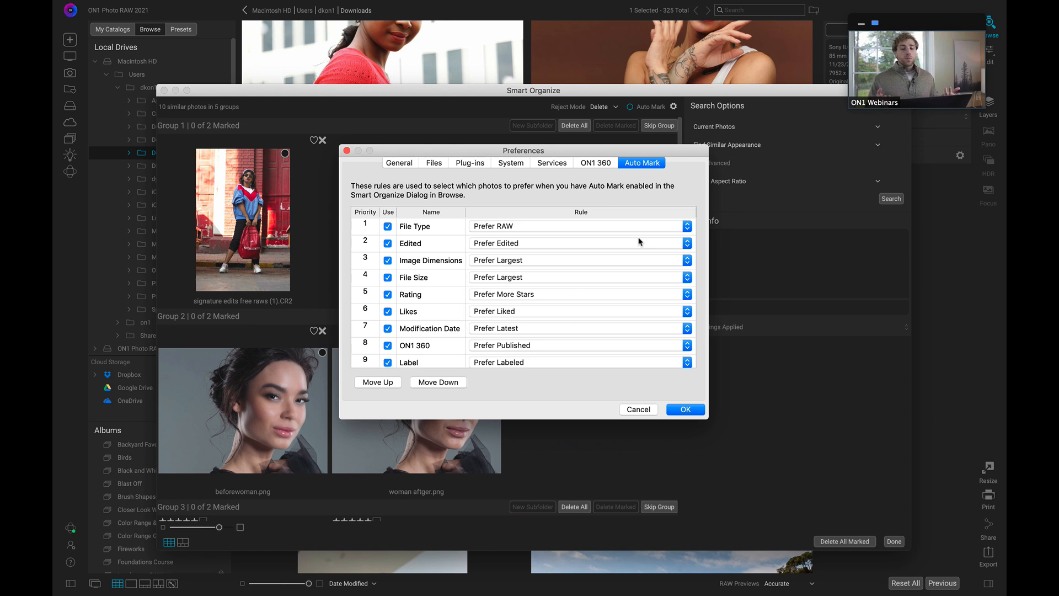
pyautogui.click(601, 243)
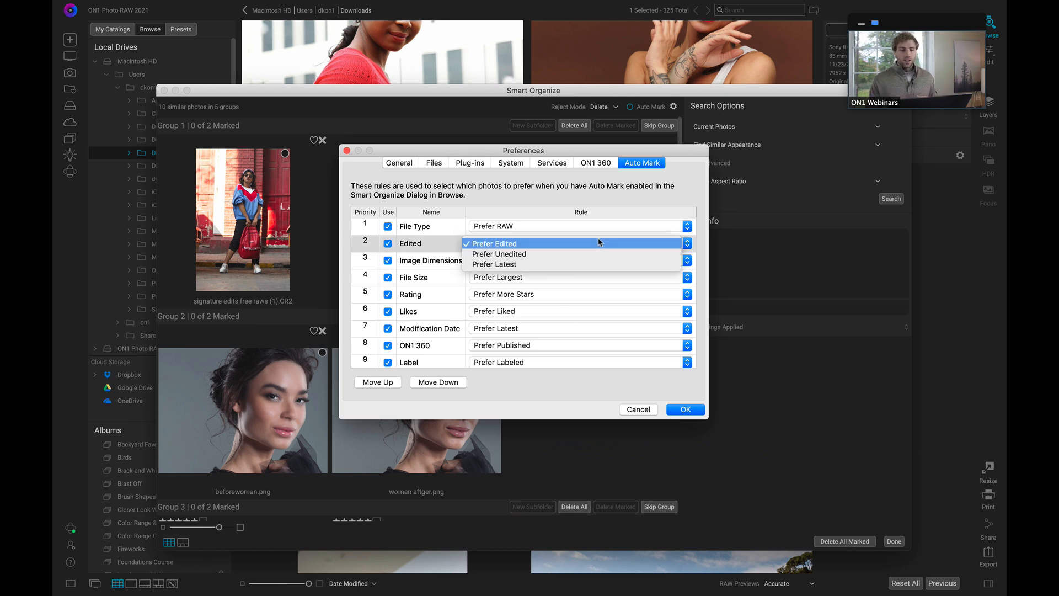
pyautogui.click(545, 253)
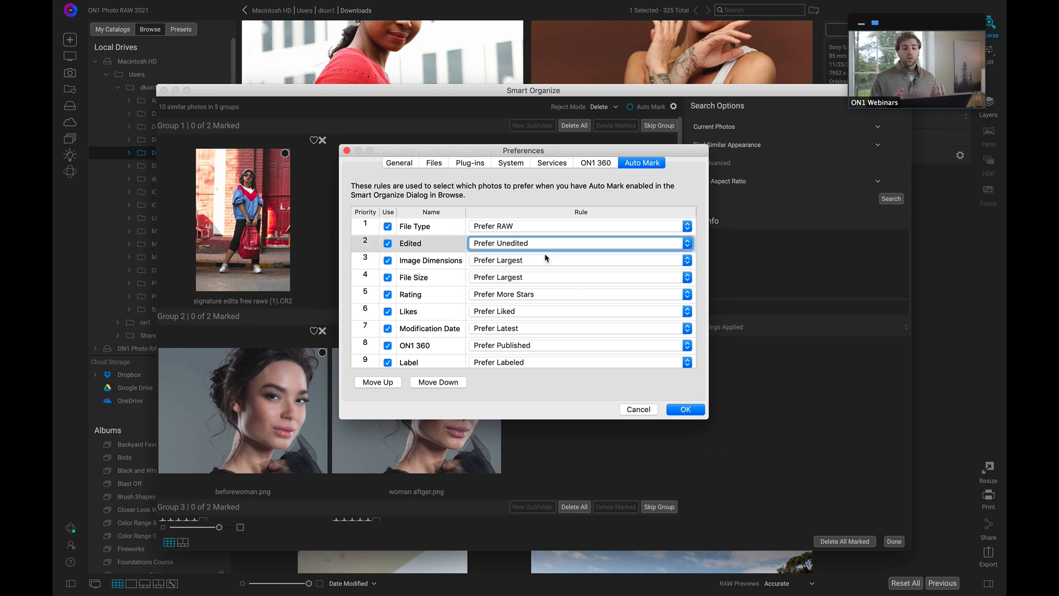
pyautogui.click(574, 226)
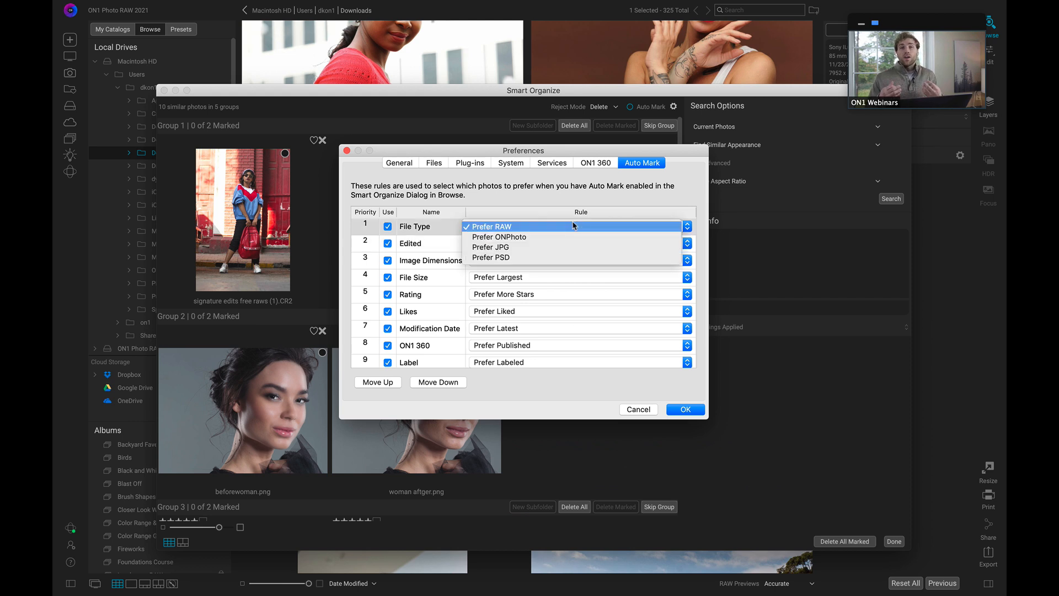
pyautogui.click(527, 248)
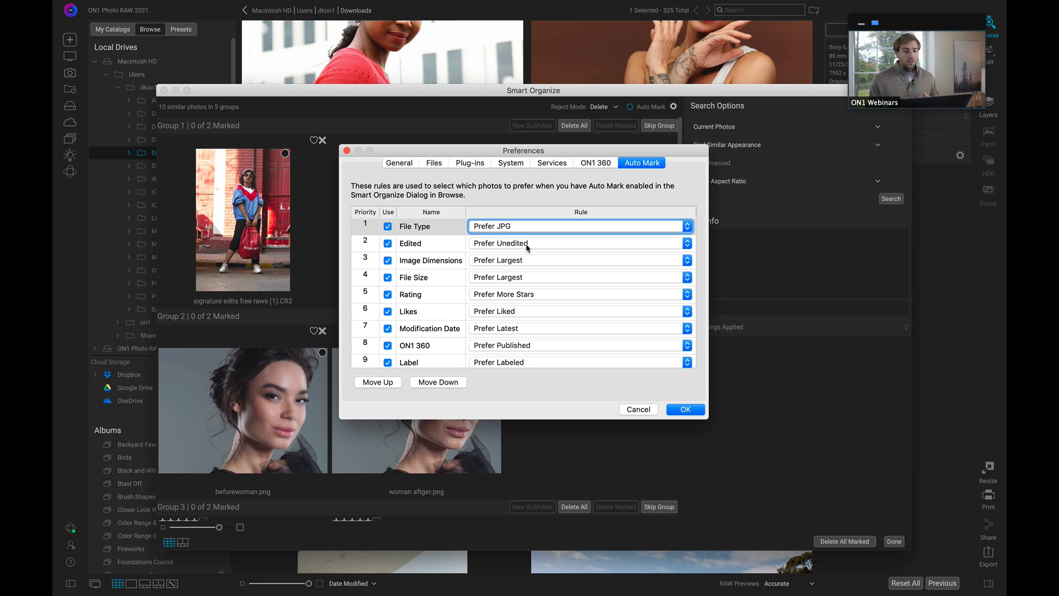
pyautogui.click(558, 226)
pyautogui.click(548, 206)
pyautogui.click(503, 247)
pyautogui.click(505, 239)
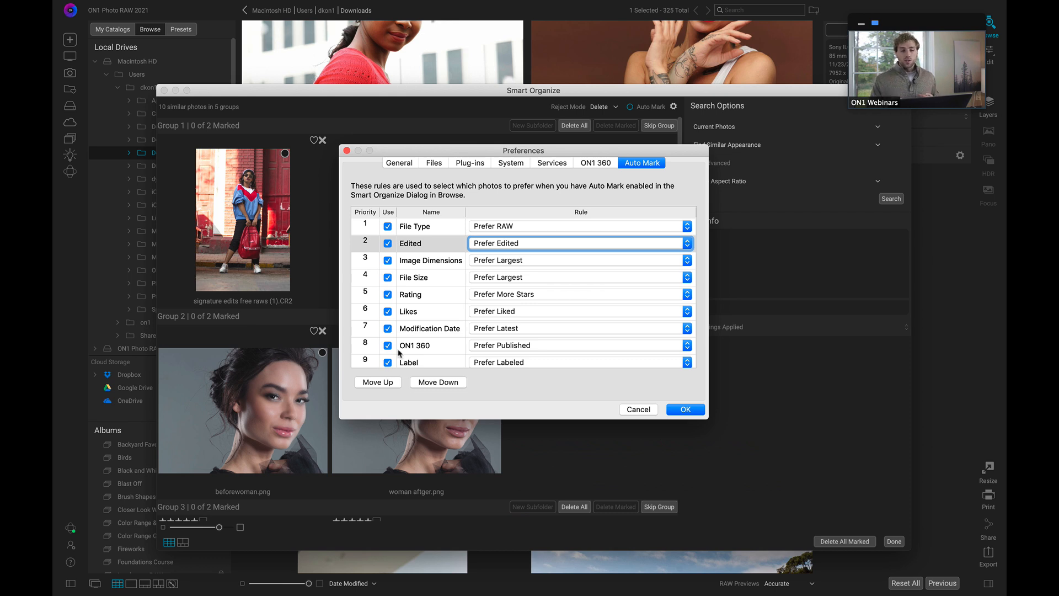
# Try excluding the Edited and File Size rules from Auto Mark, and re-enable both.
pyautogui.click(388, 245)
pyautogui.click(388, 278)
pyautogui.click(388, 278)
pyautogui.click(386, 243)
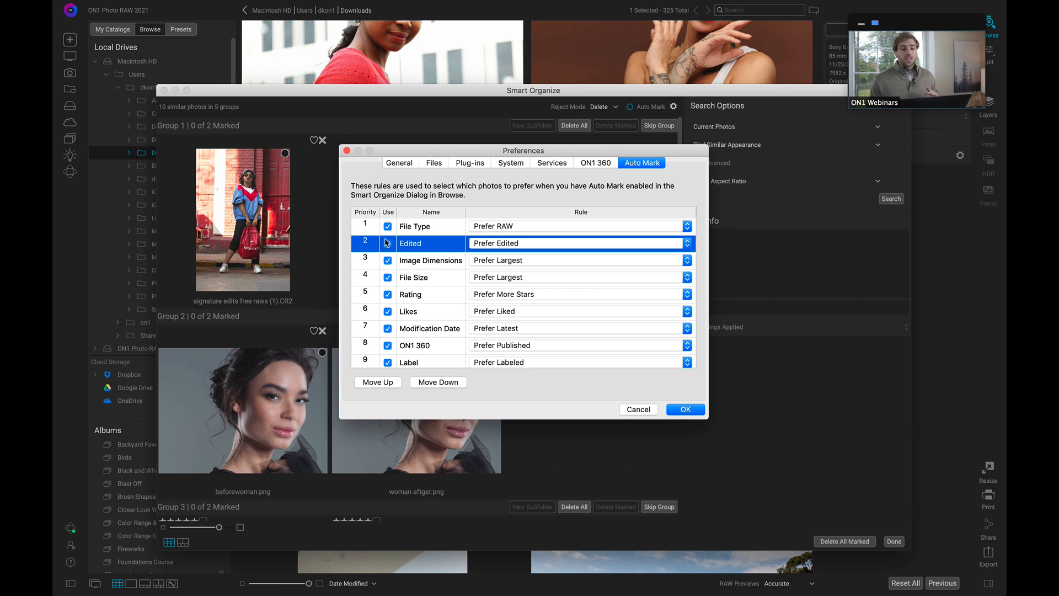
# Try raising the Edited rule above File Type in priority, and move it back down to second place.
pyautogui.click(439, 227)
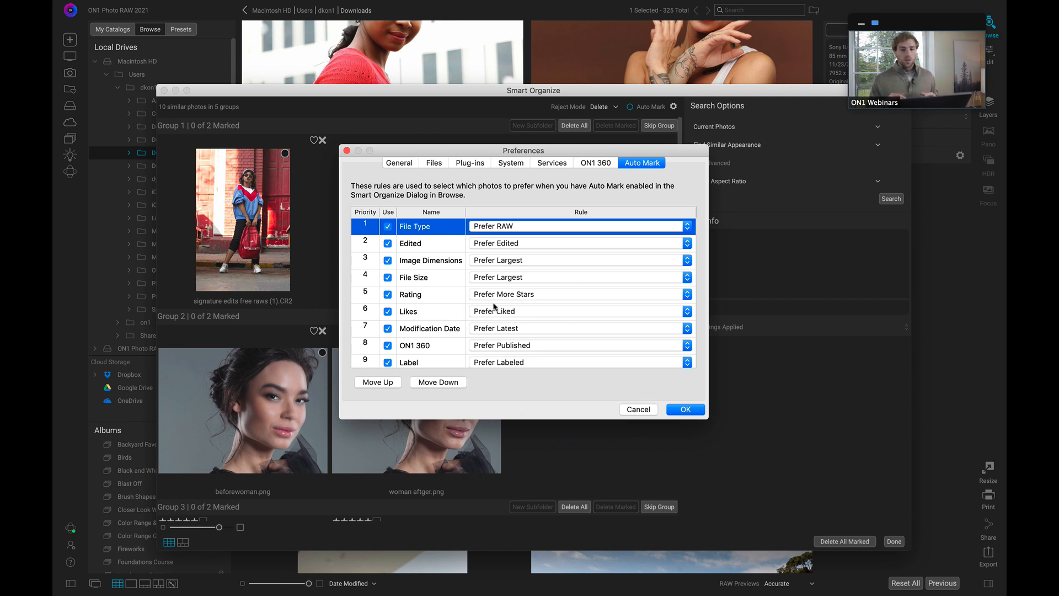
pyautogui.click(431, 246)
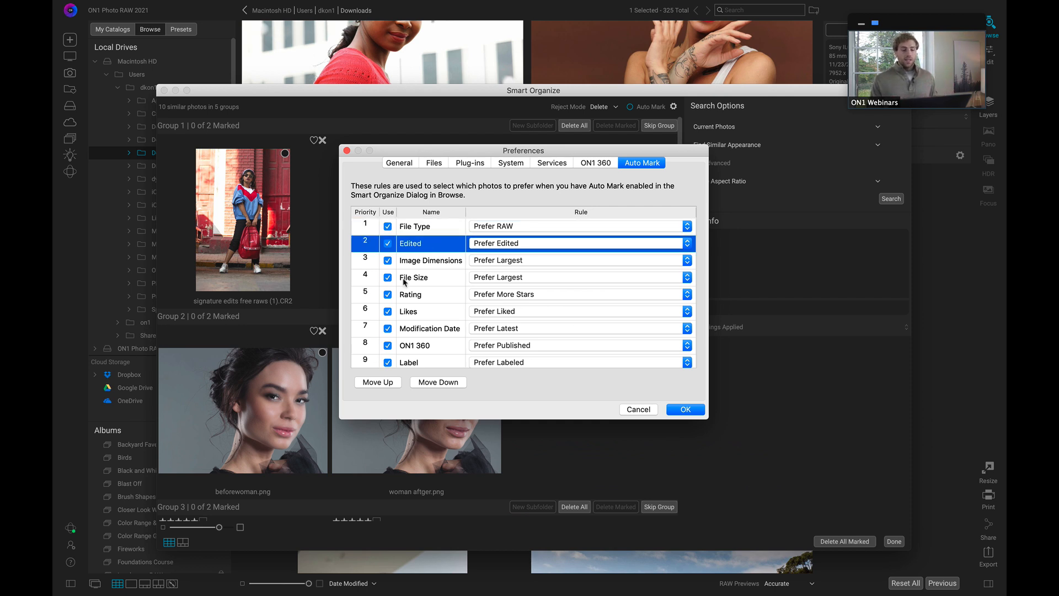
pyautogui.click(375, 382)
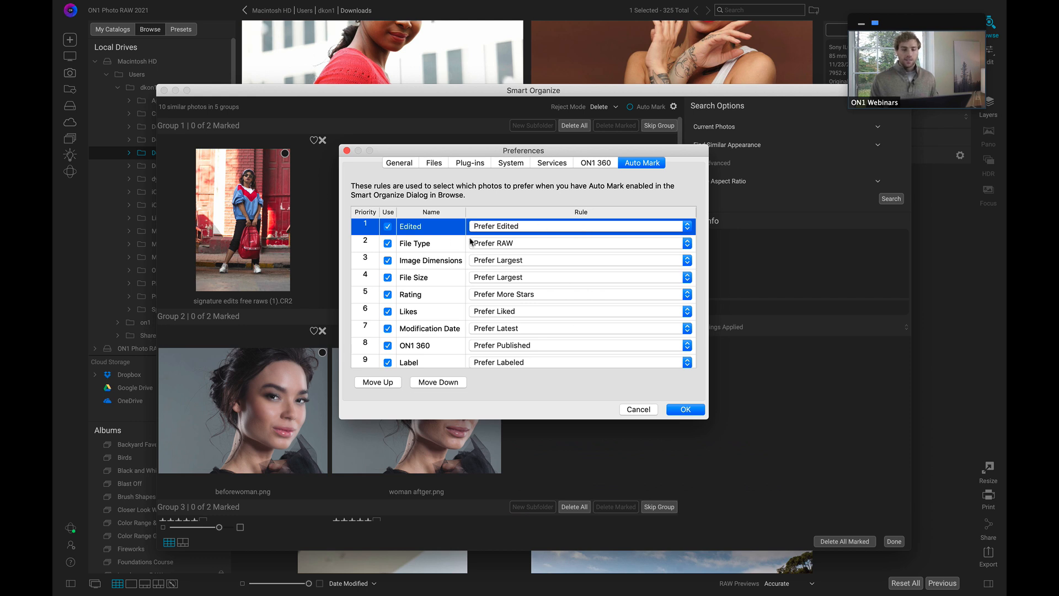
pyautogui.click(443, 382)
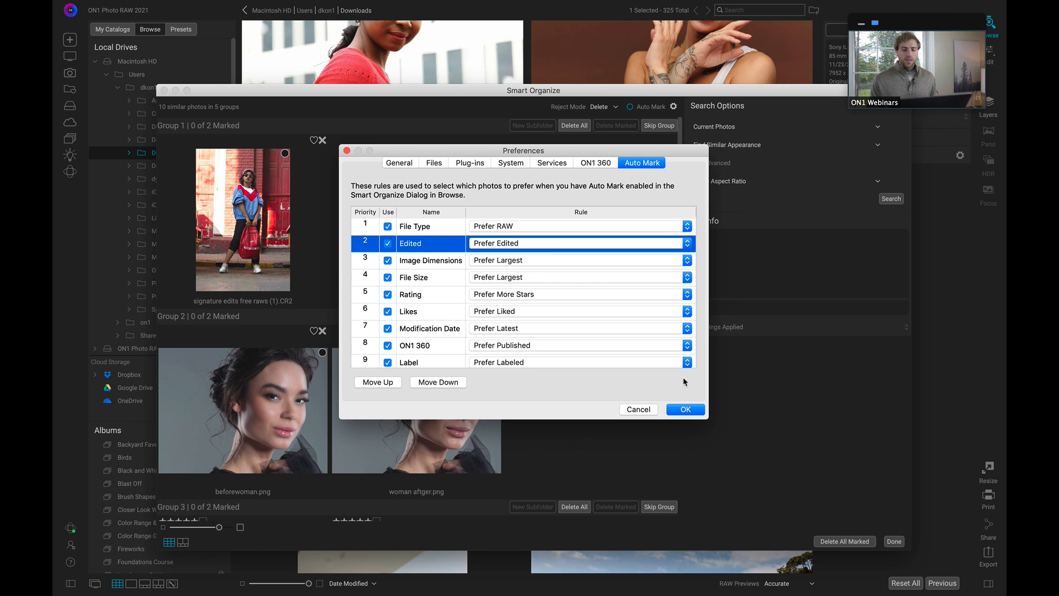
# Accept the preferences with Auto Mark turned on for the results, and select the first photo in Group 1.
pyautogui.click(689, 411)
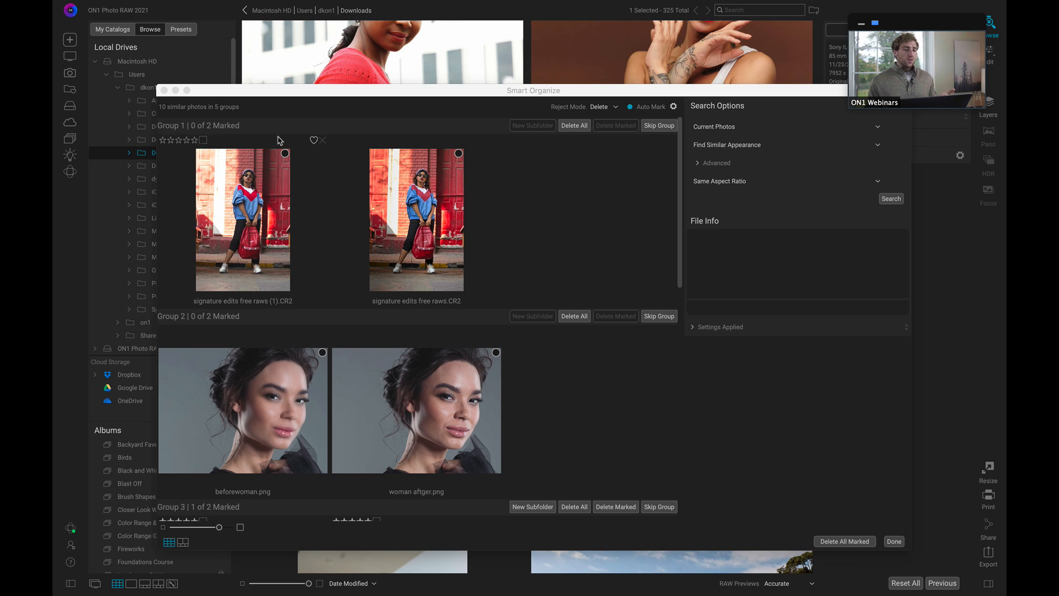
pyautogui.click(257, 214)
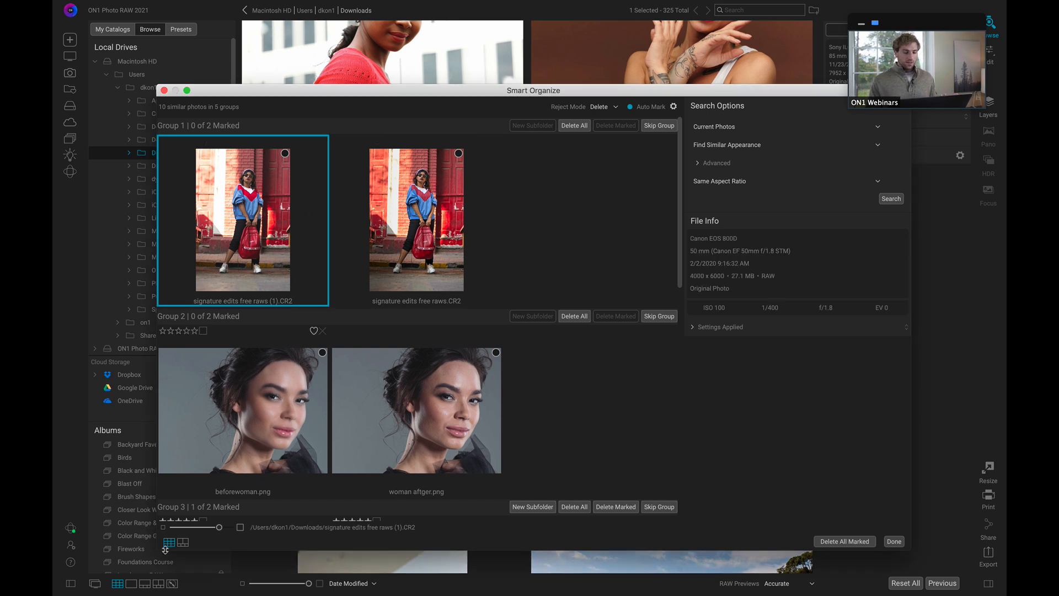
# Compare the two Group 1 photos side by side at higher magnification and mark signature edits free raws (1).CR2.
pyautogui.click(184, 543)
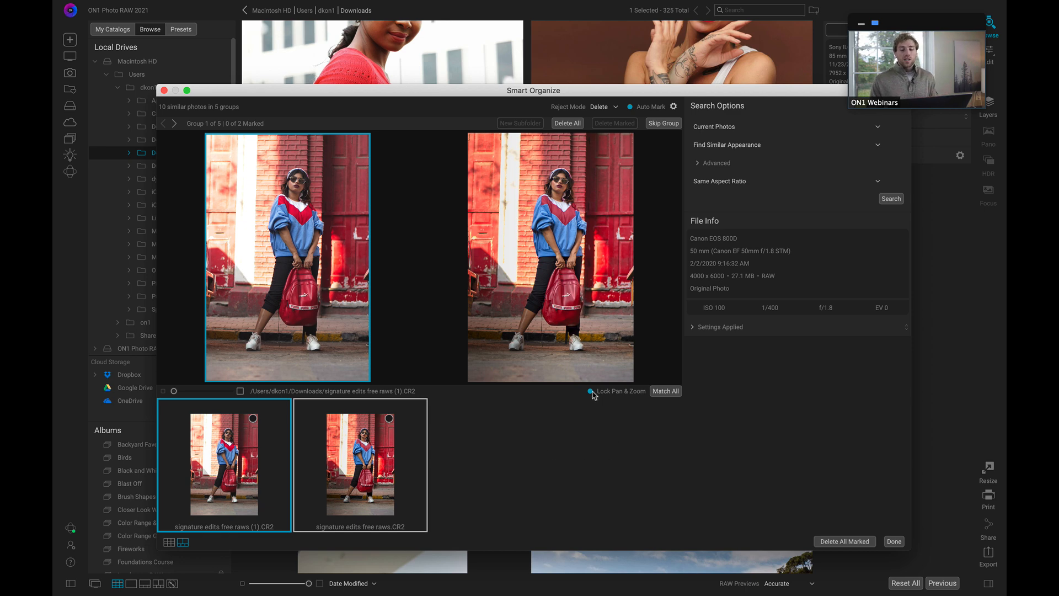
pyautogui.scroll(3, 295, 178)
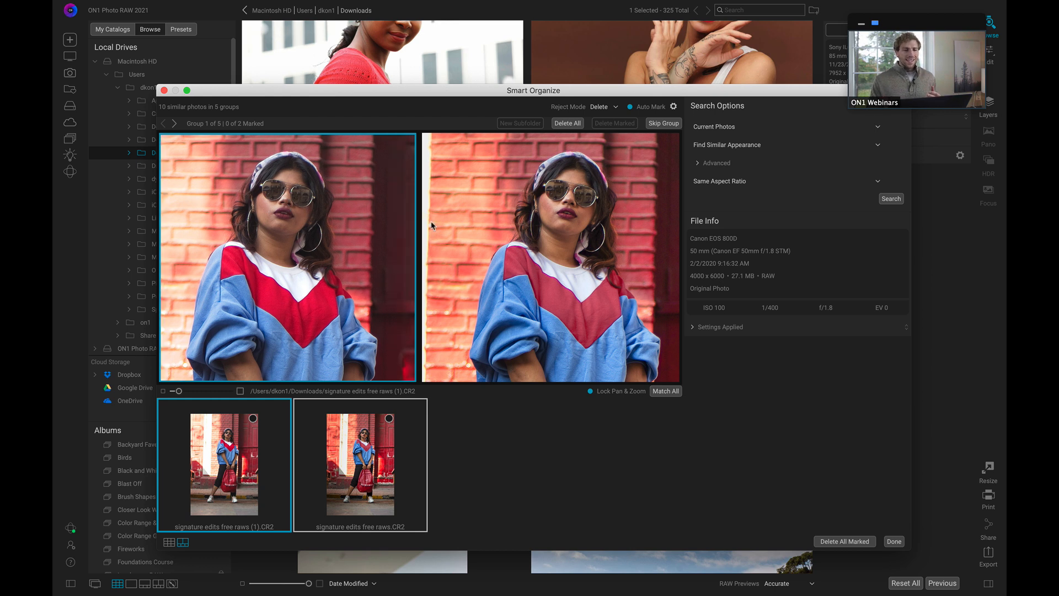
pyautogui.click(253, 419)
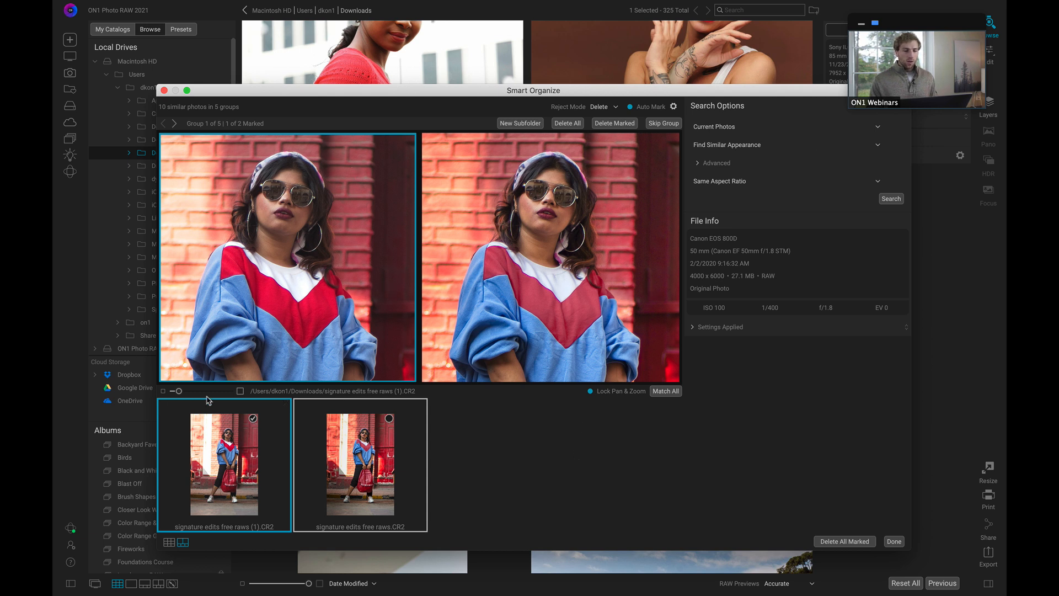
# Mark beforewoman.png in Group 2 in the compare view, and return to the grid of all groups.
pyautogui.click(174, 124)
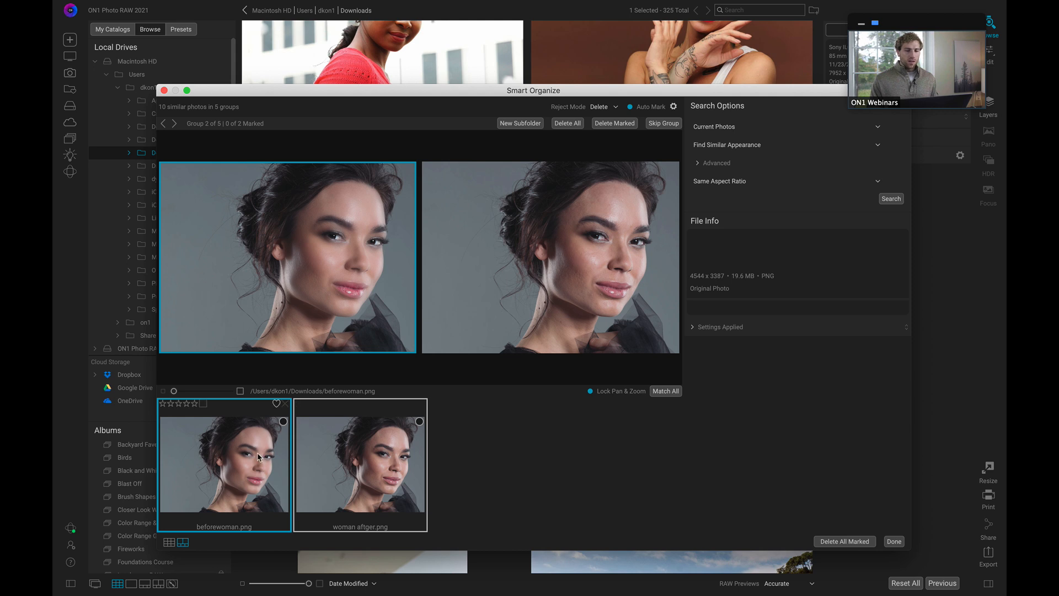
pyautogui.click(283, 422)
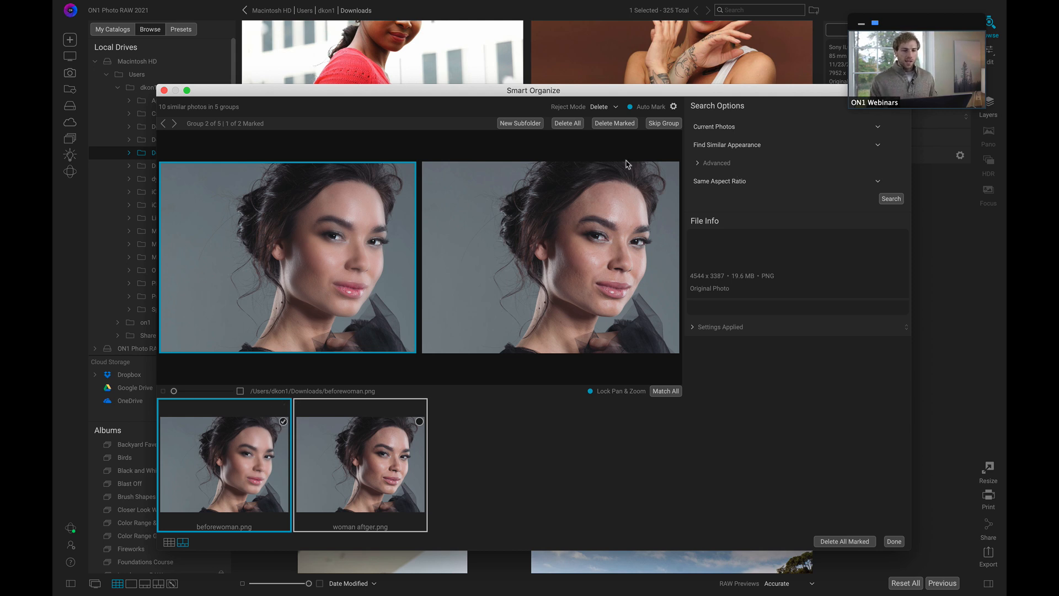
pyautogui.click(169, 543)
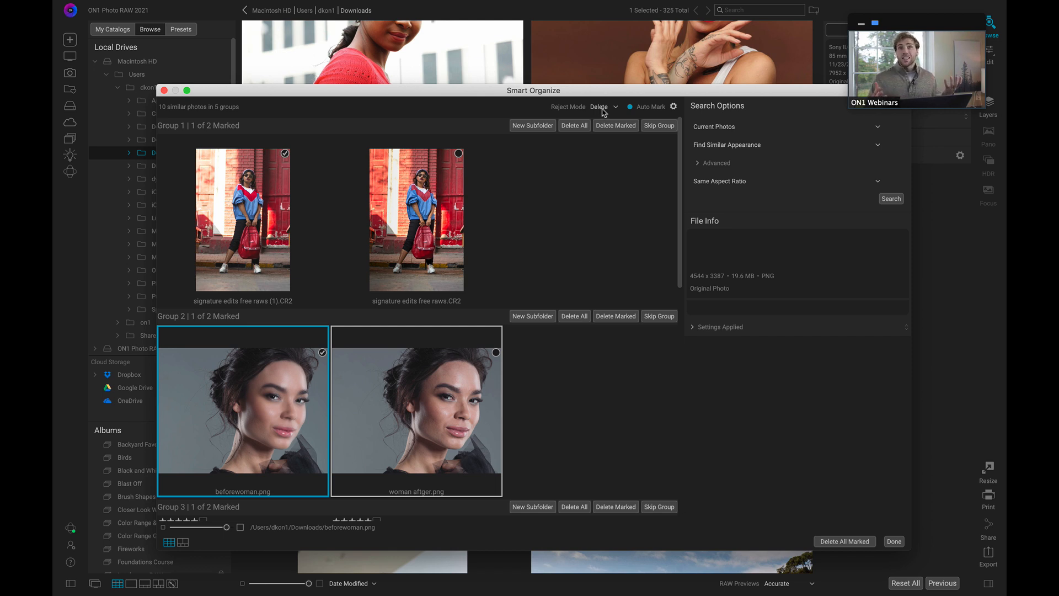
# Change the Smart Organize reject mode to Reject and clear the photo selection.
pyautogui.click(604, 110)
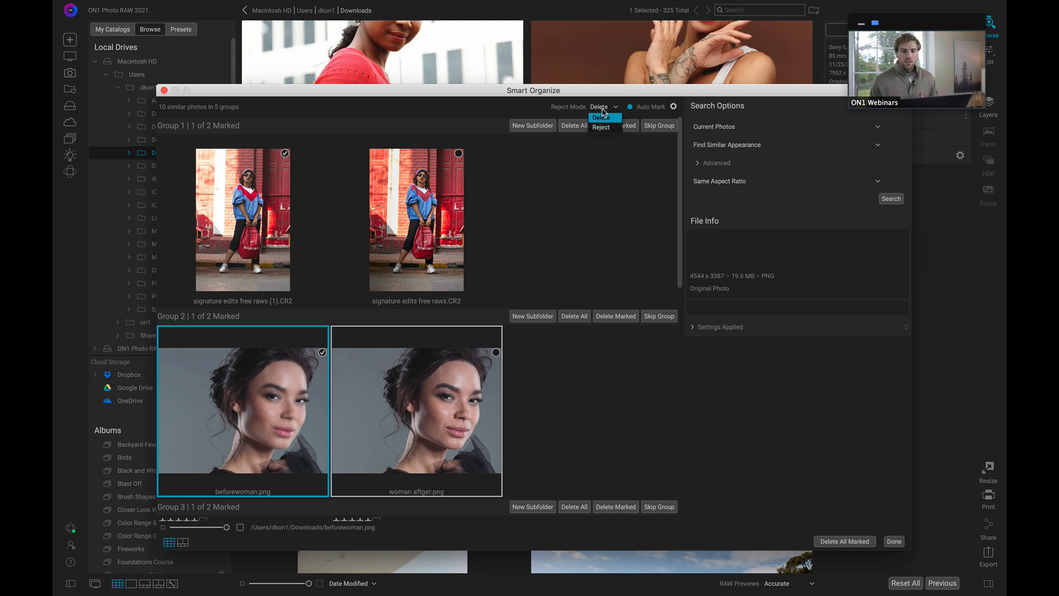
pyautogui.click(613, 125)
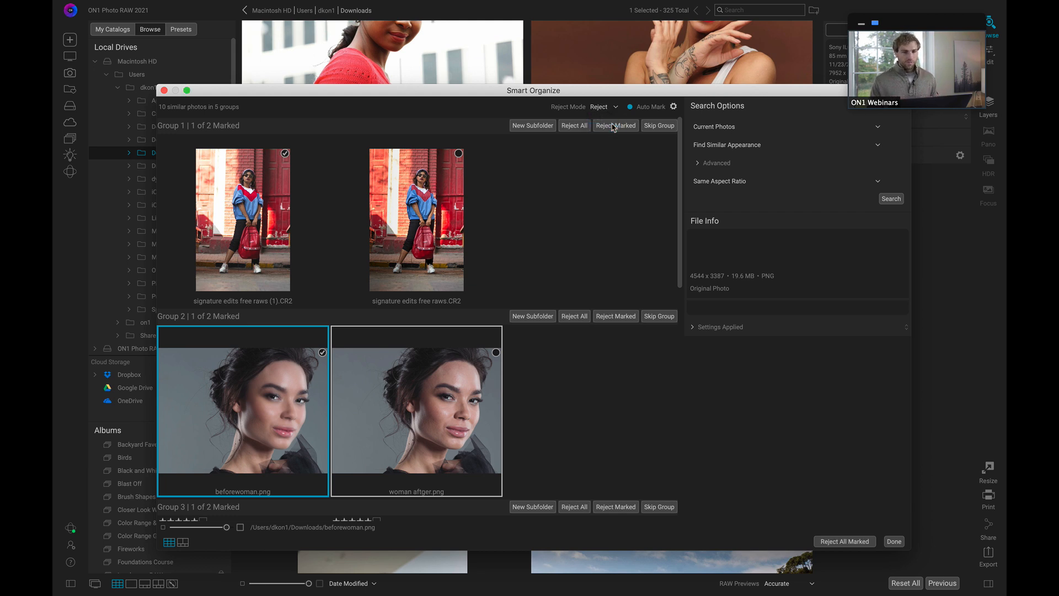
pyautogui.click(642, 152)
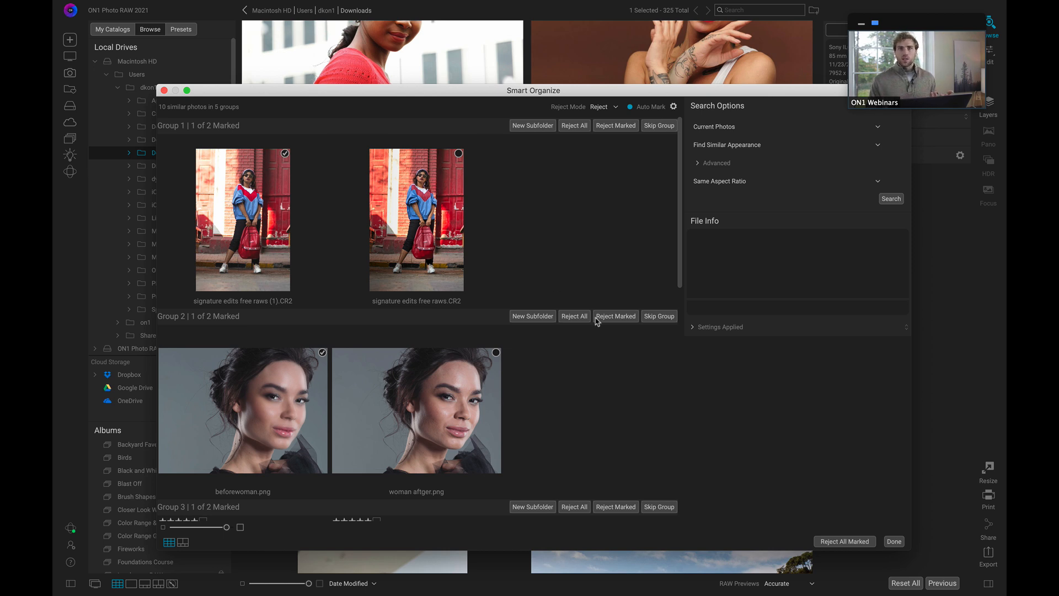
# Mark LSB copy.jpg in Group 4 and free raw from signature edits (1) (1).dng in Group 5.
pyautogui.scroll(-4, 500, 260)
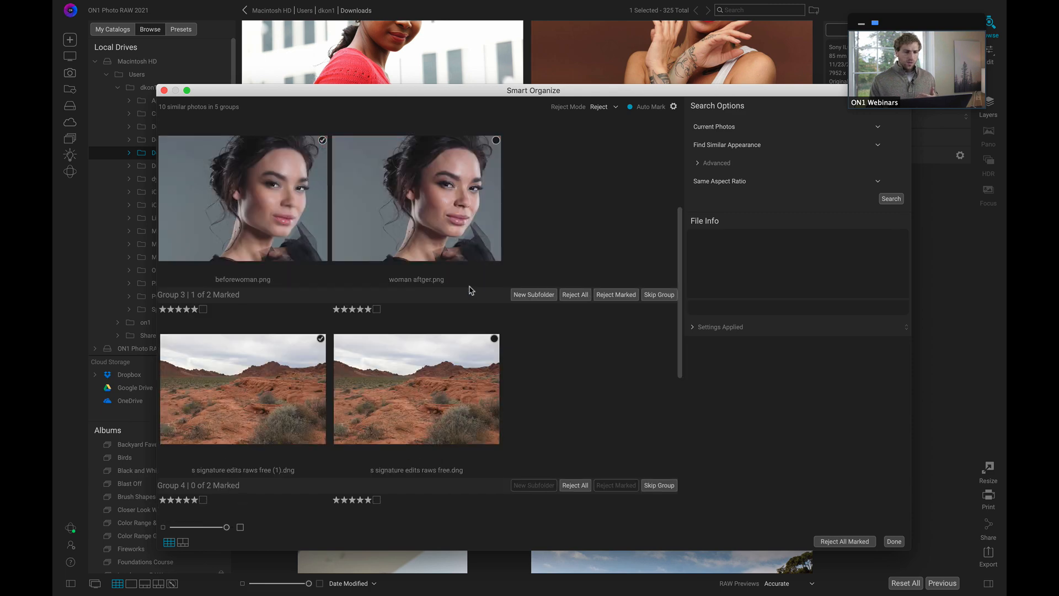
pyautogui.scroll(-6, 471, 289)
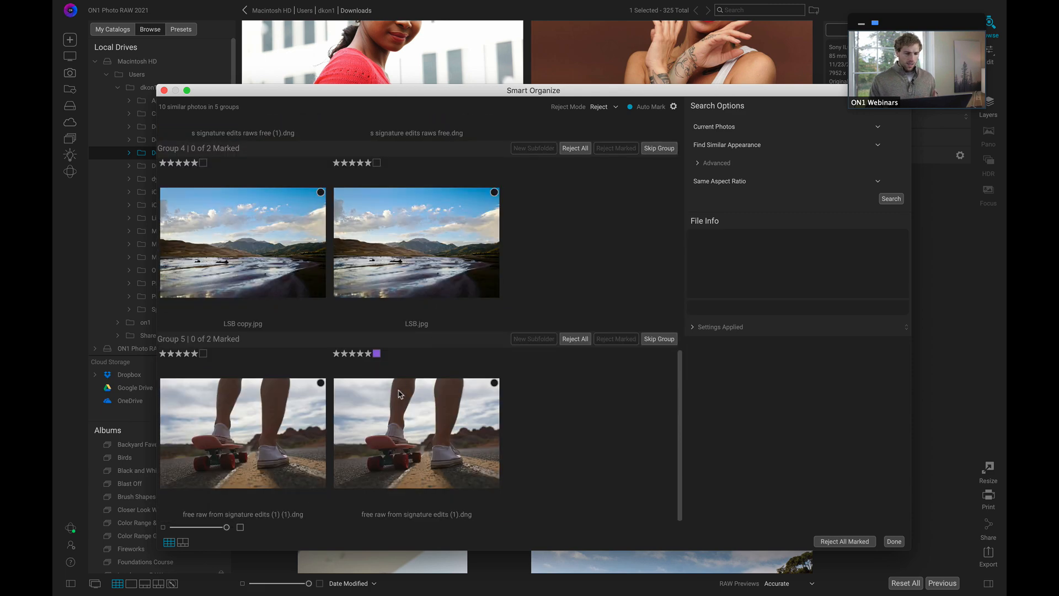
pyautogui.click(322, 384)
pyautogui.click(320, 192)
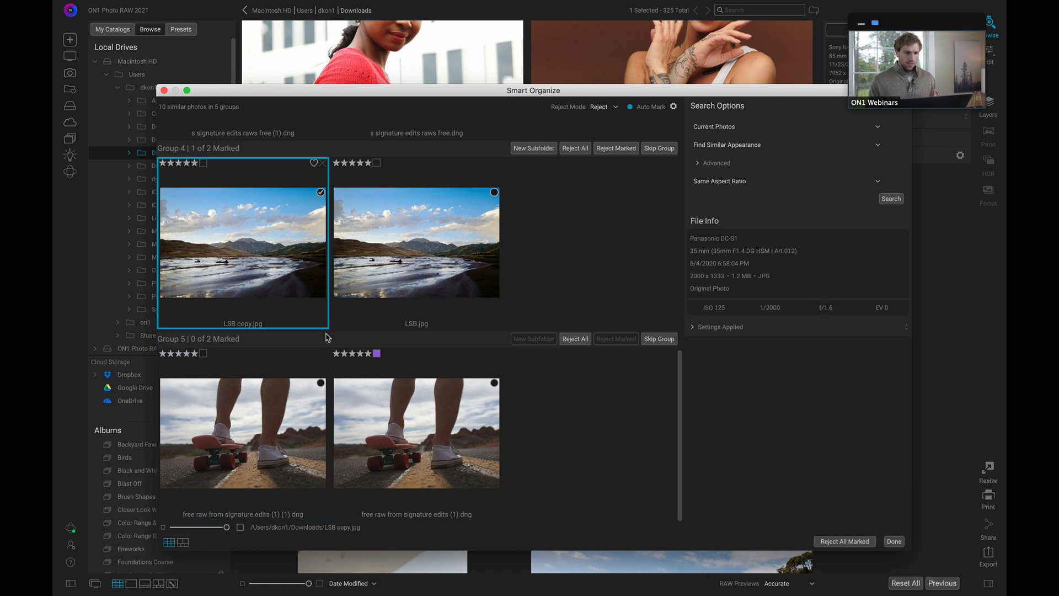
pyautogui.click(321, 385)
# Reject all marked photos across the groups, review the remaining ones, and close Smart Organize.
pyautogui.click(864, 542)
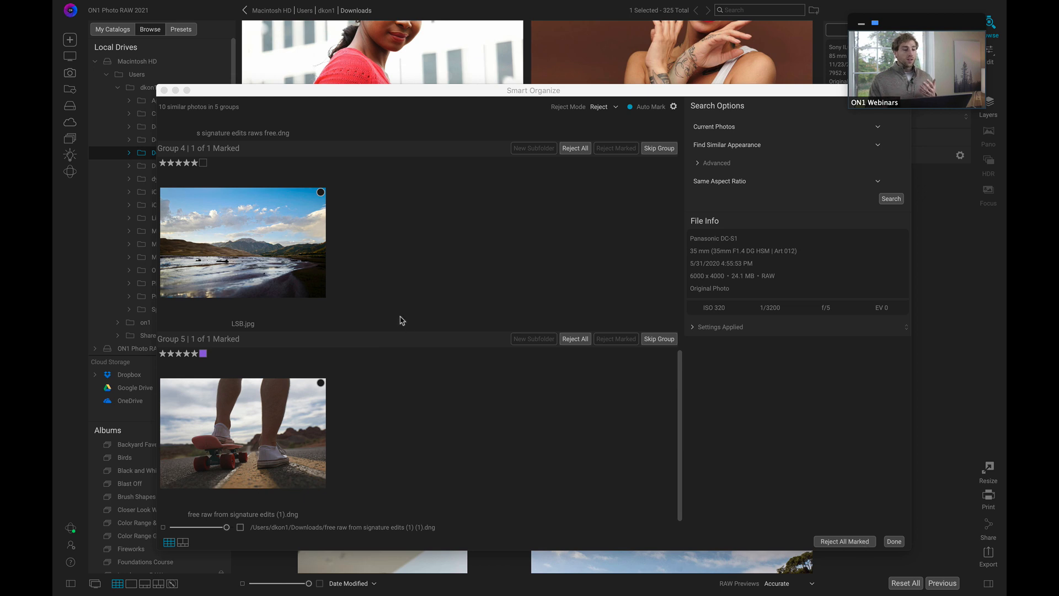
pyautogui.scroll(10, 620, 272)
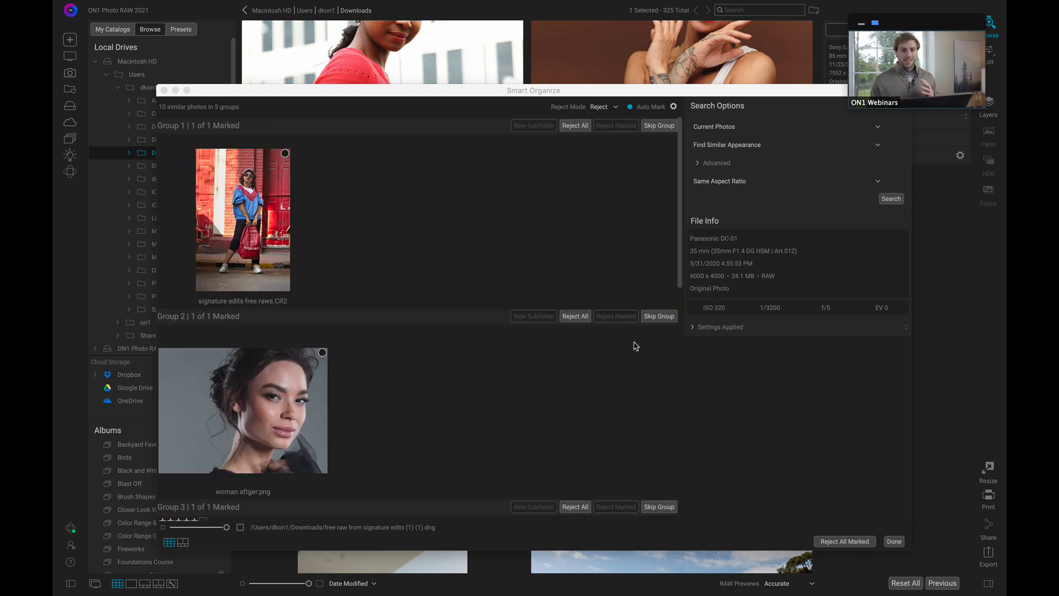
pyautogui.press('Escape')
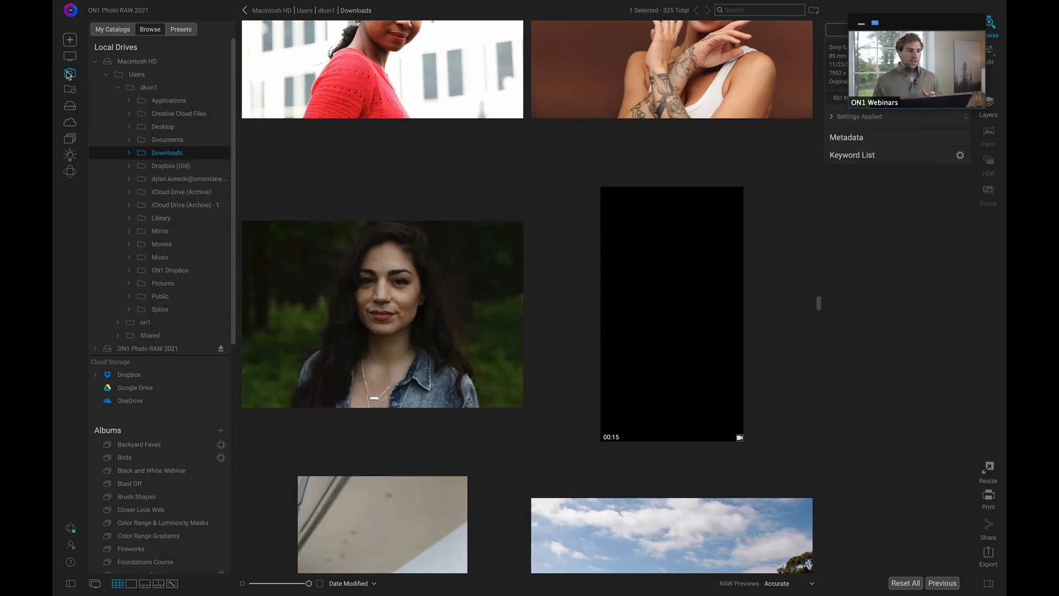
# Browse to the Pictures folder and open its Favorites subfolder.
pyautogui.click(163, 283)
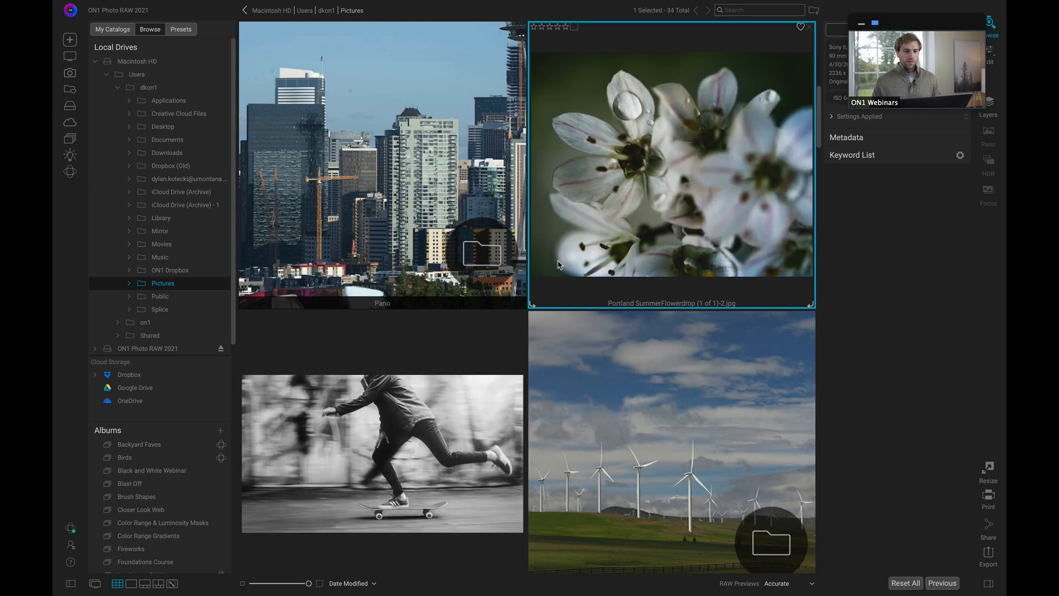
pyautogui.scroll(-3, 558, 265)
pyautogui.scroll(6, 606, 193)
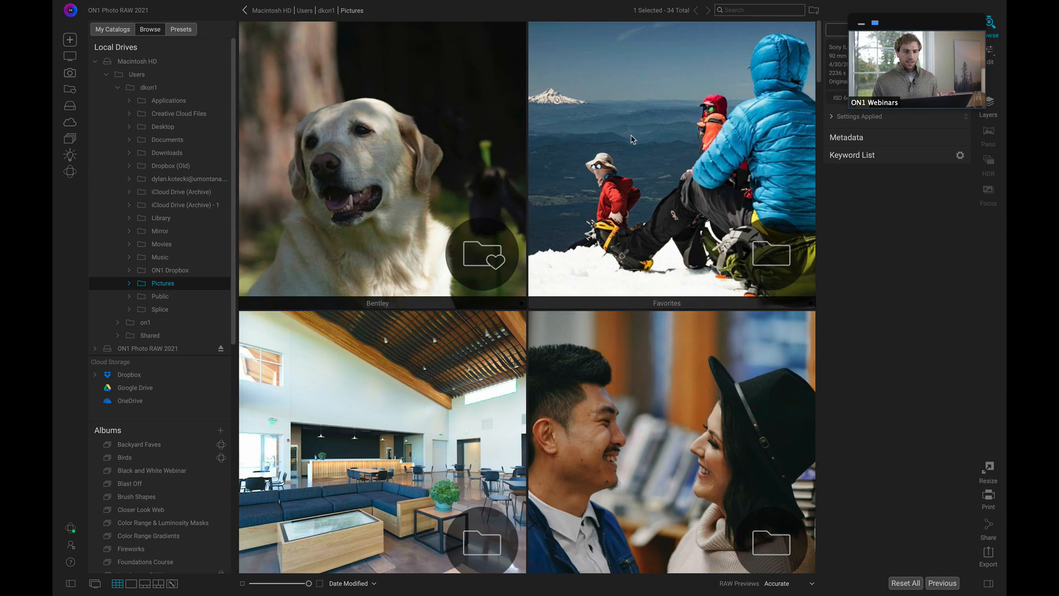
pyautogui.click(632, 138)
pyautogui.doubleClick(712, 134)
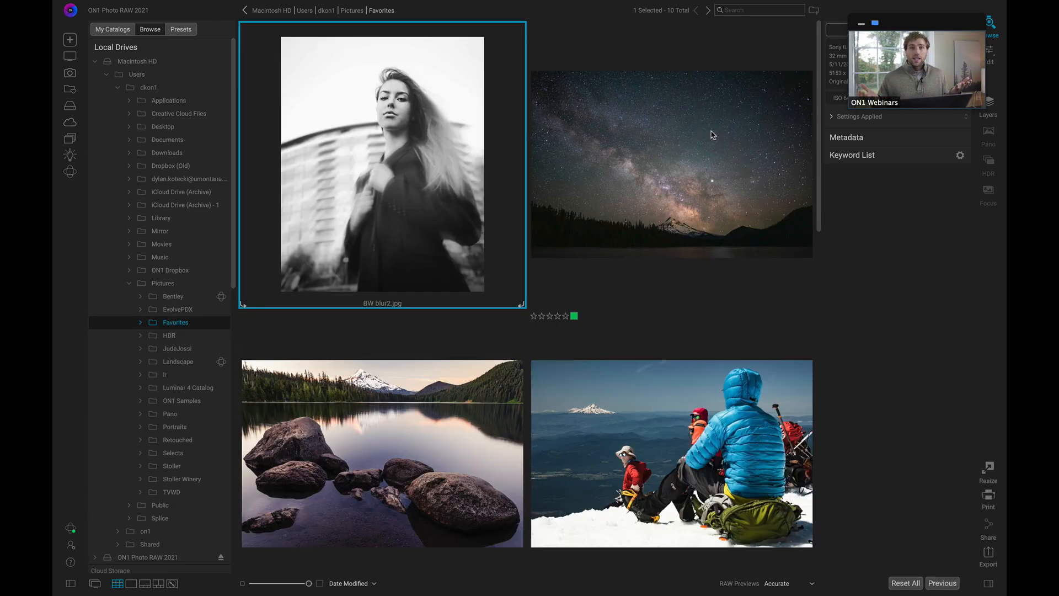
# Select all photos in the Favorites folder except one near the end.
pyautogui.scroll(-10, 712, 134)
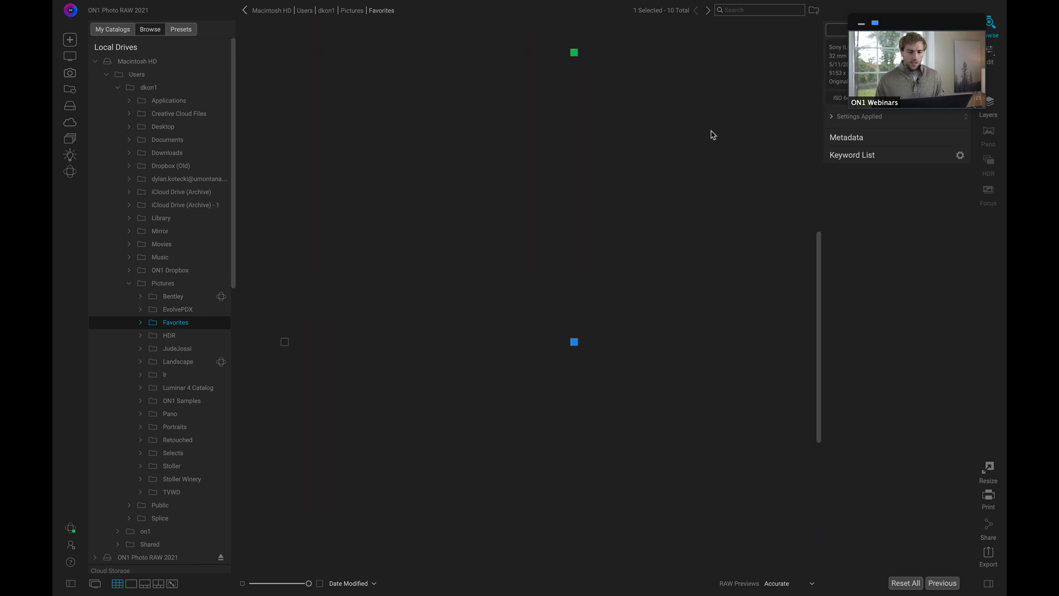
pyautogui.press('super+a')
pyautogui.keyDown('super'); pyautogui.click(657, 408); pyautogui.keyUp('super')
pyautogui.scroll(10, 657, 408)
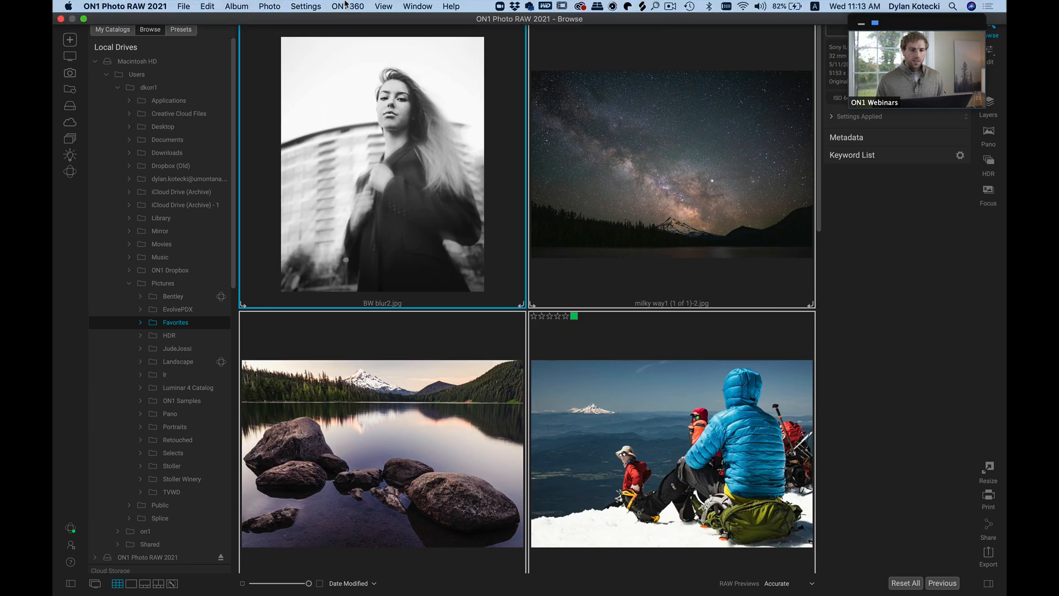
# Set the Quick Slideshow transition to Fade.
pyautogui.click(414, 7)
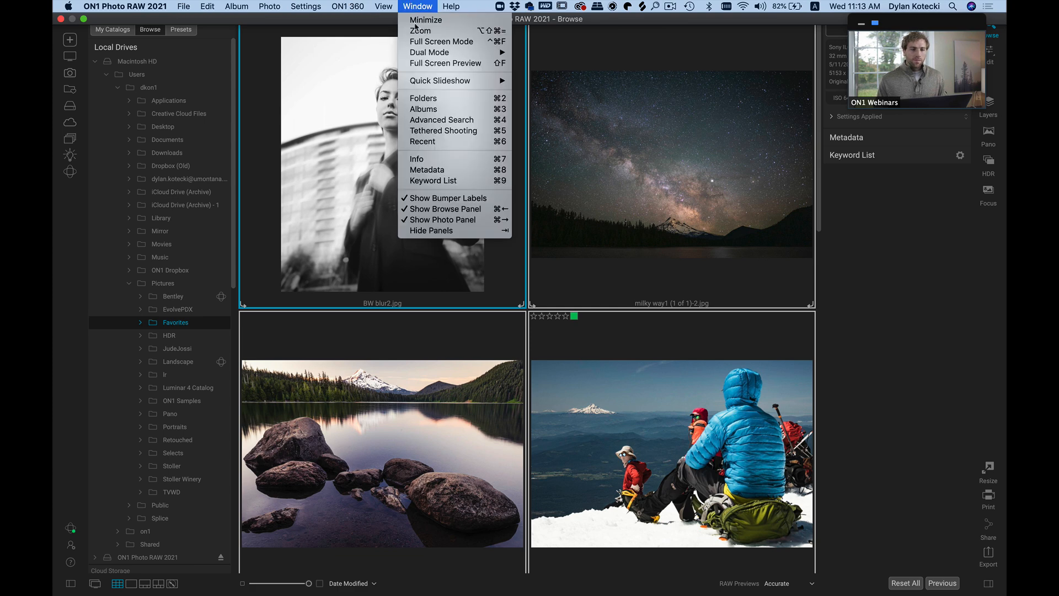
pyautogui.moveTo(444, 82)
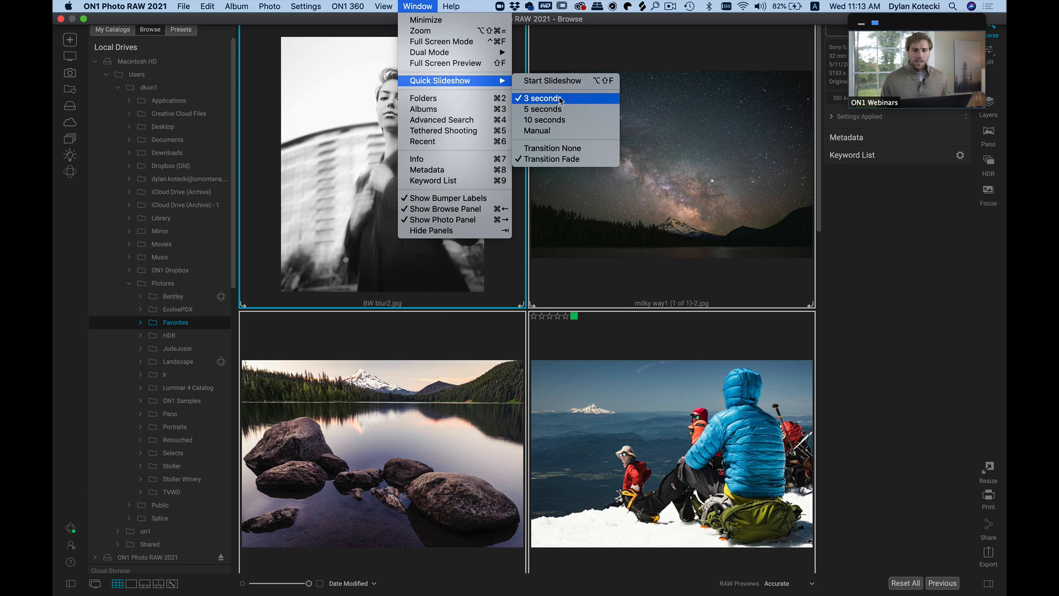
pyautogui.click(562, 160)
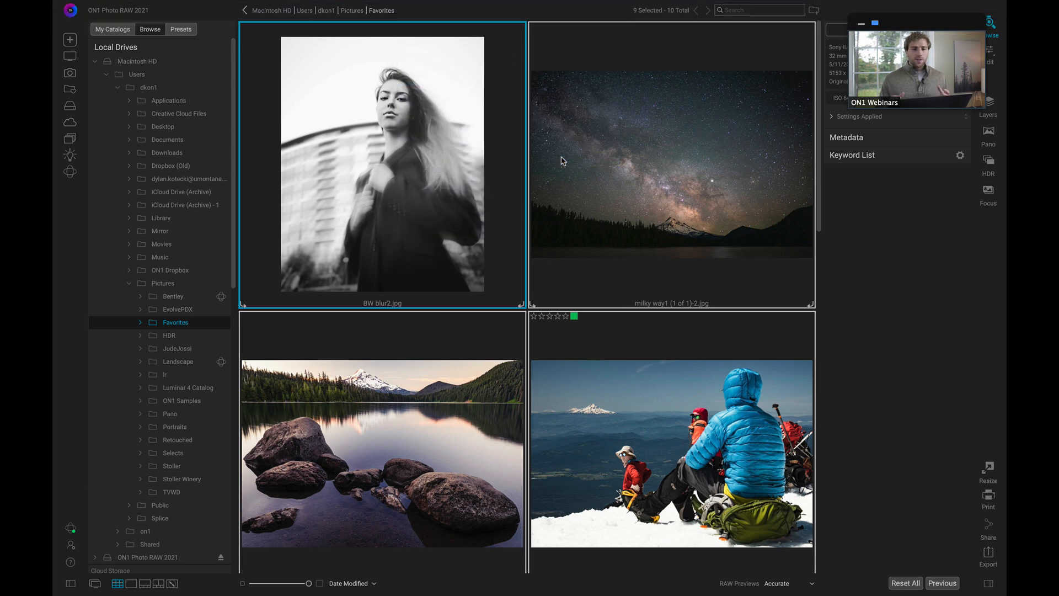
# Play a Quick Slideshow of the selected Favorites photos, and exit it.
pyautogui.moveTo(343, 4)
pyautogui.click(411, 6)
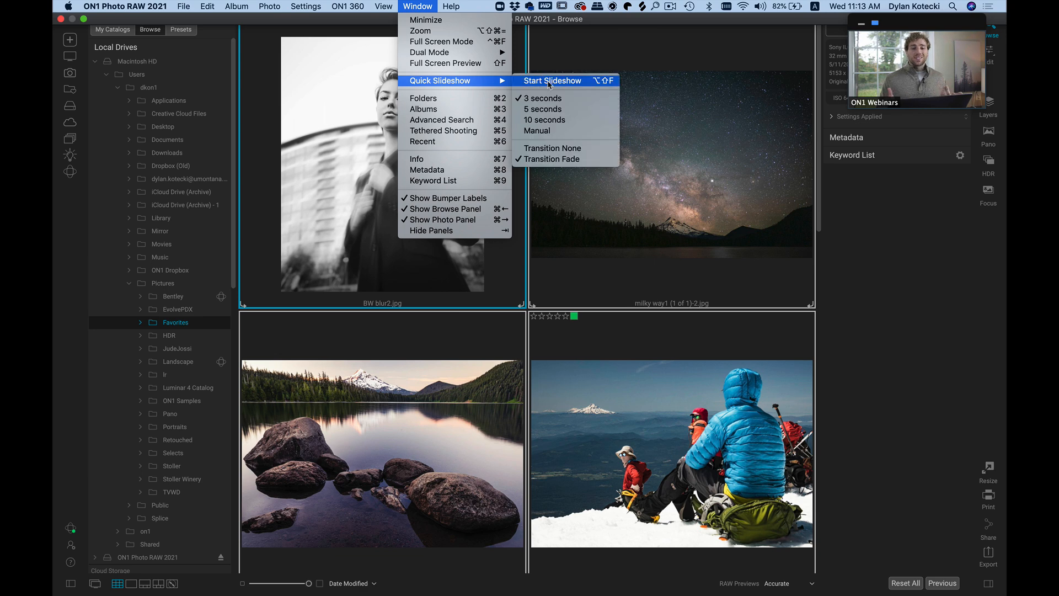
pyautogui.click(549, 81)
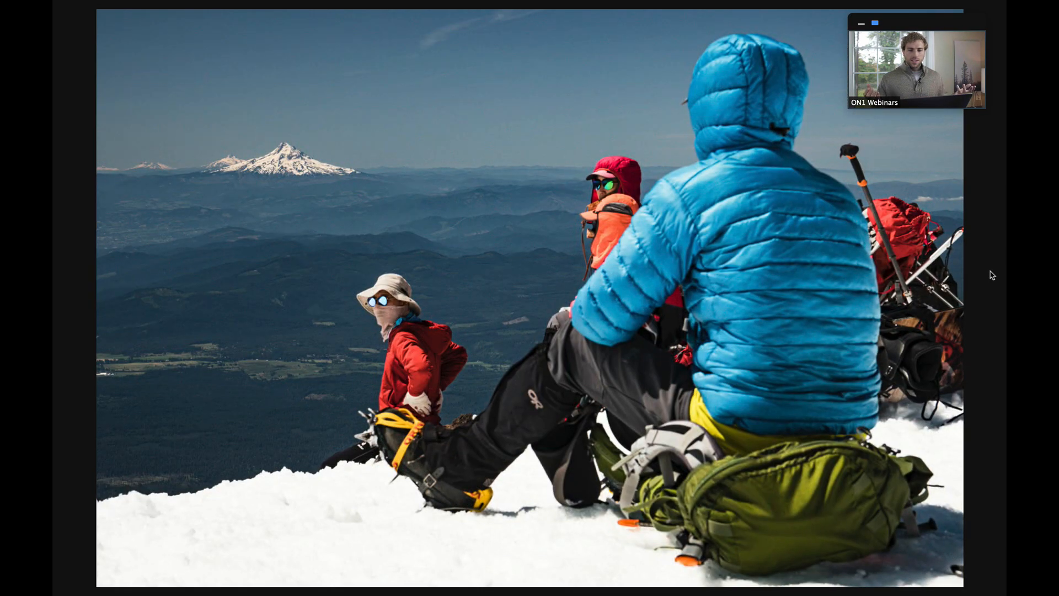
pyautogui.press('Escape')
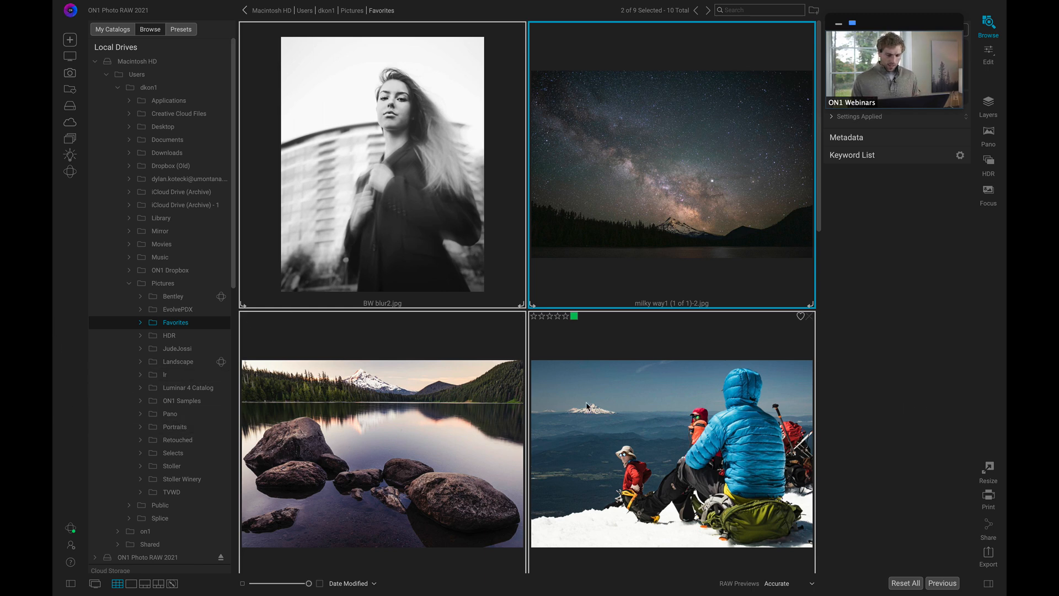
# Deselect the Favorites photos and open the Closer Look Web album.
pyautogui.click(831, 383)
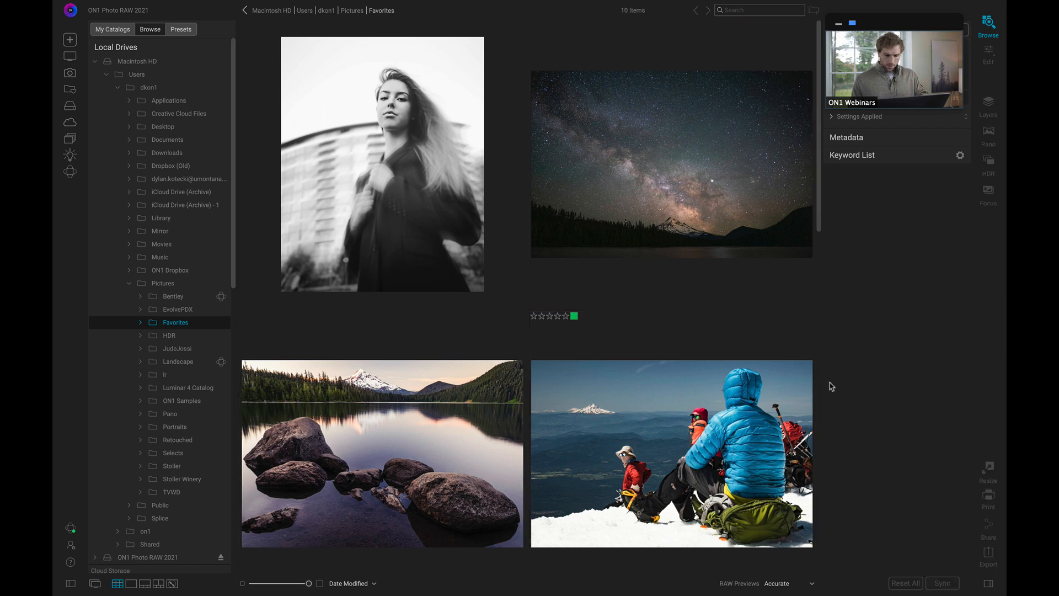
pyautogui.scroll(-15, 189, 231)
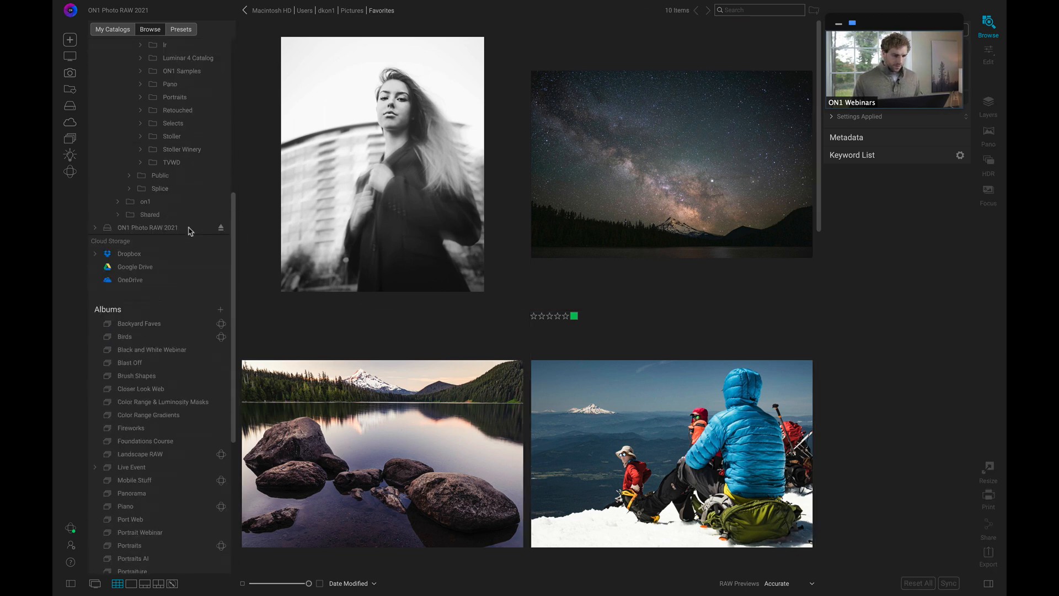
pyautogui.scroll(2, 191, 232)
pyautogui.scroll(-1, 190, 232)
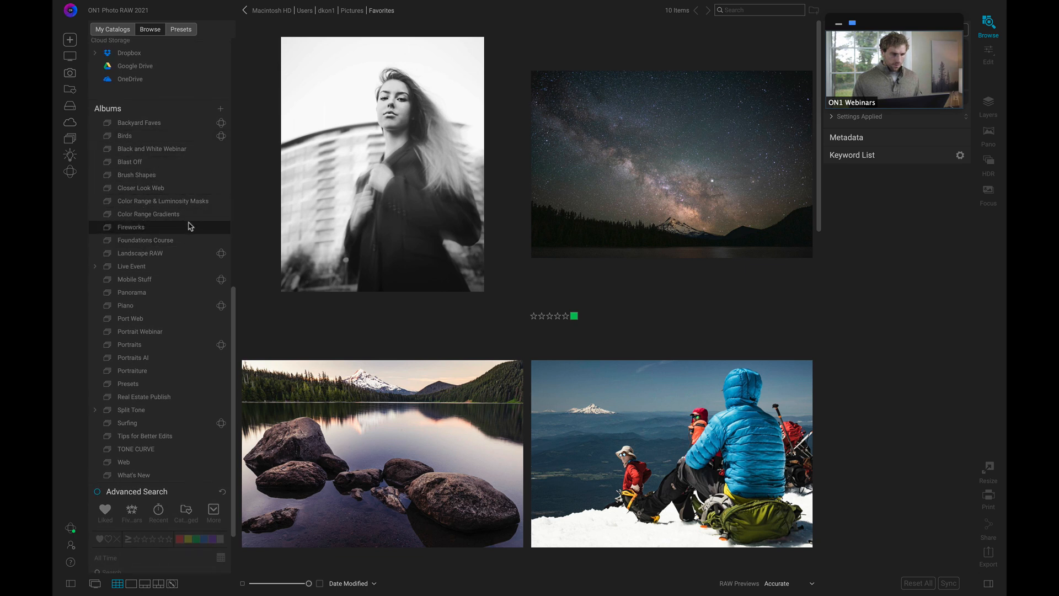
pyautogui.click(155, 190)
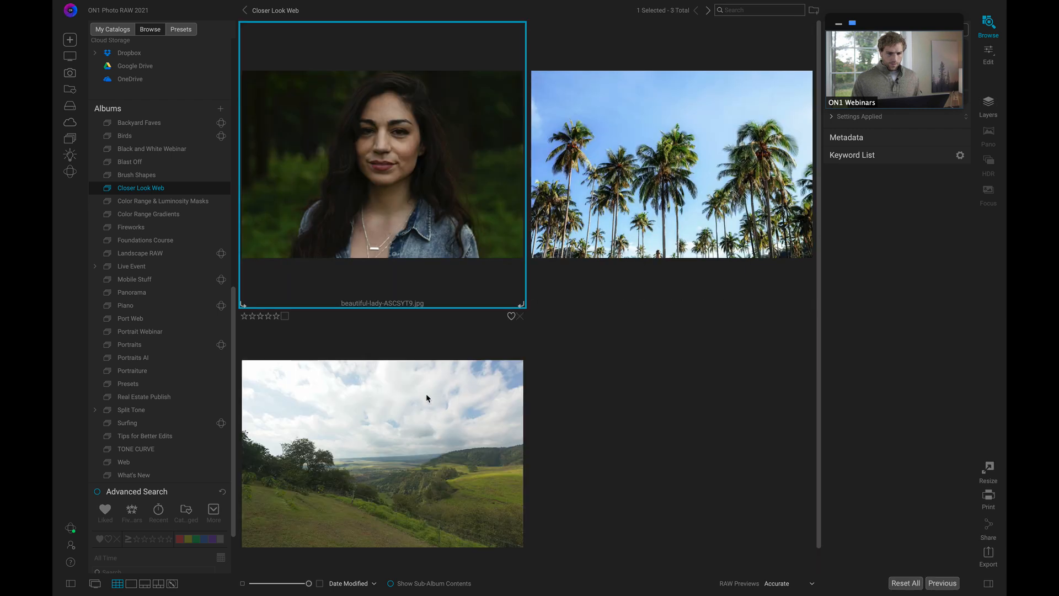
# Open the palm tree photo from the album in single view and switch to the Edit module.
pyautogui.click(694, 174)
pyautogui.doubleClick(694, 173)
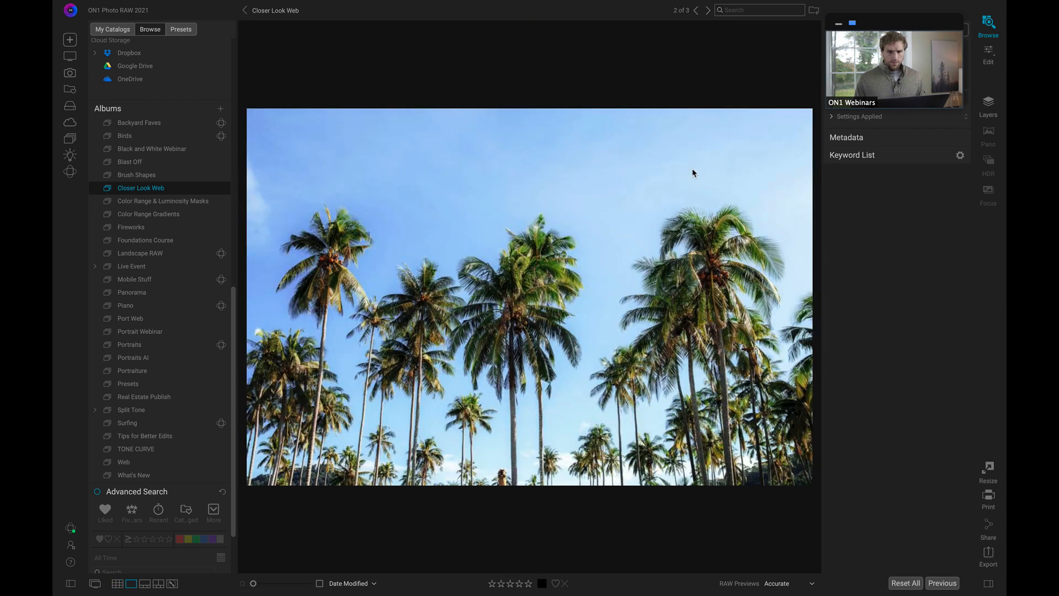
pyautogui.click(990, 54)
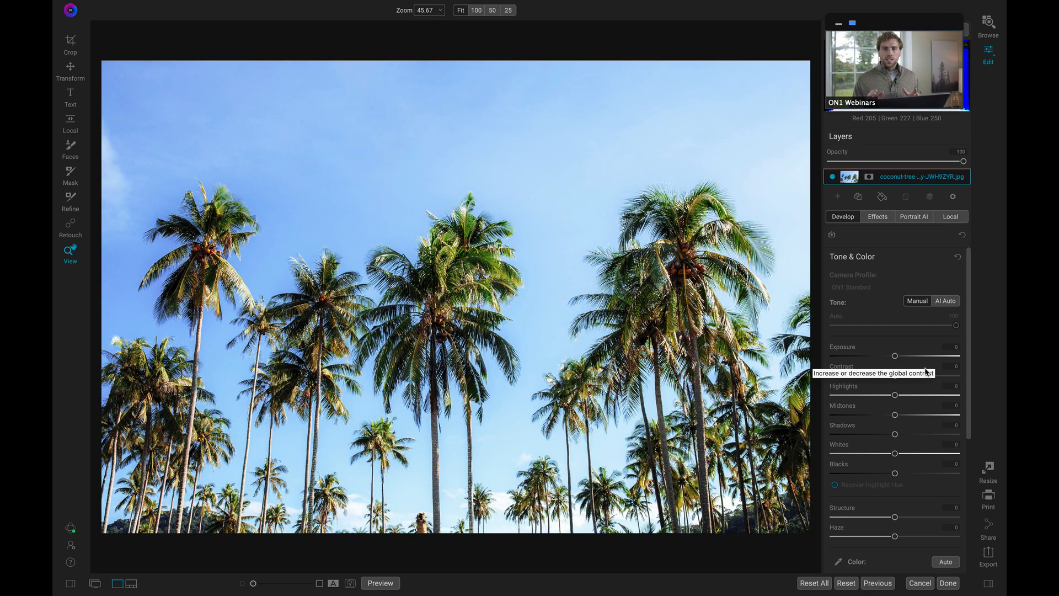
# Open the Local adjustments for the palm tree photo and rename the adjustment as Brush Shape.
pyautogui.moveTo(879, 23); pyautogui.dragTo(704, 5)
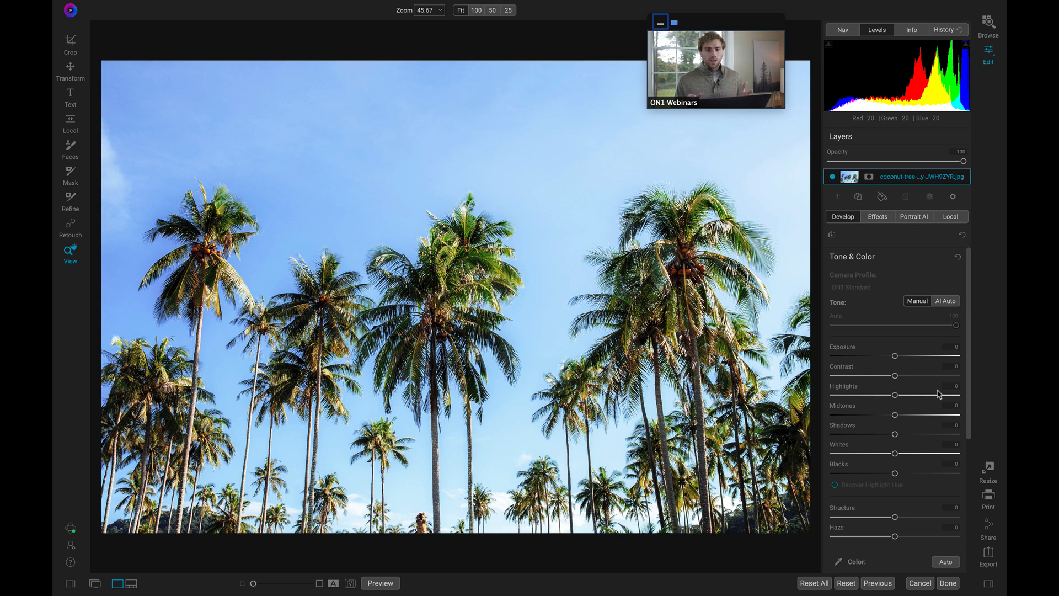
pyautogui.click(954, 220)
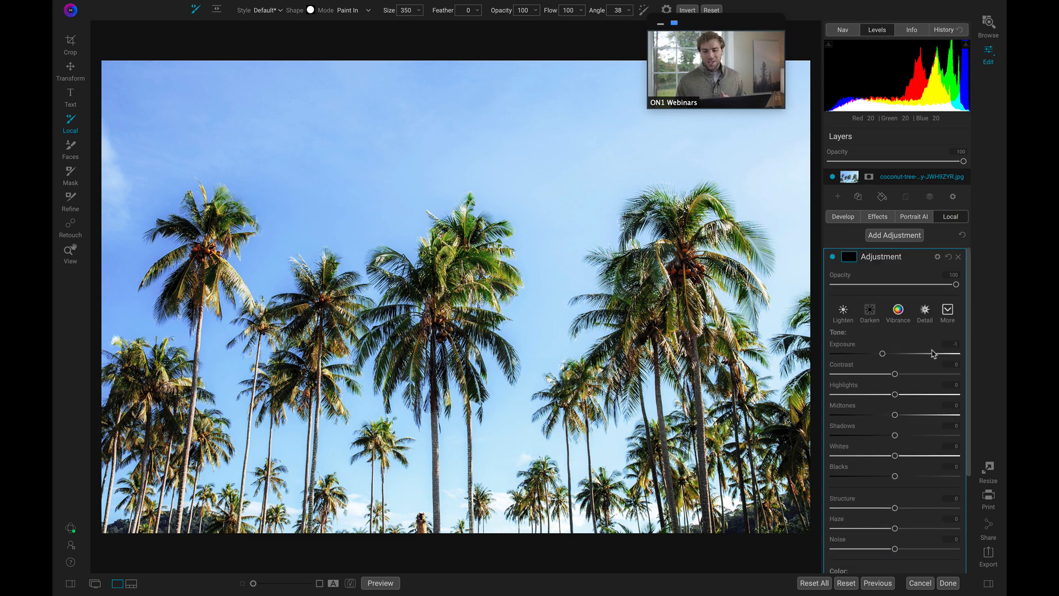
pyautogui.doubleClick(881, 257)
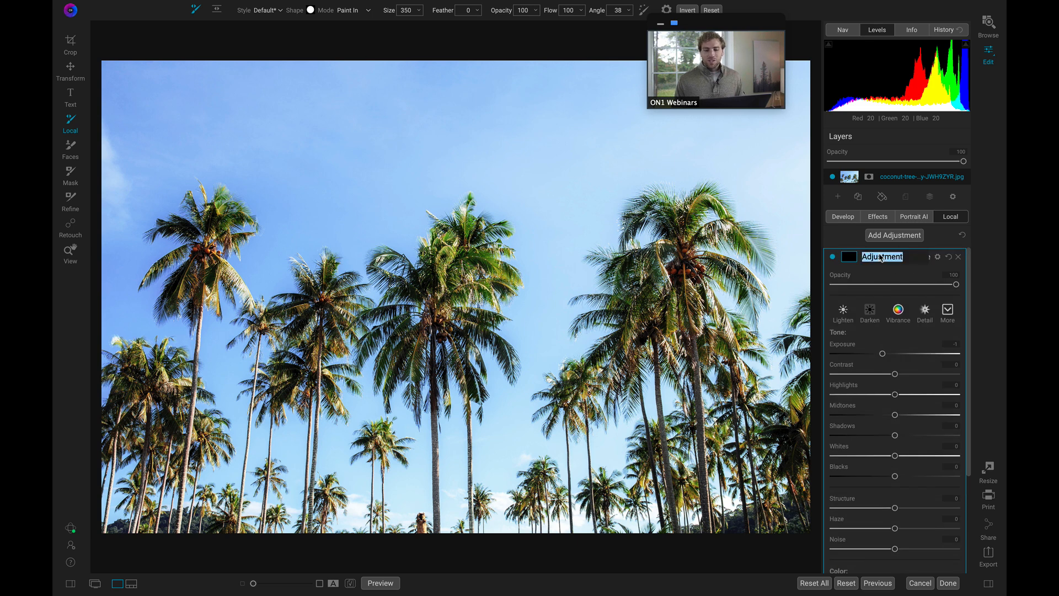
pyautogui.write('Brush Shape')
pyautogui.press('Return')
# Enable Paint with Color for the Brush Shape adjustment and sample white from the clouds low in the sky.
pyautogui.scroll(-3, 915, 314)
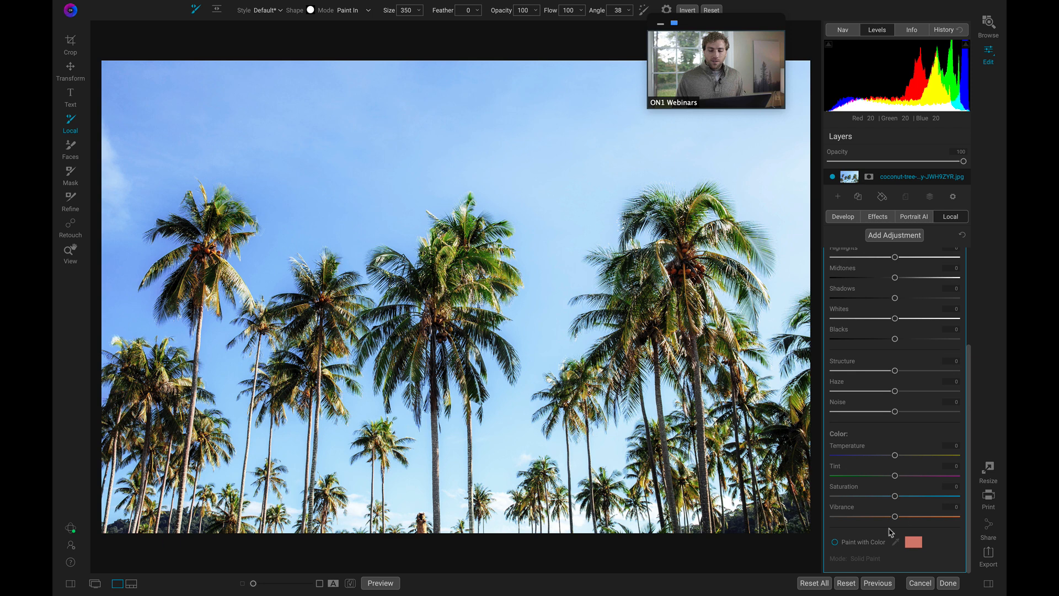
pyautogui.click(843, 545)
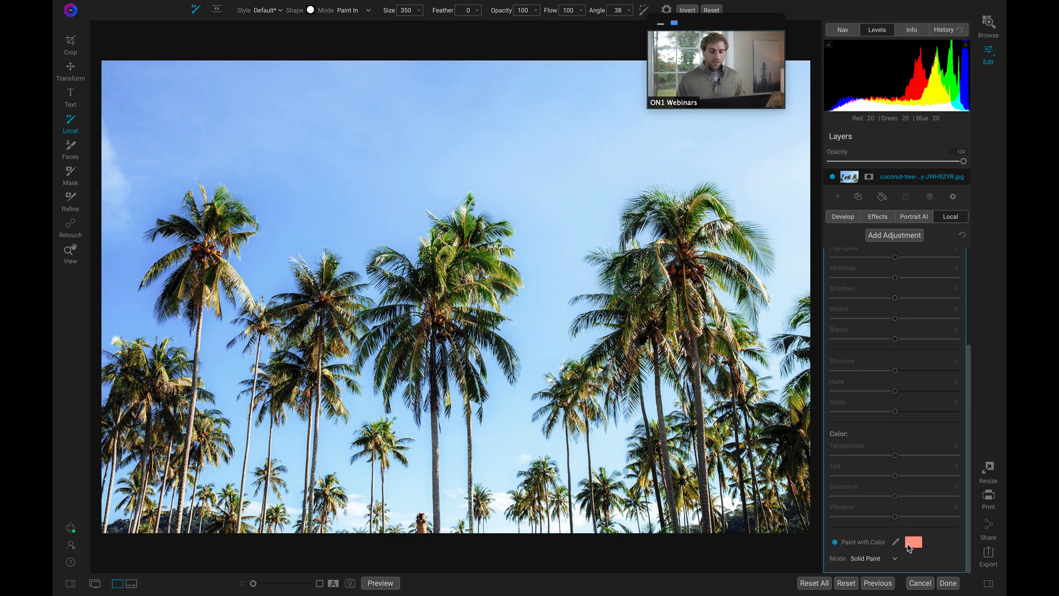
pyautogui.click(896, 543)
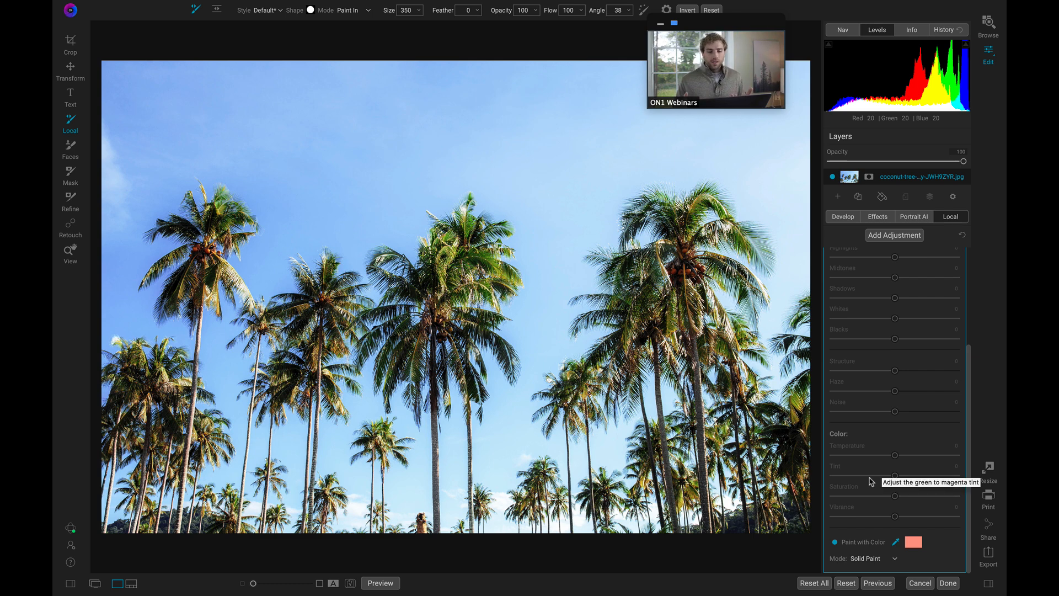
pyautogui.click(502, 496)
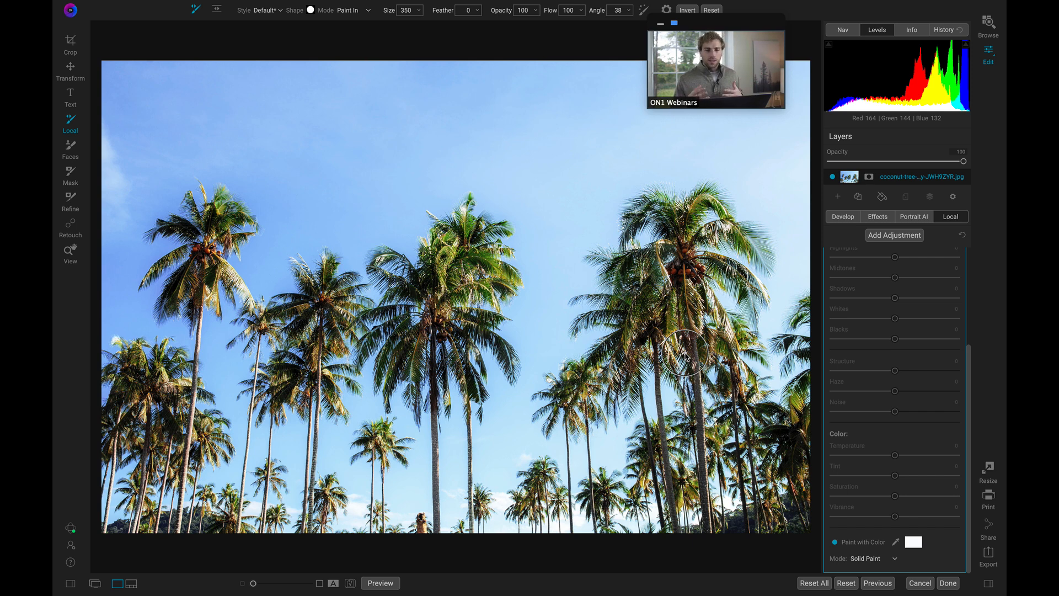
pyautogui.scroll(5, 863, 446)
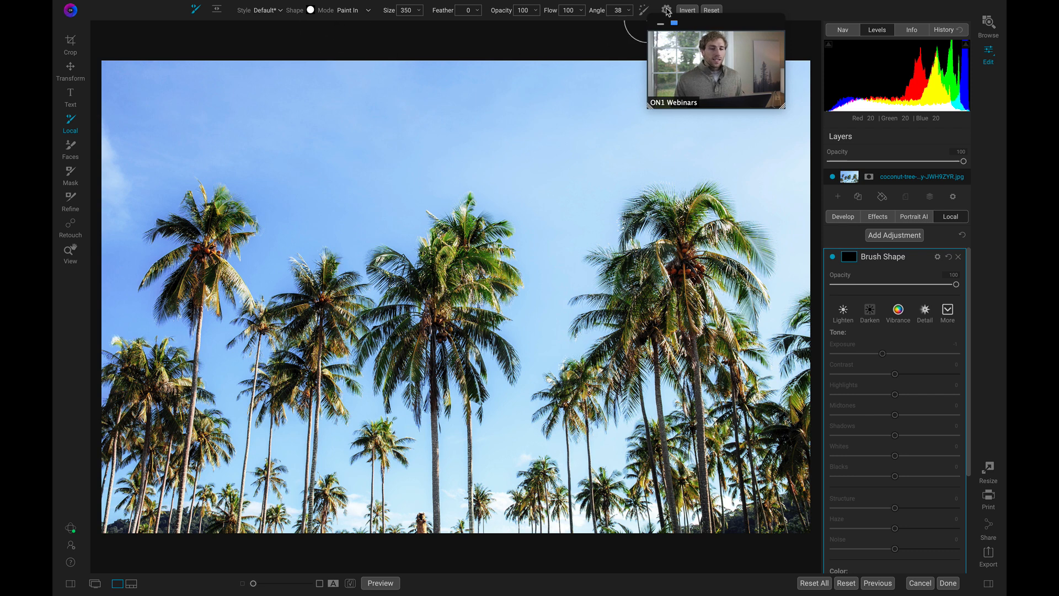
# Choose the clouds7 brush shape from the Clouds set.
pyautogui.moveTo(715, 24); pyautogui.dragTo(729, 31)
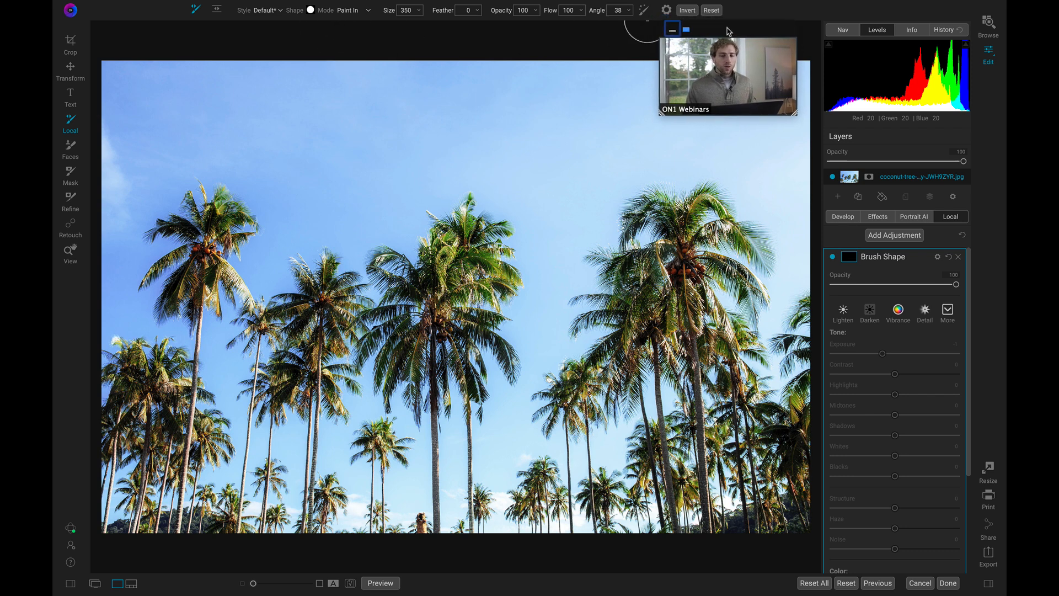
pyautogui.click(310, 11)
pyautogui.scroll(-6, 385, 145)
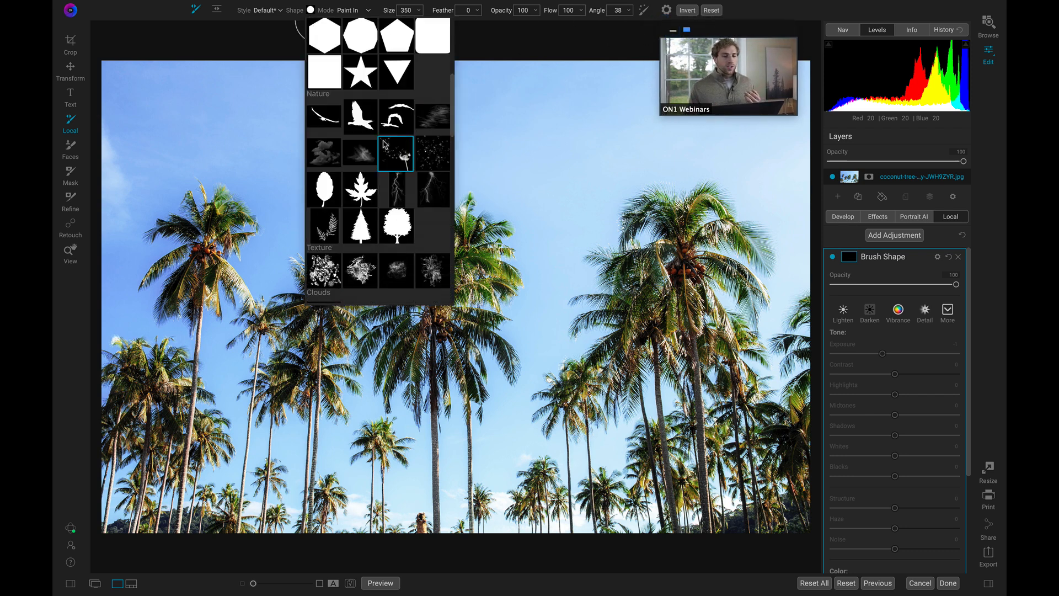
pyautogui.scroll(3, 385, 145)
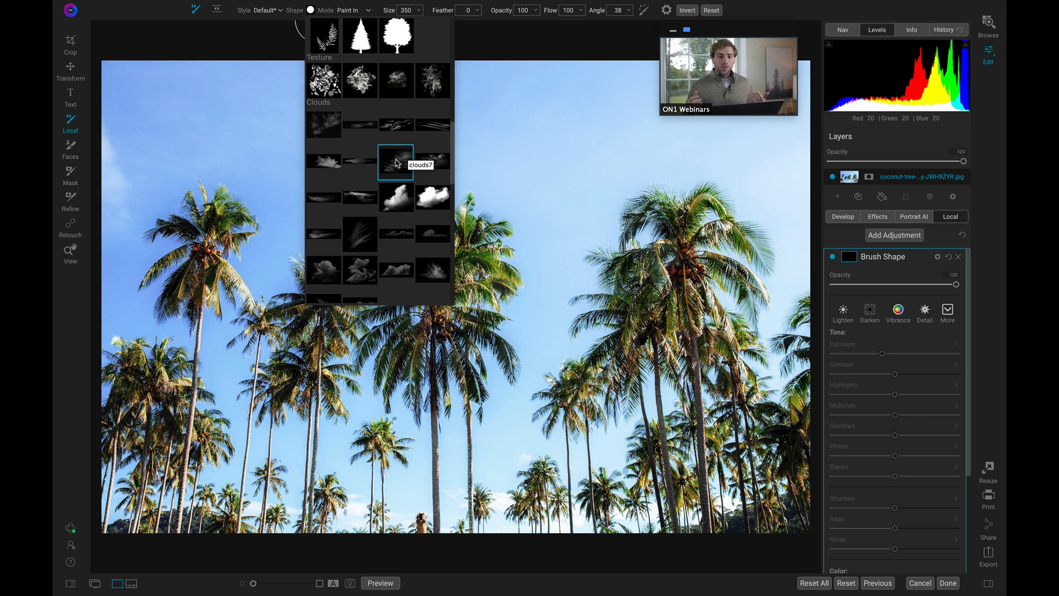
pyautogui.click(396, 162)
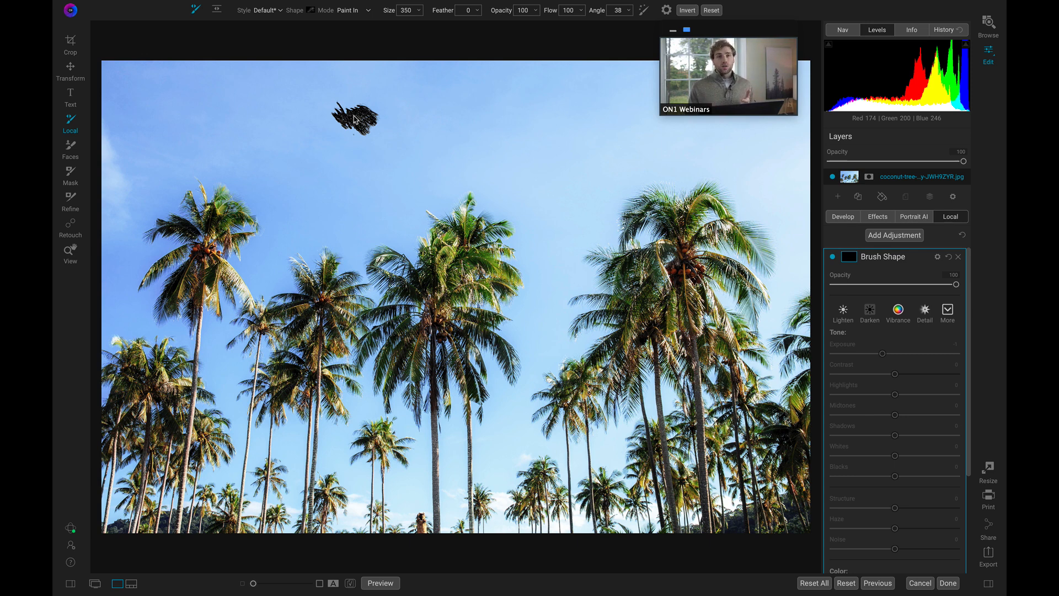
pyautogui.moveTo(443, 10); pyautogui.dragTo(582, 13)
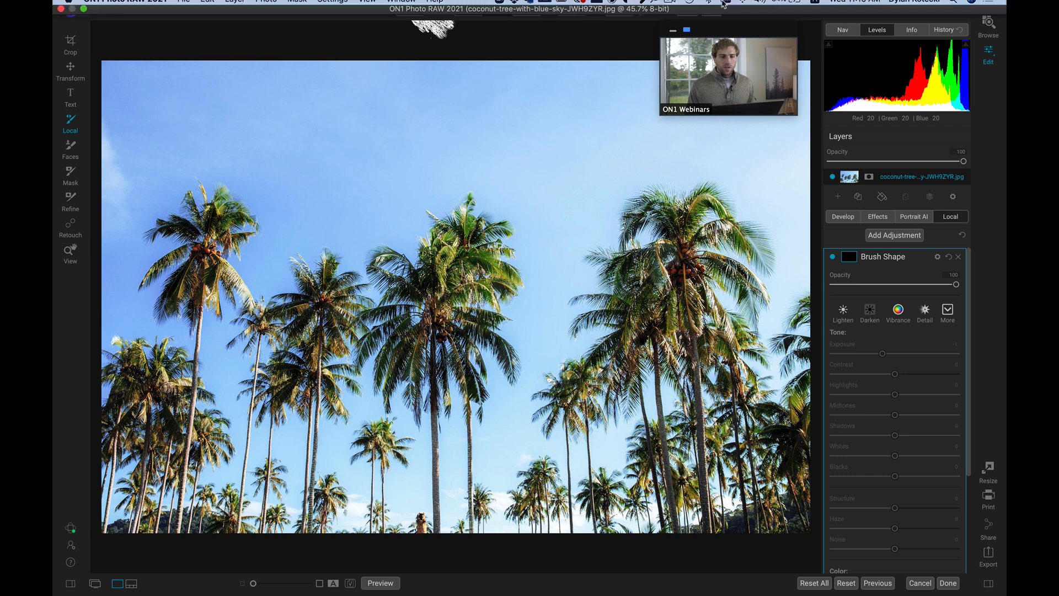
# Enlarge the clouds7 brush to size 1400.
pyautogui.press(']')
pyautogui.press(']')
pyautogui.press(']')
pyautogui.press(']')
pyautogui.press(']')
pyautogui.press(']')
pyautogui.press(']')
pyautogui.press(']')
pyautogui.press(']')
pyautogui.press(']')
pyautogui.press(']')
pyautogui.press(']')
pyautogui.press(']')
pyautogui.press(']')
pyautogui.press(']')
pyautogui.press(']')
pyautogui.press(']')
pyautogui.press(']')
pyautogui.press(']')
pyautogui.press(']')
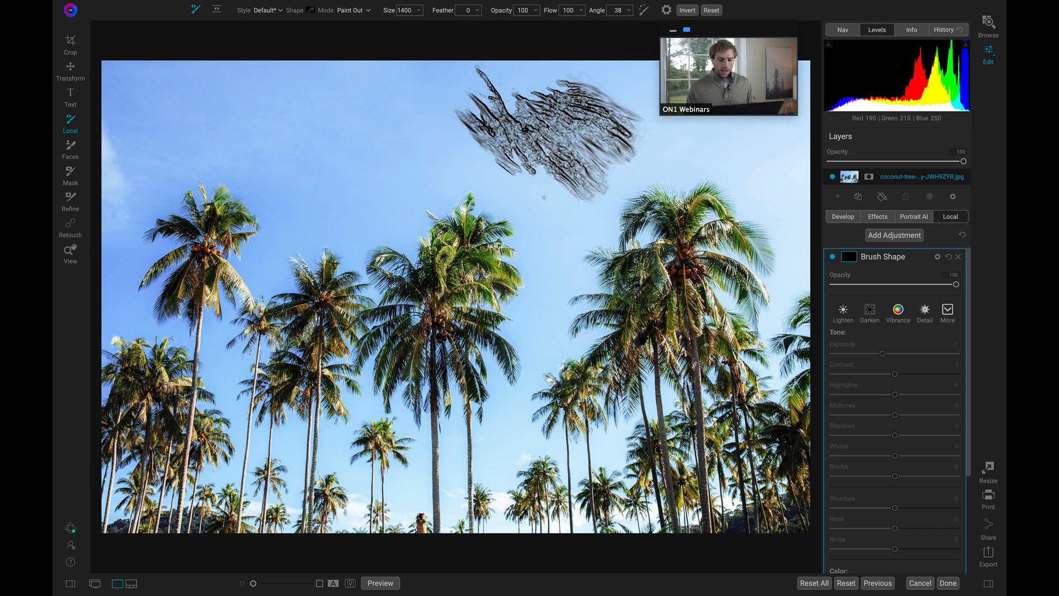
# Rotate the clouds7 brush to an angle of 3.
pyautogui.press('Left')
pyautogui.press('Left')
pyautogui.press('Left')
pyautogui.press('Left')
pyautogui.press('Left')
pyautogui.press('Left')
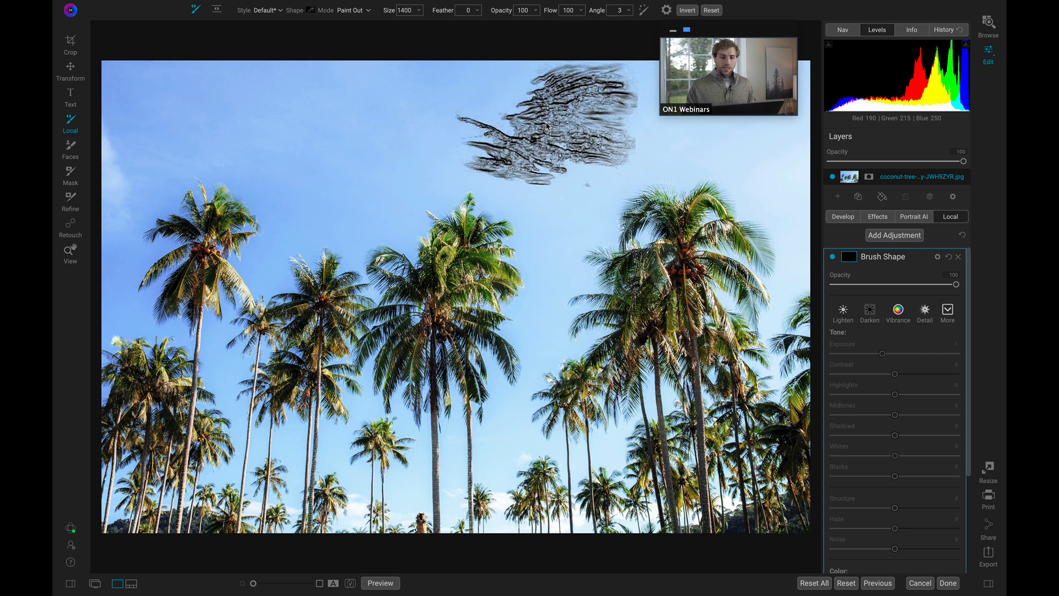
pyautogui.press('Left')
# Set the brush to Paint In, enlarge it to size 2400, and stamp the cloud high in the sky left of centre.
pyautogui.press('x')
pyautogui.press(']')
pyautogui.press(']')
pyautogui.press(']')
pyautogui.press(']')
pyautogui.press(']')
pyautogui.press(']')
pyautogui.press(']')
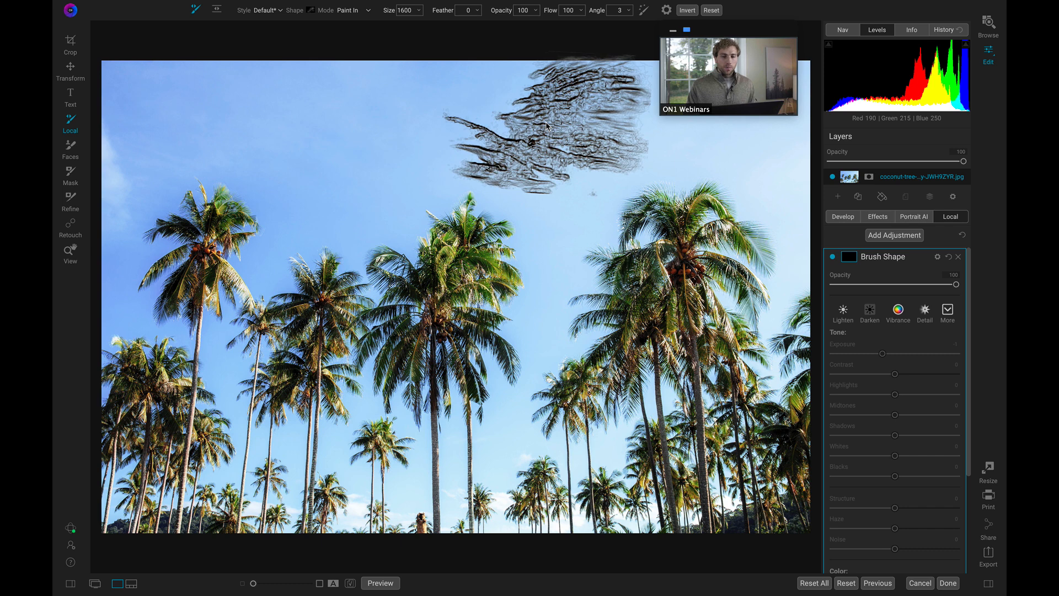
pyautogui.press('[')
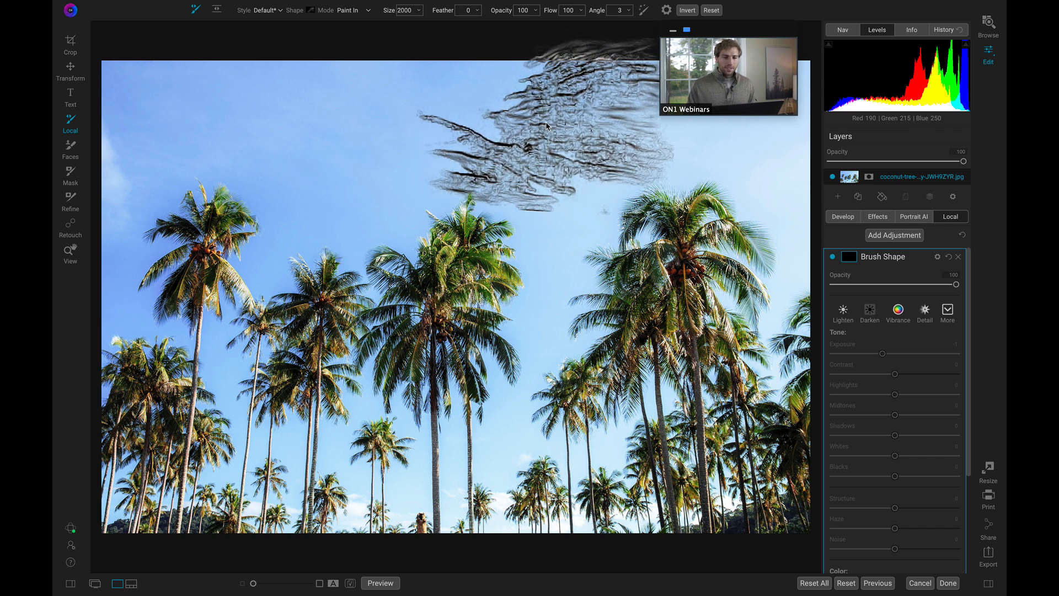
pyautogui.press(']')
pyautogui.press(']')
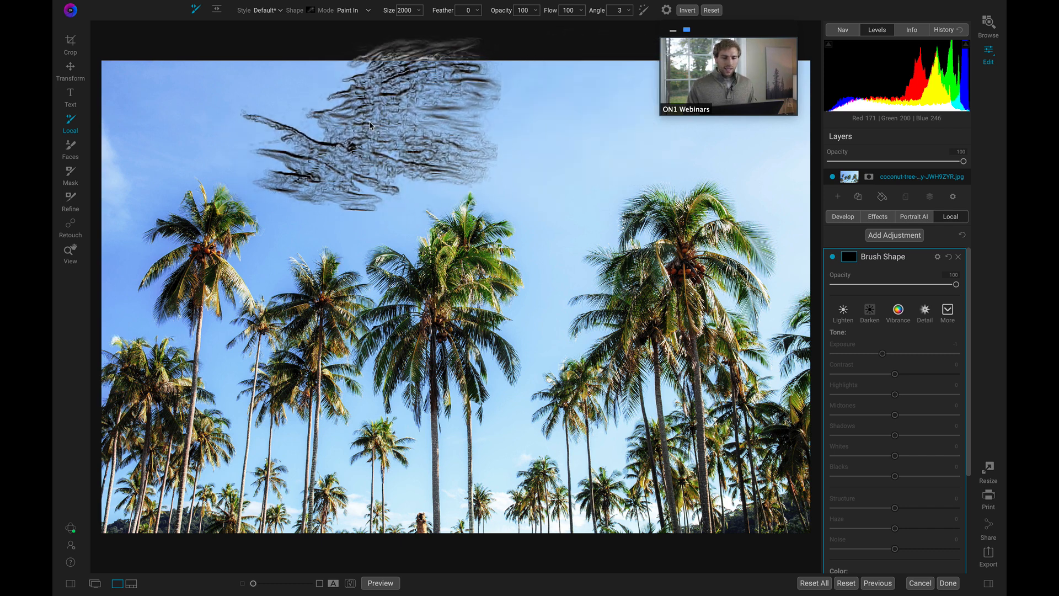
pyautogui.press(']')
pyautogui.press(']')
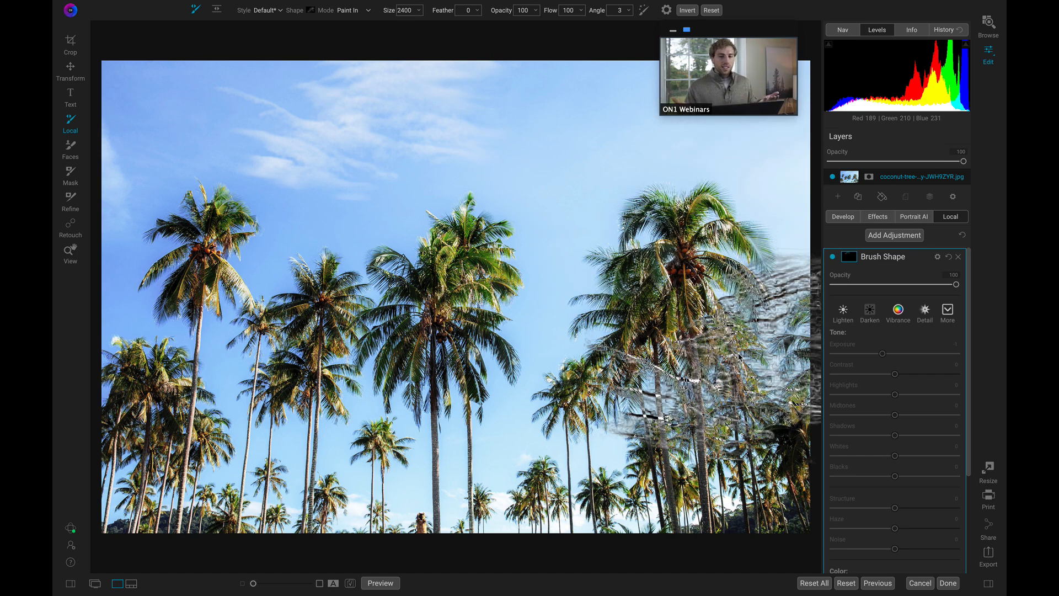
# Switch the brush to the feathery wisp shape in the Clouds set and rotate it to an angle of 73.
pyautogui.click(309, 12)
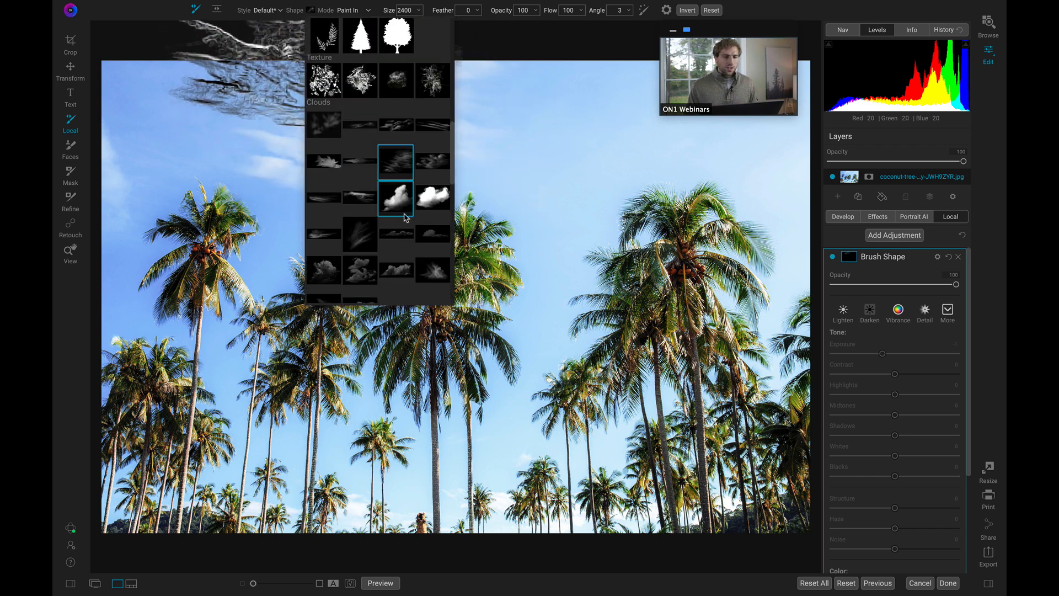
pyautogui.click(355, 233)
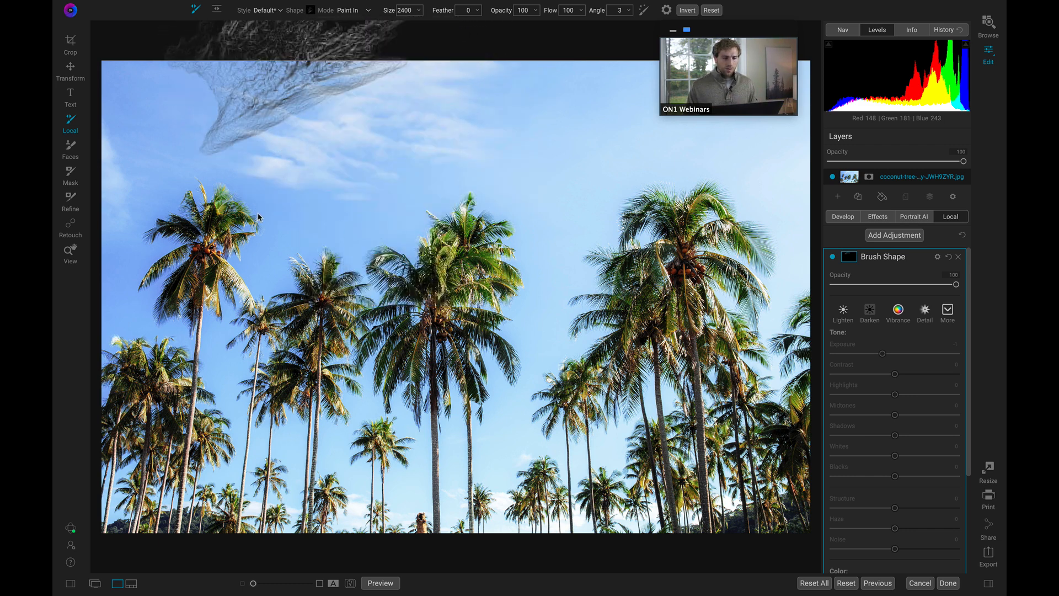
pyautogui.hotkey('alt', 'Right')
pyautogui.hotkey('alt', 'Right')
pyautogui.hotkey('alt', 'Right')
pyautogui.hotkey('alt', 'Right')
pyautogui.hotkey('alt', 'Right')
pyautogui.hotkey('alt', 'Right')
pyautogui.hotkey('alt', 'Right')
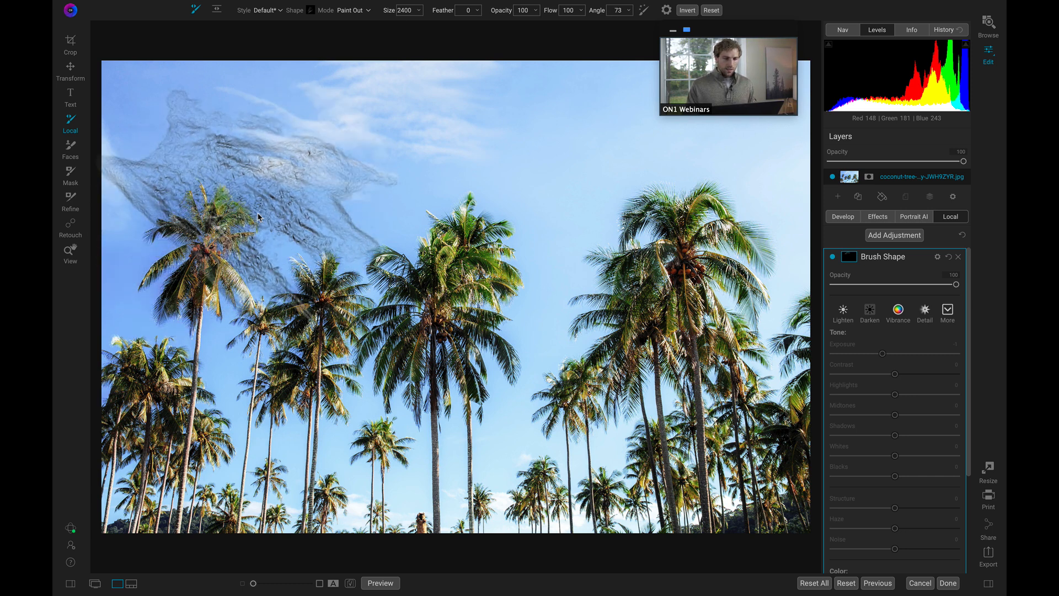
# Reduce the wispy cloud brush to size 1900 and rotate it to an angle of 48.
pyautogui.hotkey('alt', 'Left')
pyautogui.press('[')
pyautogui.press('[')
pyautogui.press('[')
pyautogui.press('[')
pyautogui.press('[')
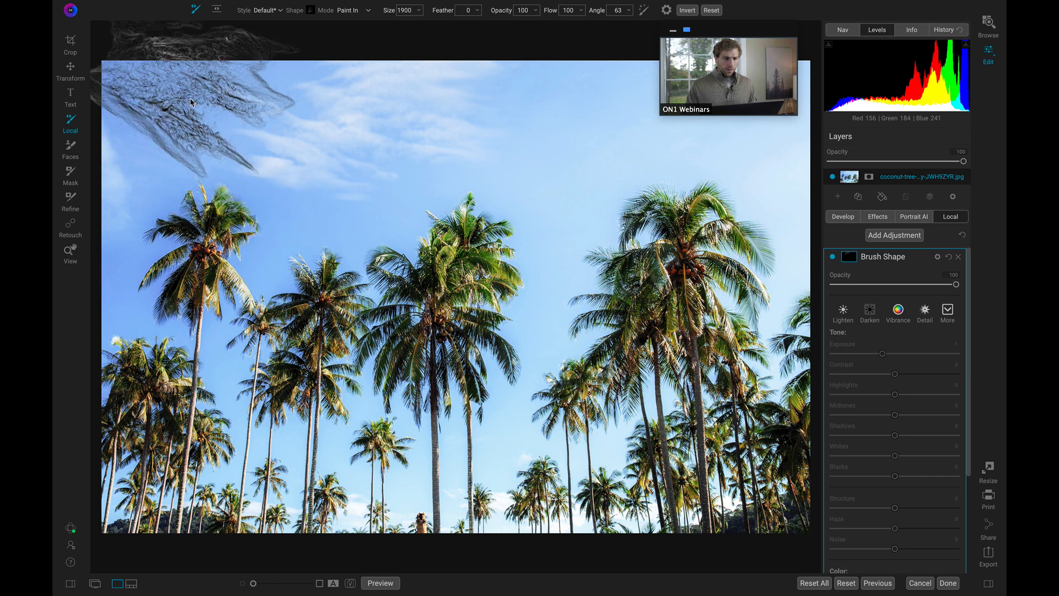
pyautogui.hotkey('alt', 'Left')
pyautogui.hotkey('alt', 'Left')
pyautogui.hotkey('alt', 'Left')
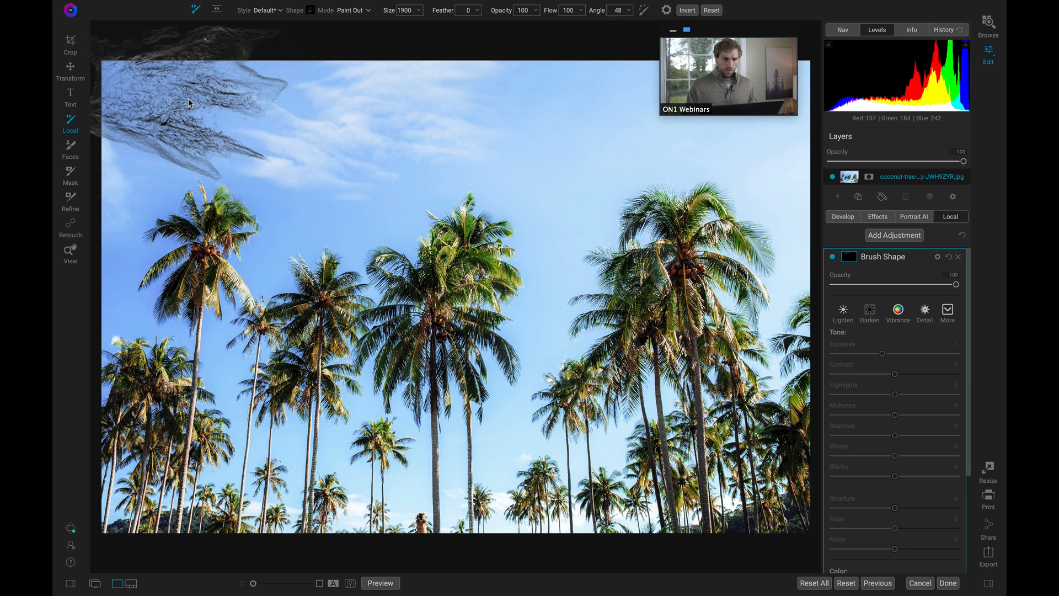
# Stamp the wispy cloud in the photo's upper-left sky and reduce the brush size to 1500.
pyautogui.press('[')
pyautogui.press('[')
pyautogui.press('[')
pyautogui.press('[')
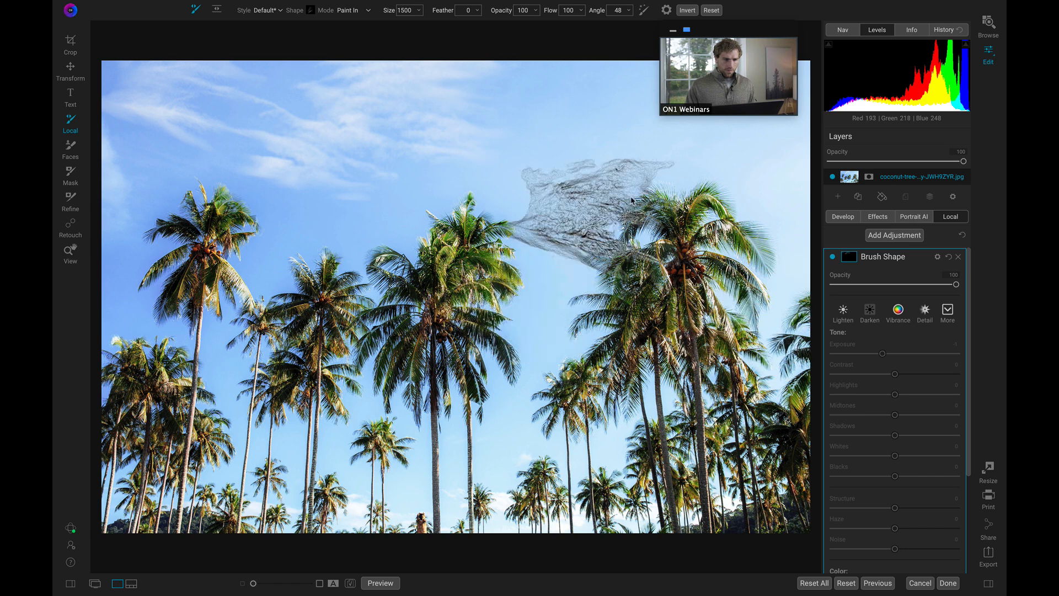
# Switch to the billowing cloud shape two rows below clouds8 in the Clouds set and enlarge the brush to size 2500.
pyautogui.moveTo(717, 30)
pyautogui.mouseDown()
pyautogui.moveTo(529, 27)
pyautogui.moveTo(544, 27)
pyautogui.mouseUp()
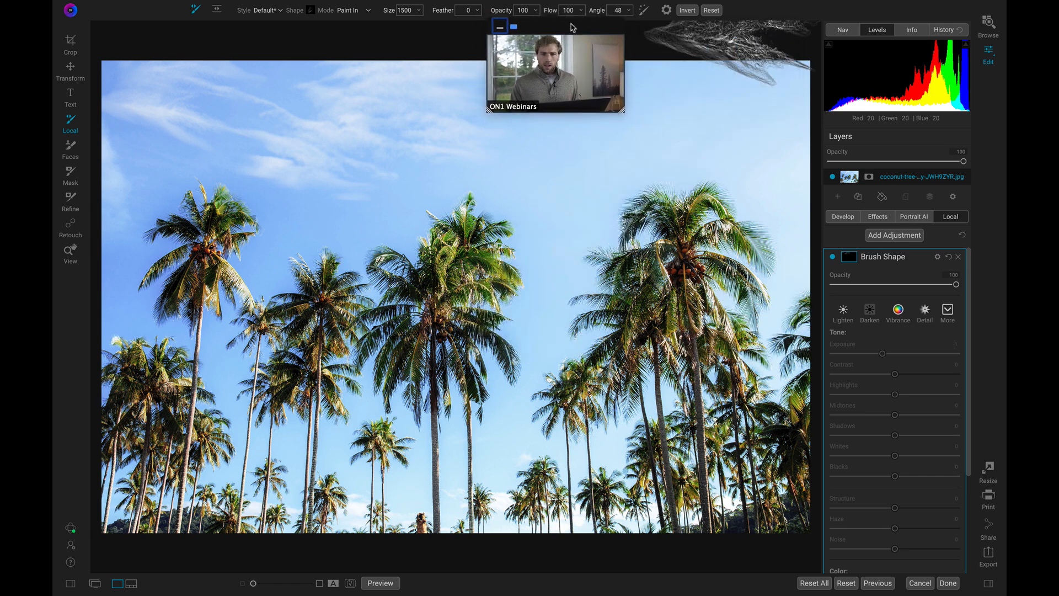
pyautogui.click(310, 10)
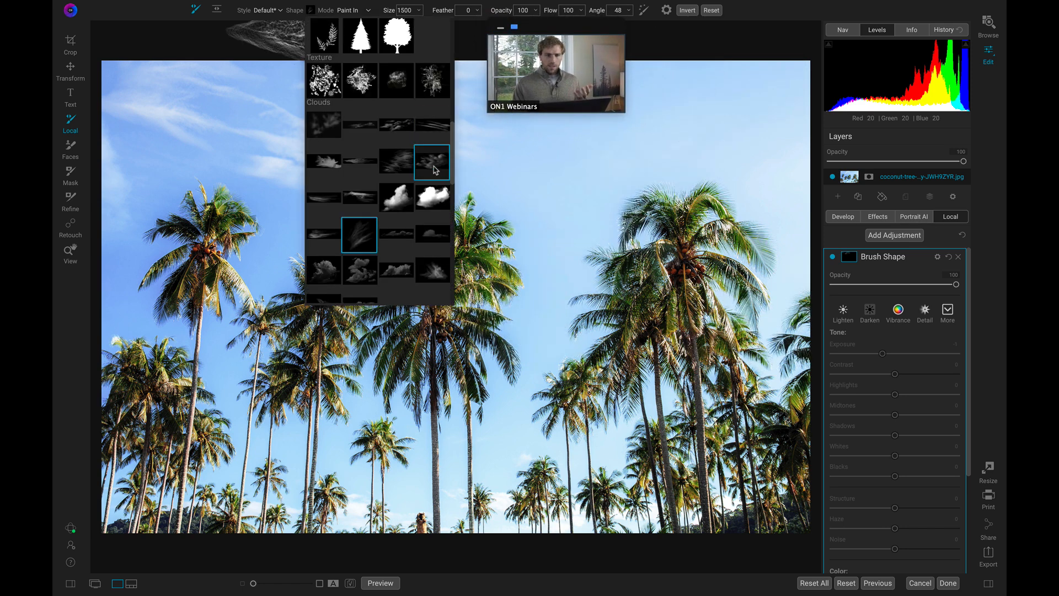
pyautogui.click(433, 270)
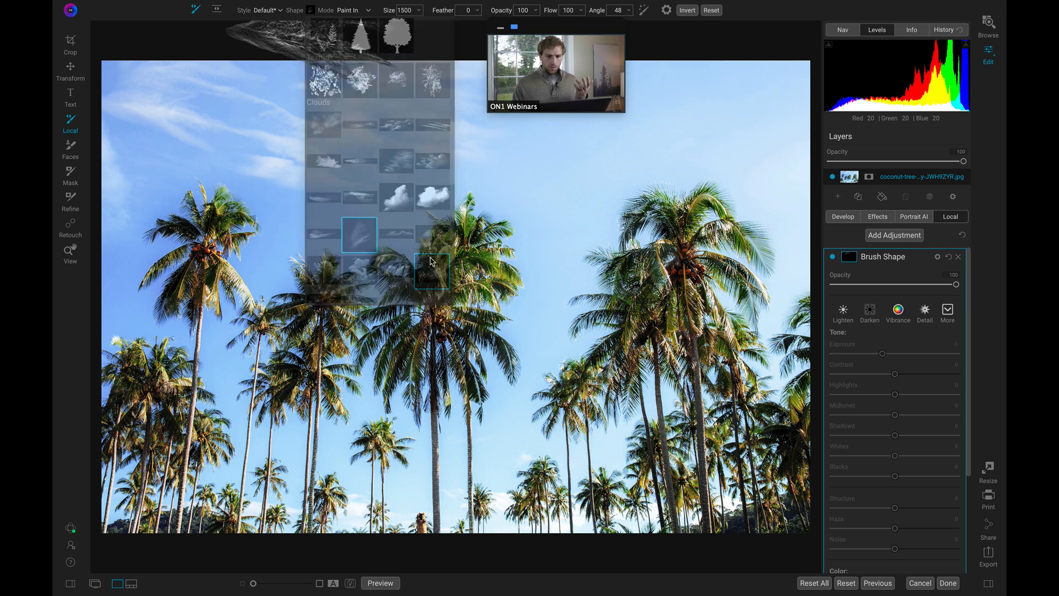
pyautogui.press(']')
pyautogui.press(']')
pyautogui.press(']')
pyautogui.press(']')
pyautogui.press(']')
pyautogui.press(']')
pyautogui.press(']')
pyautogui.press(']')
pyautogui.press(']')
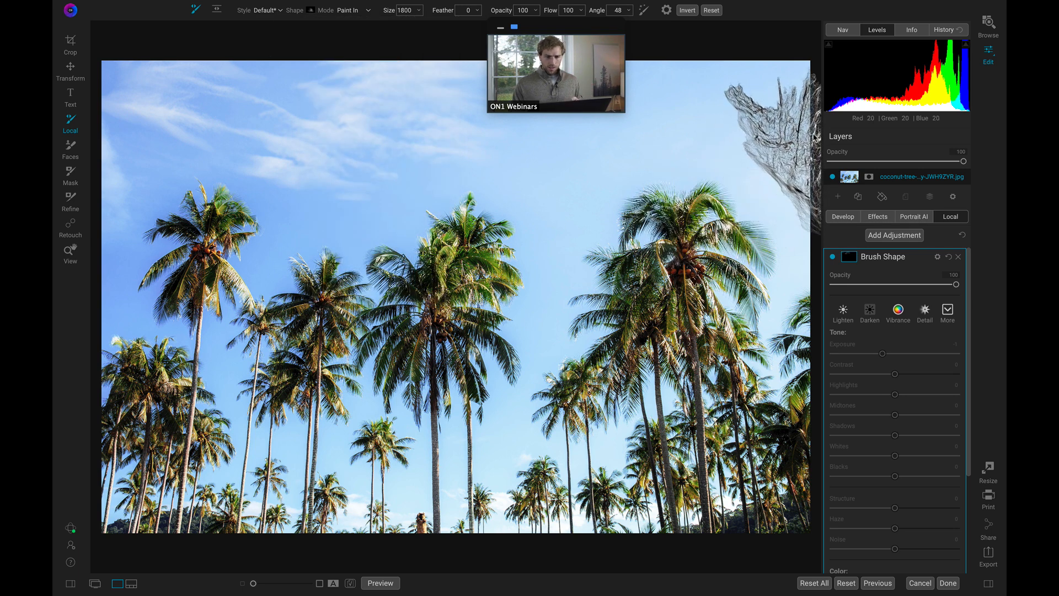
pyautogui.press(']')
# Rotate the billowing cloud brush to an angle of 193.
pyautogui.scroll(-8, 815, 136)
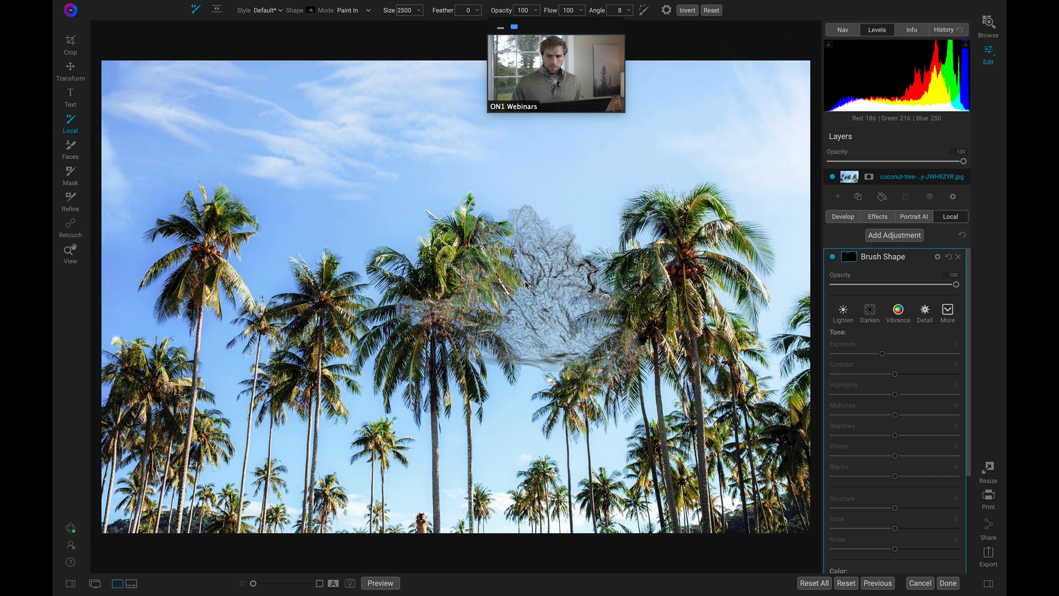
pyautogui.scroll(-5, 694, 93)
pyautogui.press('alt')
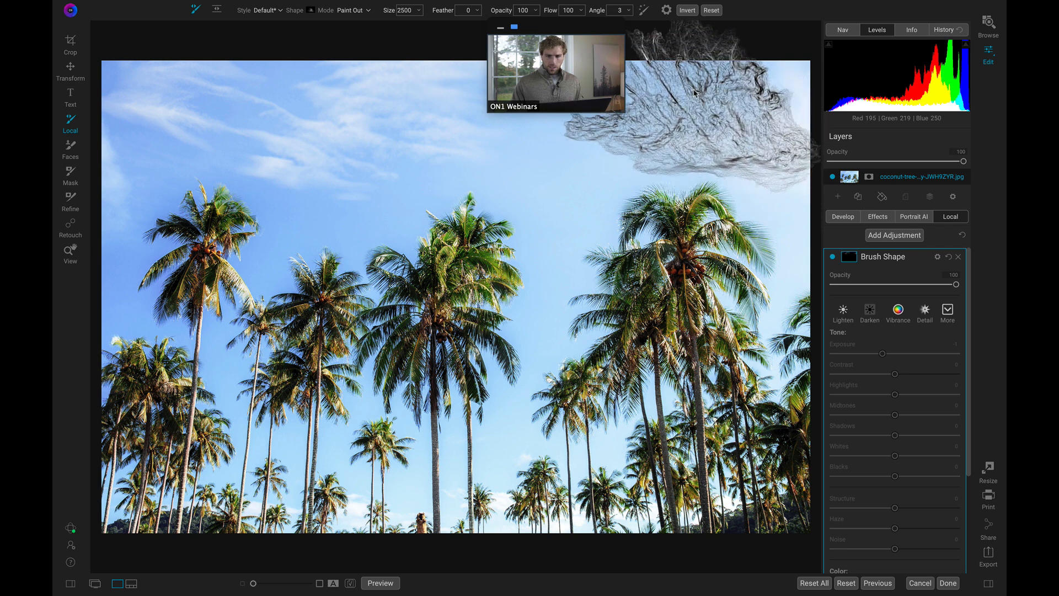
pyautogui.scroll(-20, 694, 93)
pyautogui.scroll(-10, 695, 94)
pyautogui.scroll(-1, 694, 92)
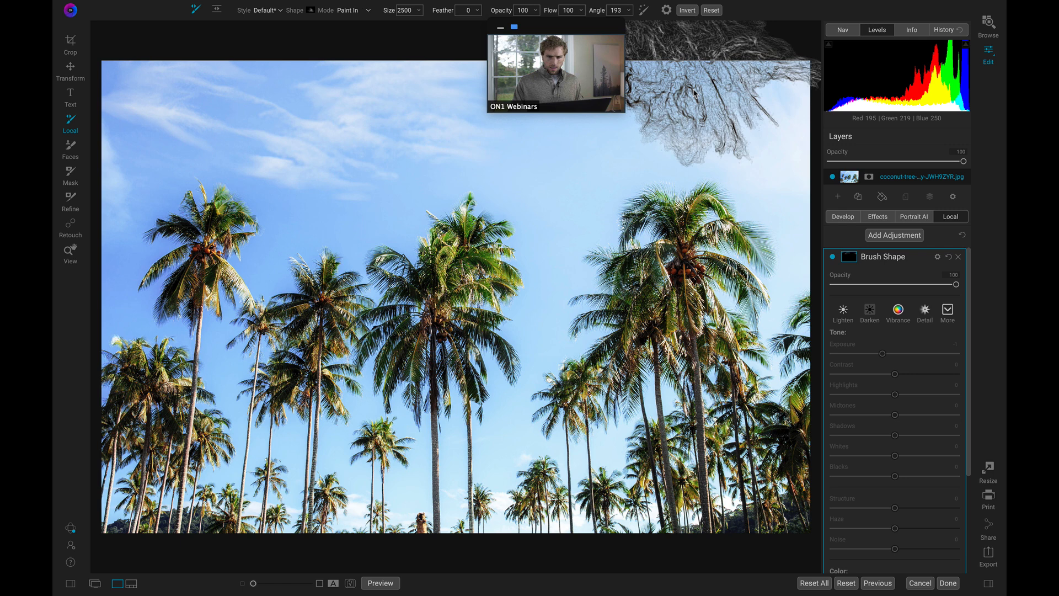
# Stamp the billowing cloud in the photo's upper-right sky, reduce the brush size to 1900, and switch to the View tool.
pyautogui.scroll(-6, 694, 93)
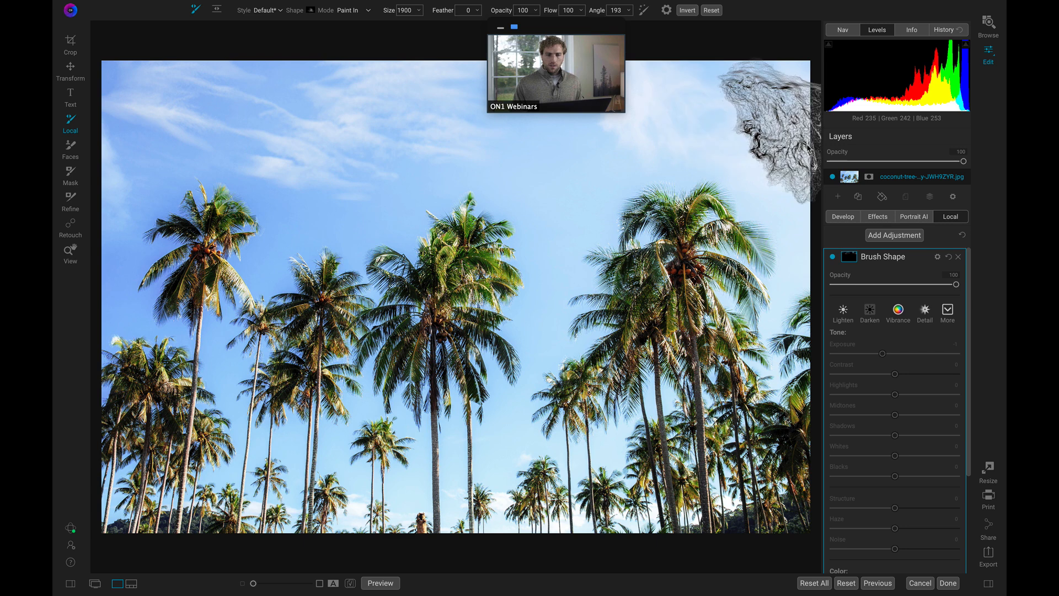
pyautogui.moveTo(593, 30); pyautogui.dragTo(815, 26)
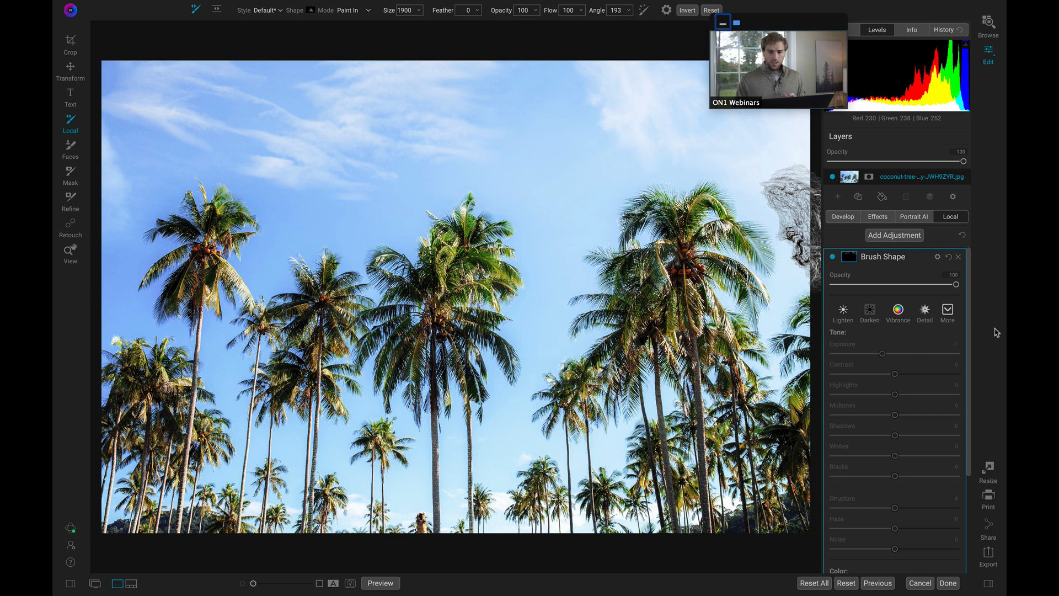
pyautogui.press('z')
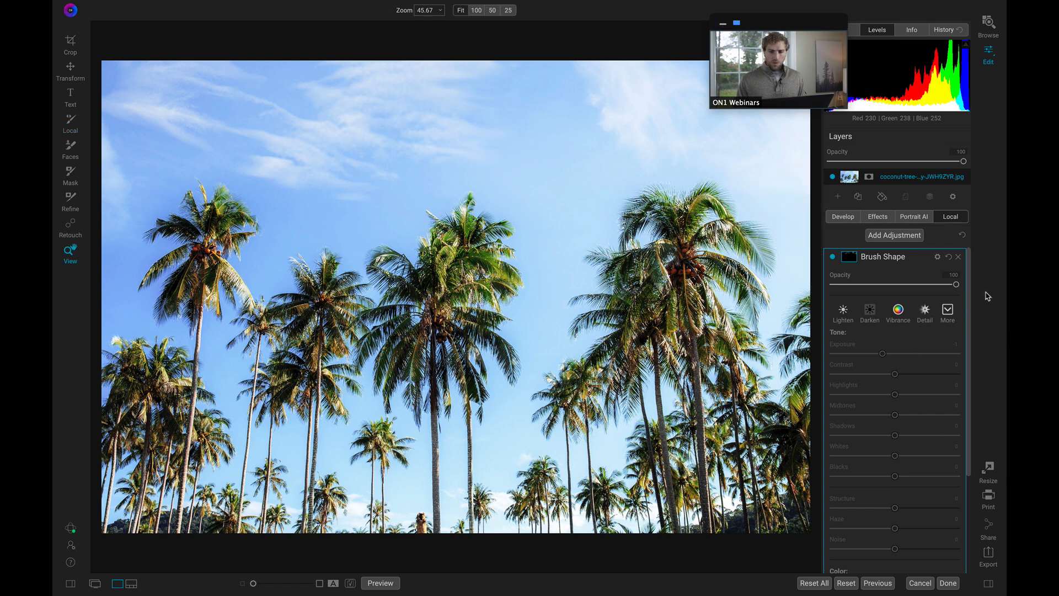
# Compare the painted clouds with the original sky by turning the edit preview off and back on.
pyautogui.press('\\')
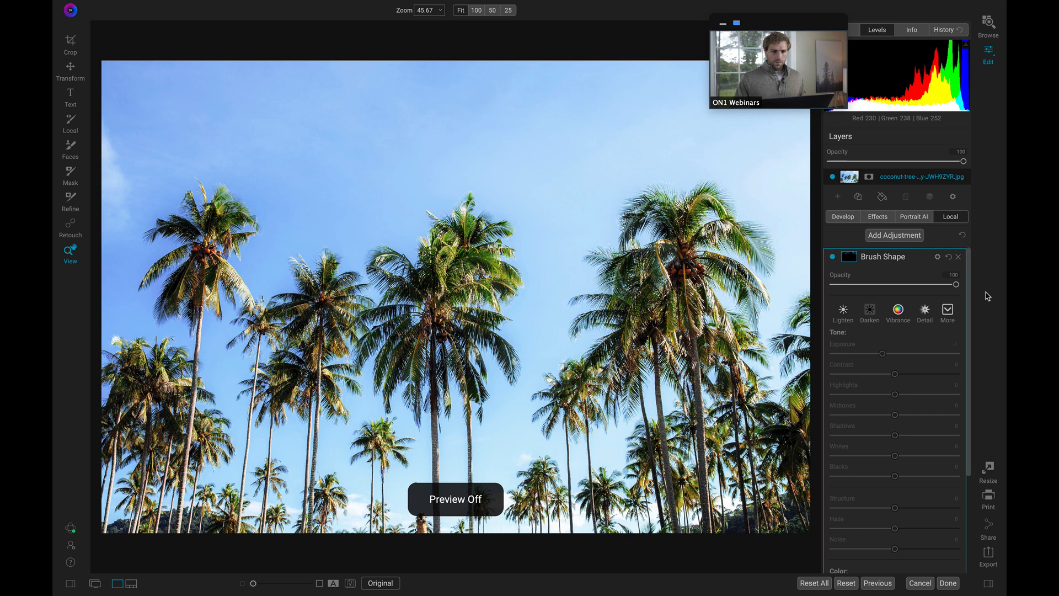
pyautogui.press('\\')
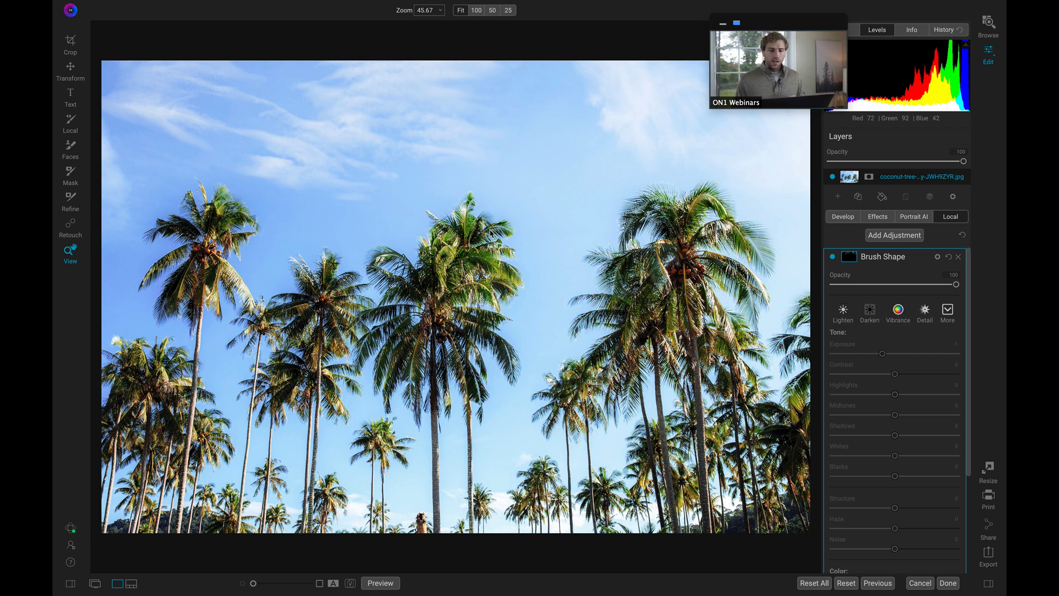
# Reactivate the Local brush and show the palm photo in full screen preview, with the webcam video moved off the image.
pyautogui.moveTo(483, 4)
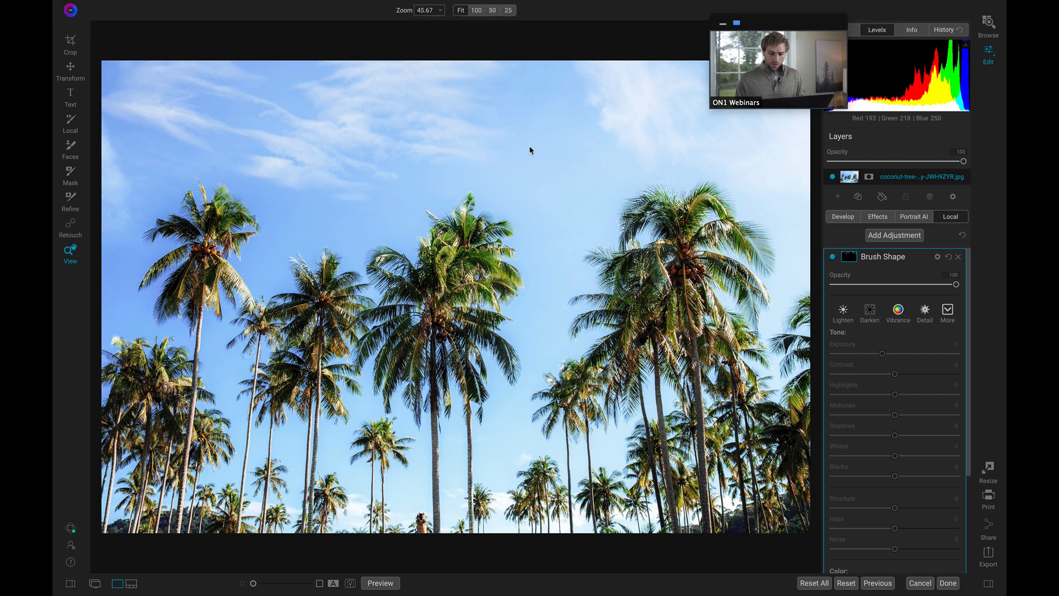
pyautogui.press('k')
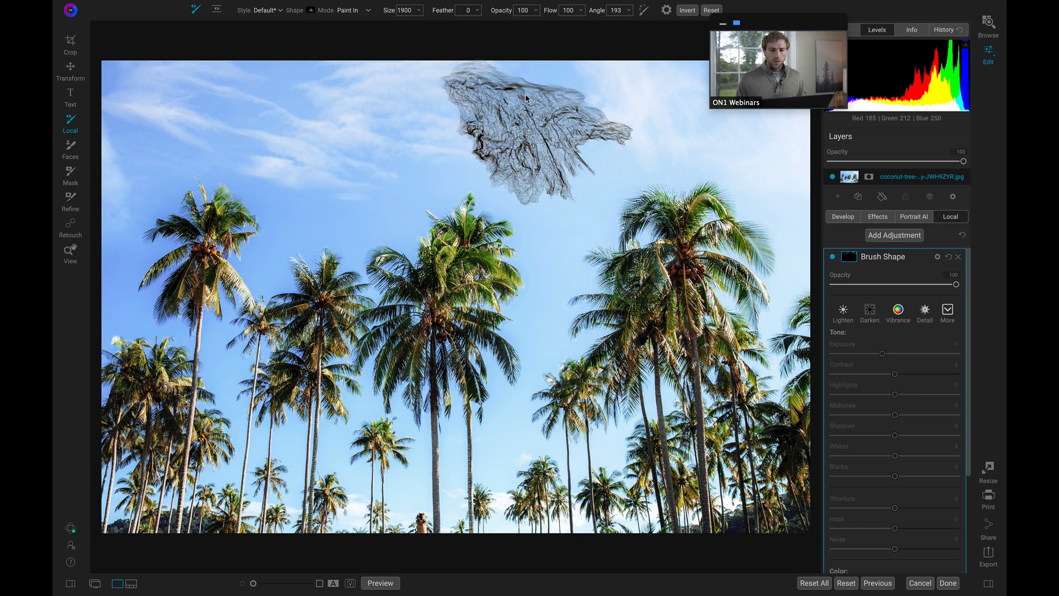
pyautogui.moveTo(433, 4)
pyautogui.click(401, 6)
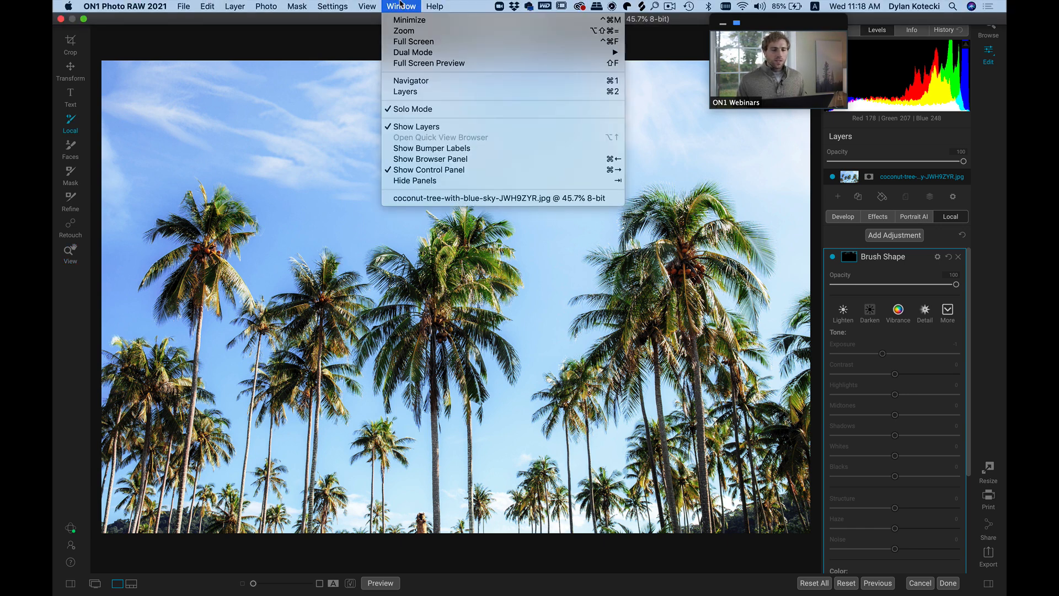
pyautogui.click(474, 64)
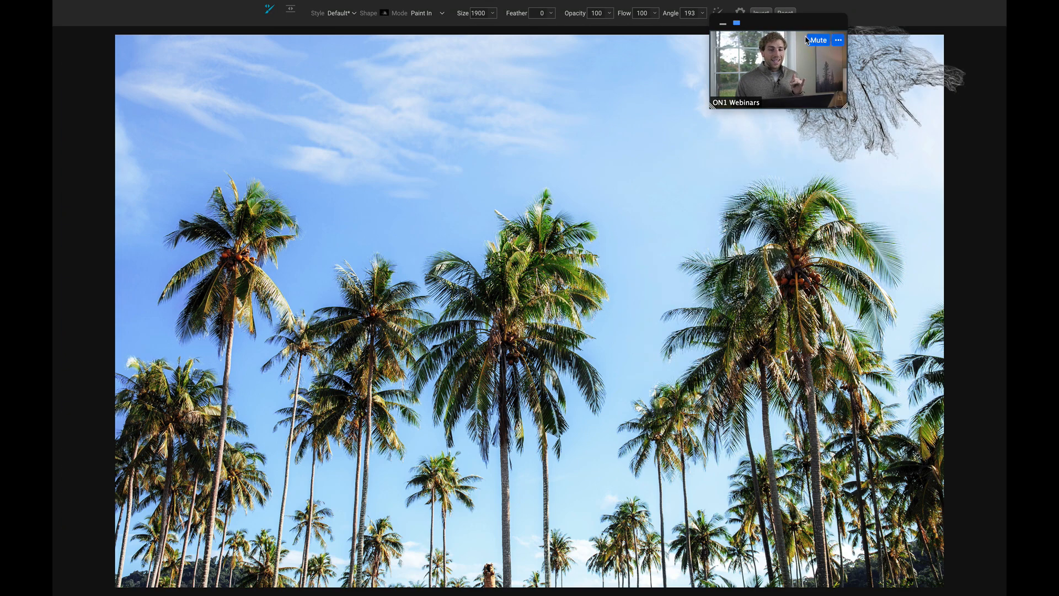
pyautogui.moveTo(779, 28); pyautogui.dragTo(932, 16)
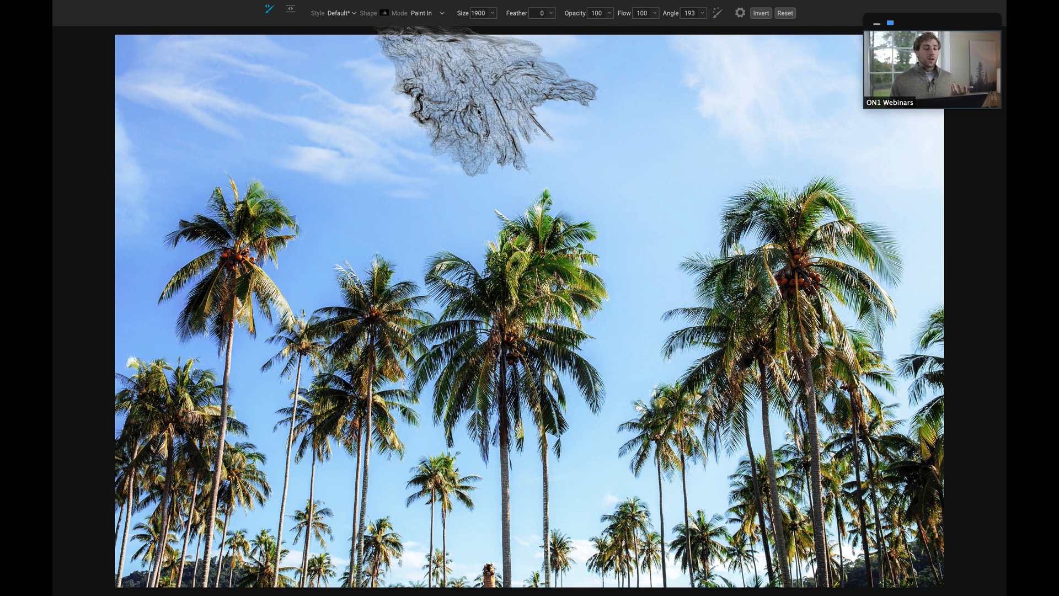
# Choose the streaky cloud brush shape, third in the second row of the Clouds set.
pyautogui.click(384, 13)
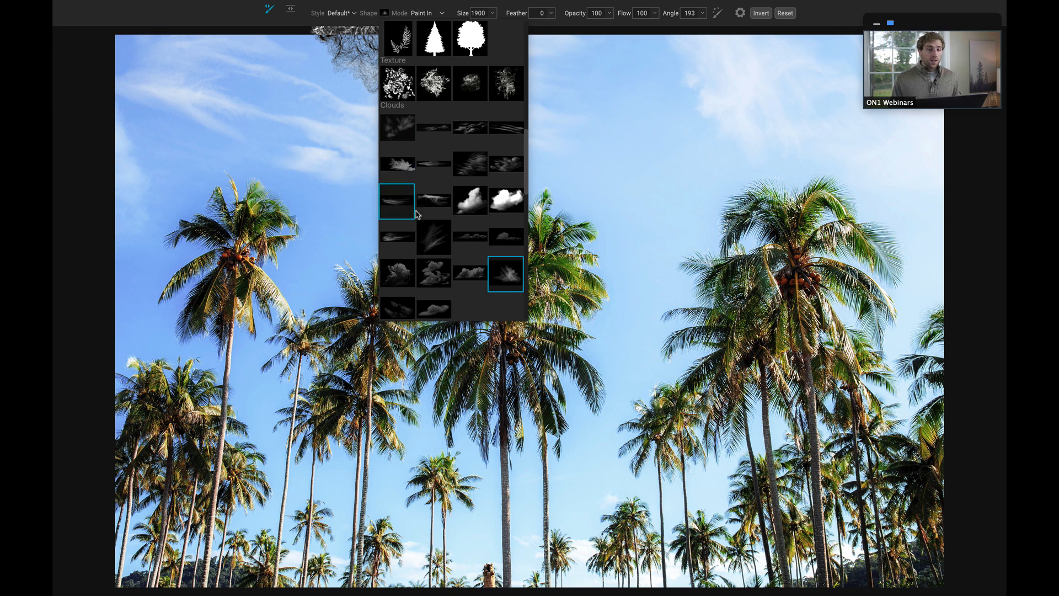
pyautogui.scroll(-1, 418, 219)
pyautogui.scroll(1, 421, 221)
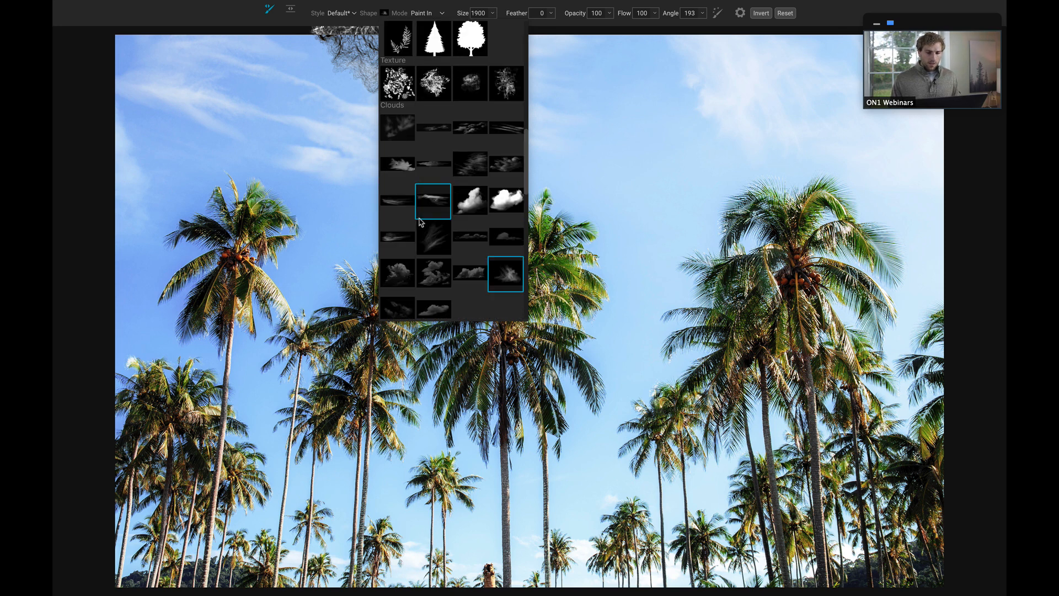
pyautogui.click(471, 164)
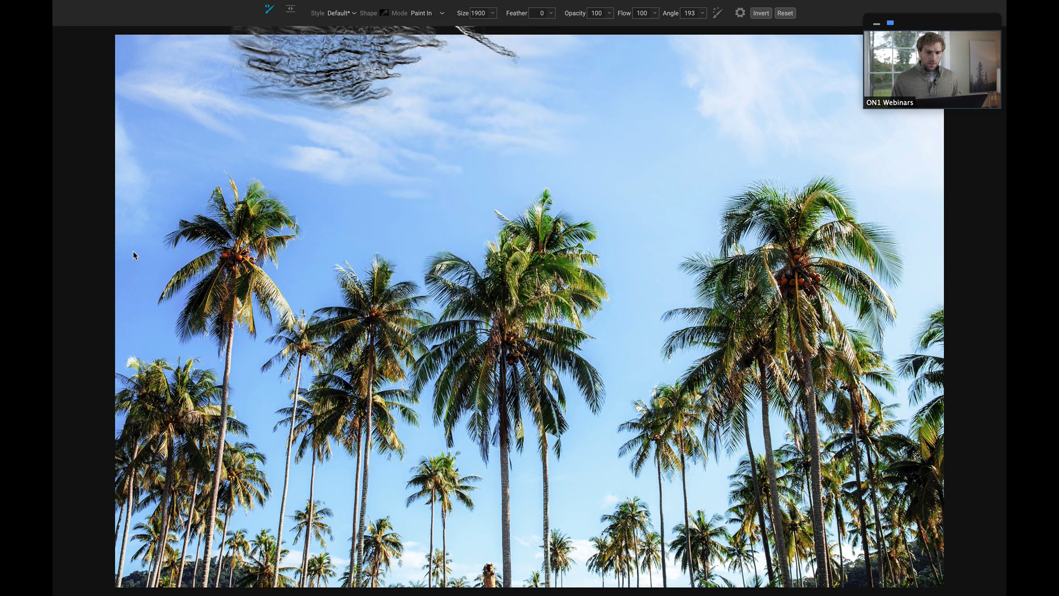
# Reduce the streaky cloud brush to size 700.
pyautogui.press('[')
pyautogui.press('[')
pyautogui.press('[')
pyautogui.press('[')
pyautogui.press('[')
pyautogui.press('[')
pyautogui.press('[')
pyautogui.press('[')
pyautogui.press('[')
pyautogui.press('[')
pyautogui.press('[')
pyautogui.press('[')
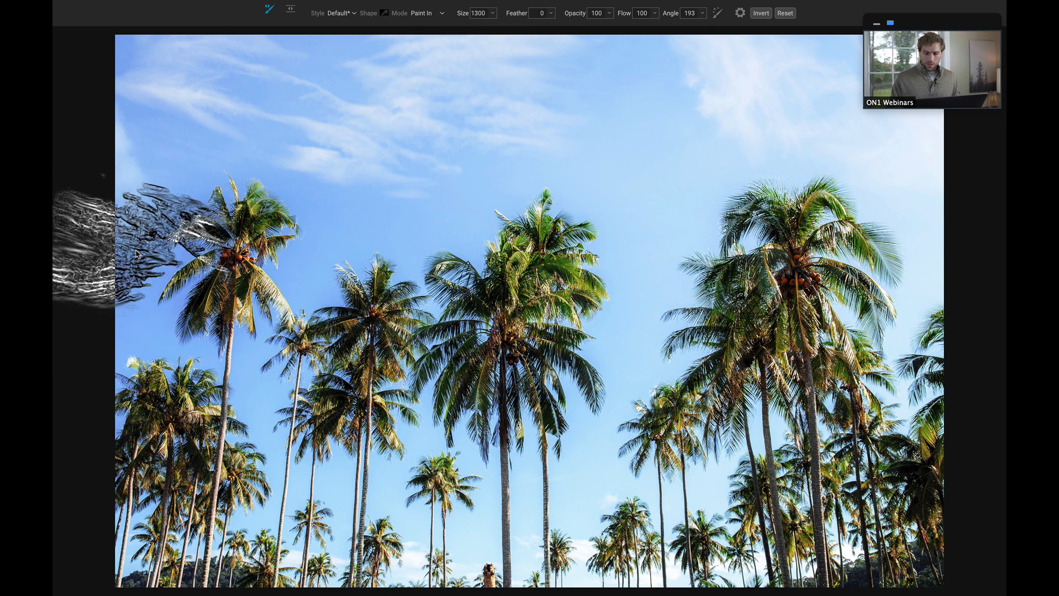
# Rotate the streaky cloud brush to an angle of 173.
pyautogui.press('Left')
pyautogui.press('Left')
pyautogui.press('Left')
pyautogui.press('Left')
pyautogui.press('Left')
pyautogui.press('Left')
pyautogui.press('Left')
pyautogui.press('Left')
pyautogui.press('Left')
pyautogui.press('Left')
pyautogui.press('Left')
pyautogui.press('Left')
pyautogui.press('Left')
pyautogui.press('Left')
pyautogui.press('Left')
pyautogui.press('Left')
pyautogui.press('Left')
pyautogui.press('Left')
pyautogui.press('Left')
pyautogui.press('Left')
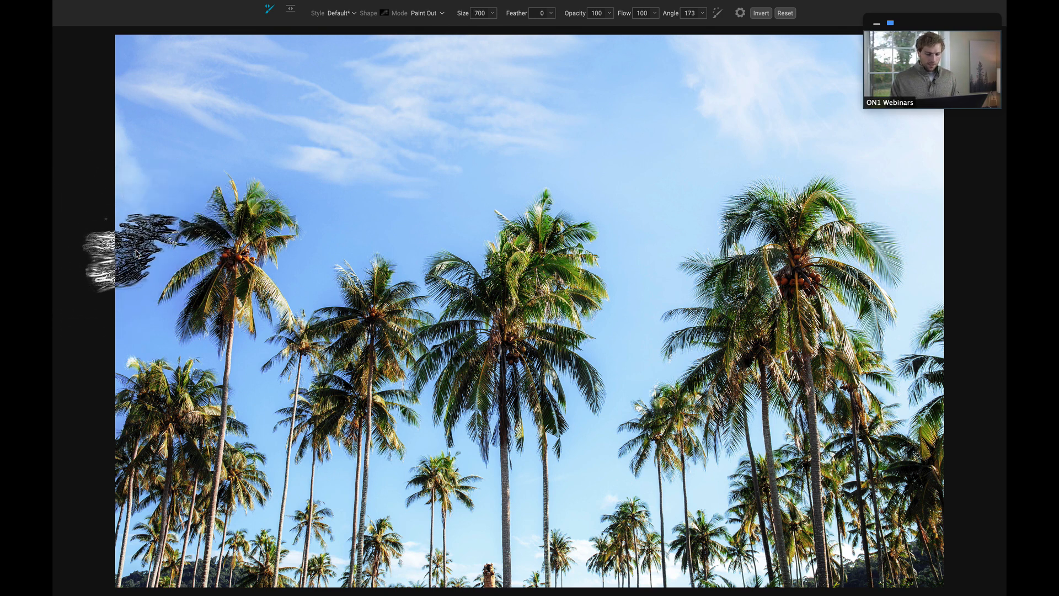
# Set the cloud brush to Paint In mode at angle 133 and enlarge it to size 1200.
pyautogui.press('x')
pyautogui.press(']')
pyautogui.press(']')
pyautogui.press(']')
pyautogui.press(']')
pyautogui.press(']')
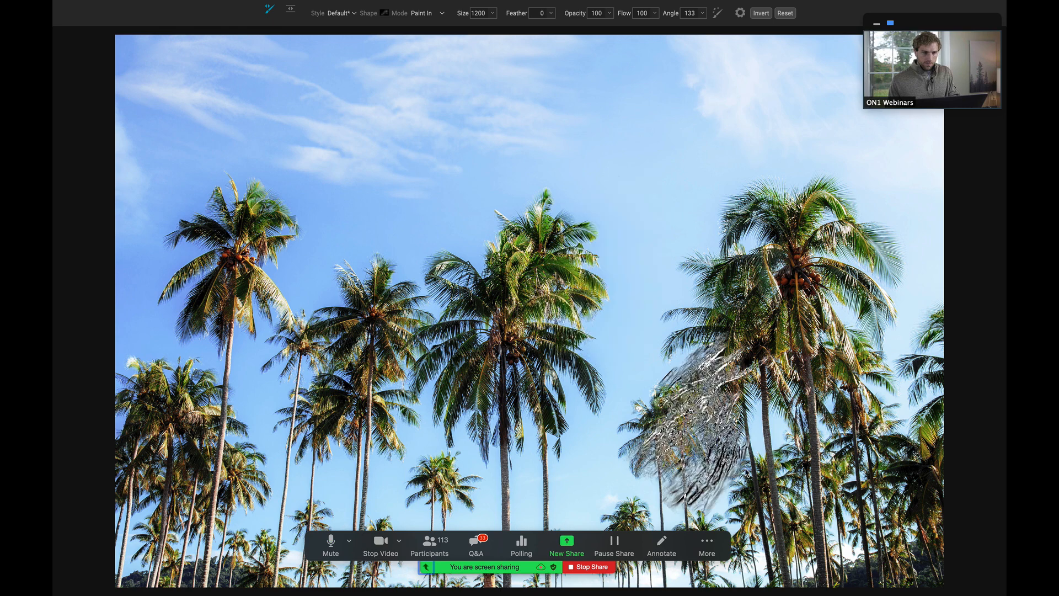
# Hide the floating meeting controls and leave the full screen preview for the regular editing workspace.
pyautogui.click(707, 543)
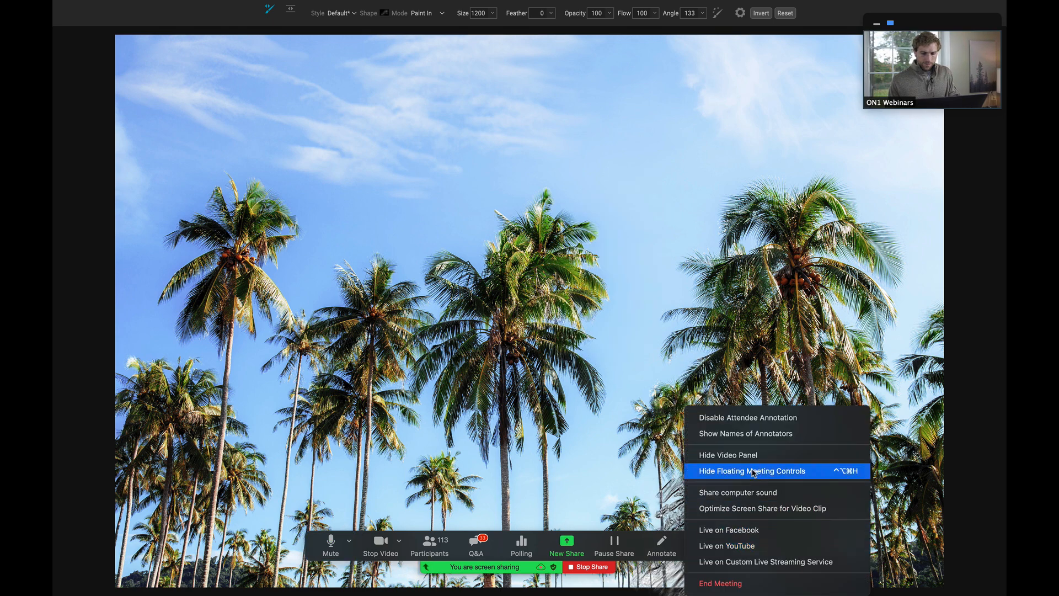
pyautogui.click(754, 471)
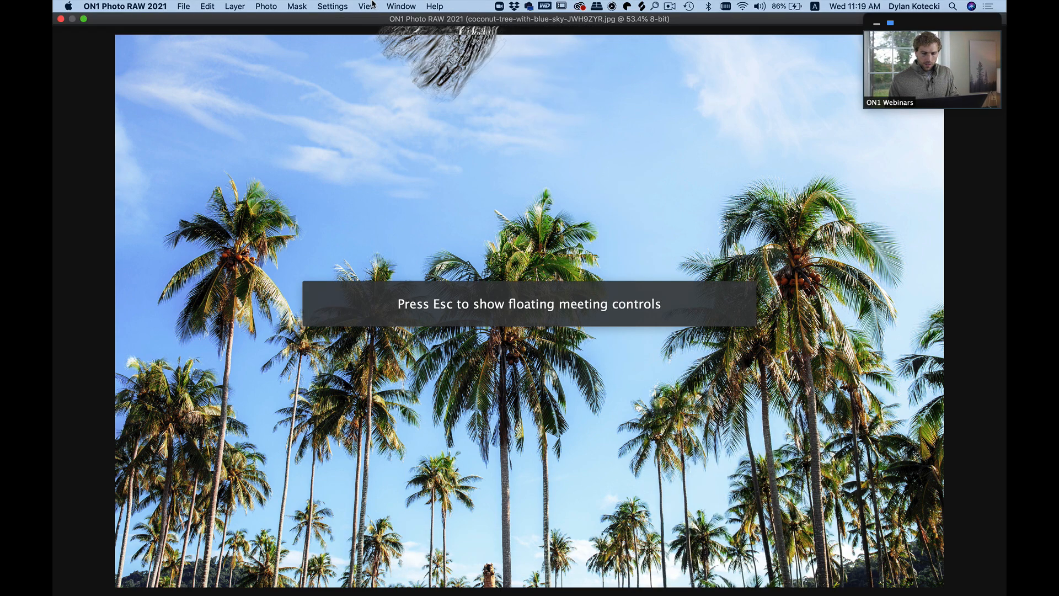
pyautogui.click(368, 6)
pyautogui.click(486, 62)
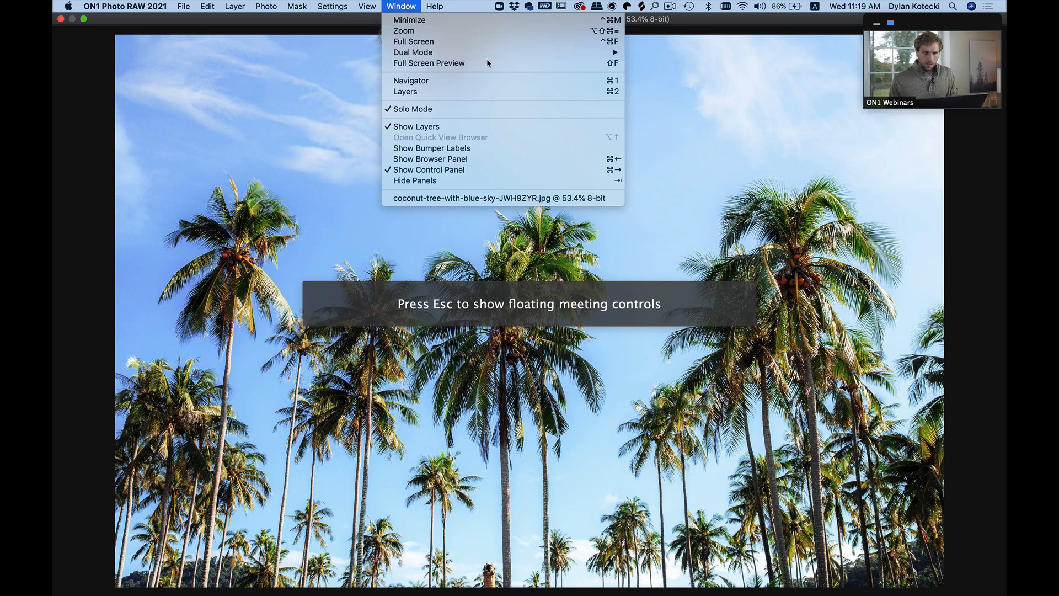
pyautogui.press('Escape')
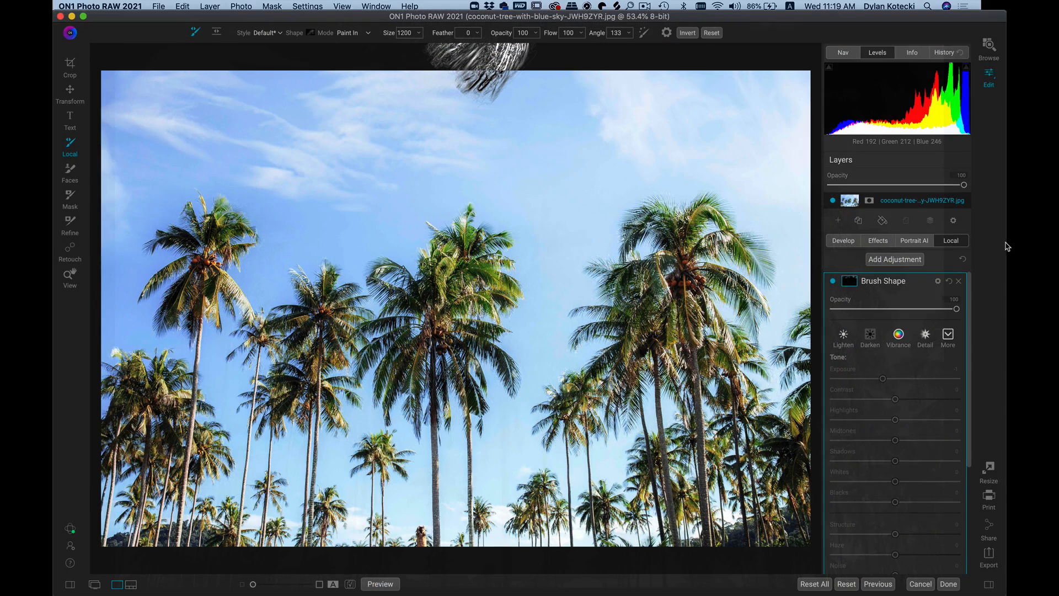
pyautogui.click(83, 19)
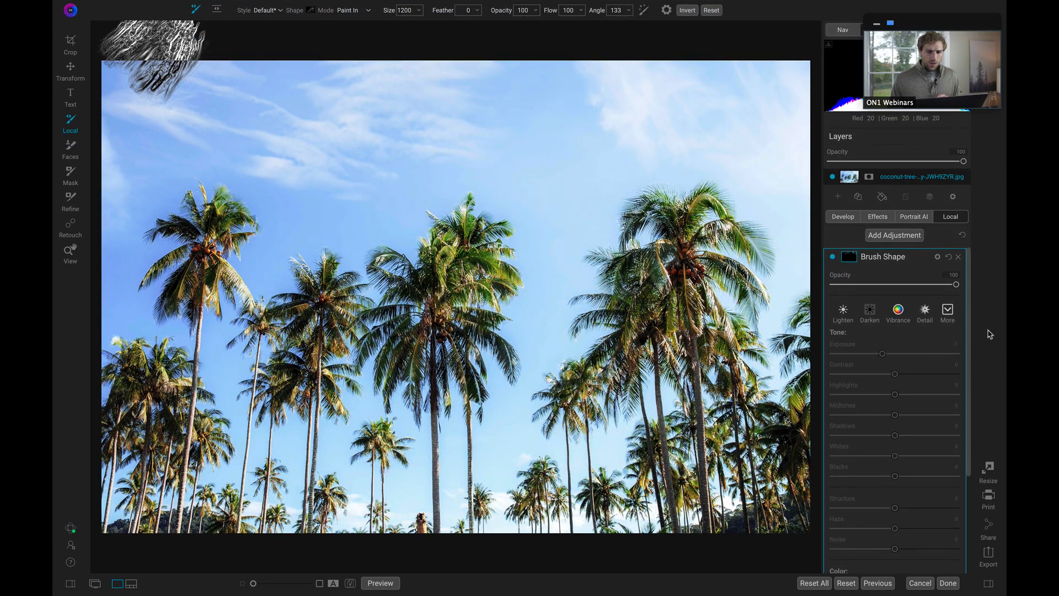
pyautogui.moveTo(944, 21); pyautogui.dragTo(760, 20)
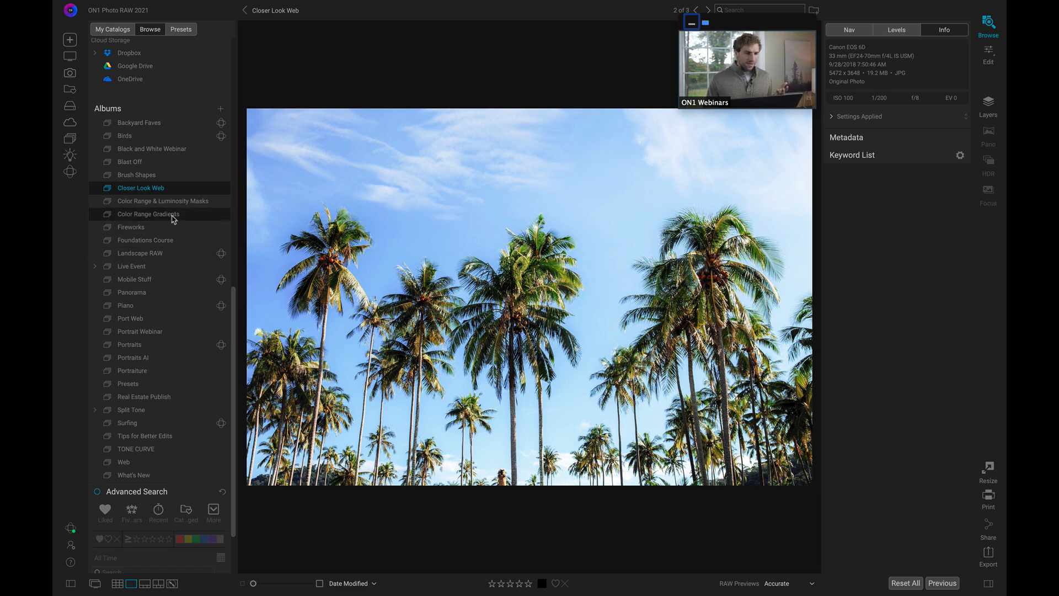
# Open the portrait beautiful-lady-ASCSYT9.jpg from the Closer Look Web album for editing.
pyautogui.click(175, 191)
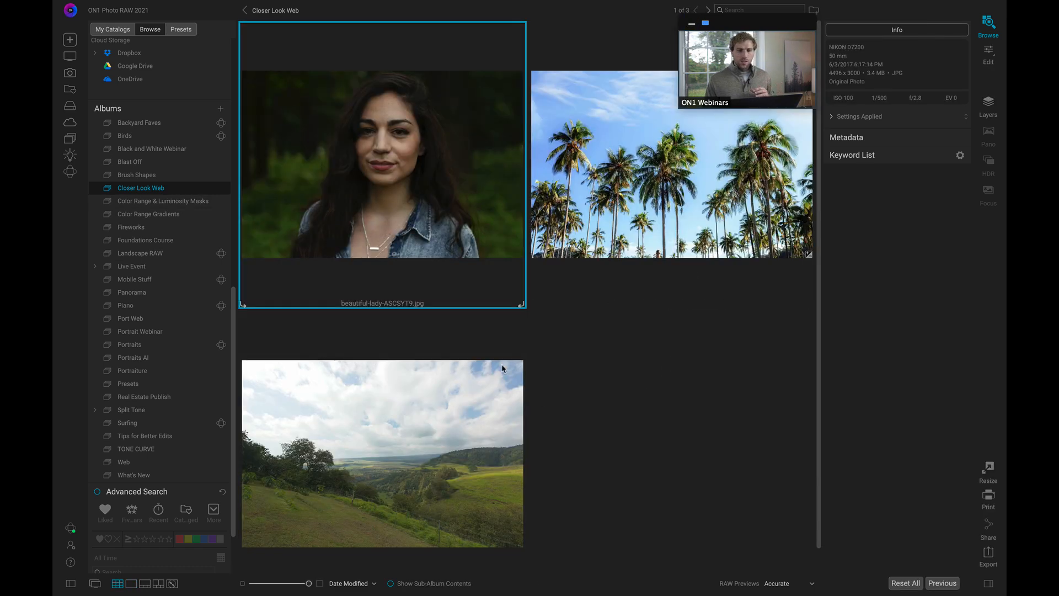
pyautogui.doubleClick(373, 220)
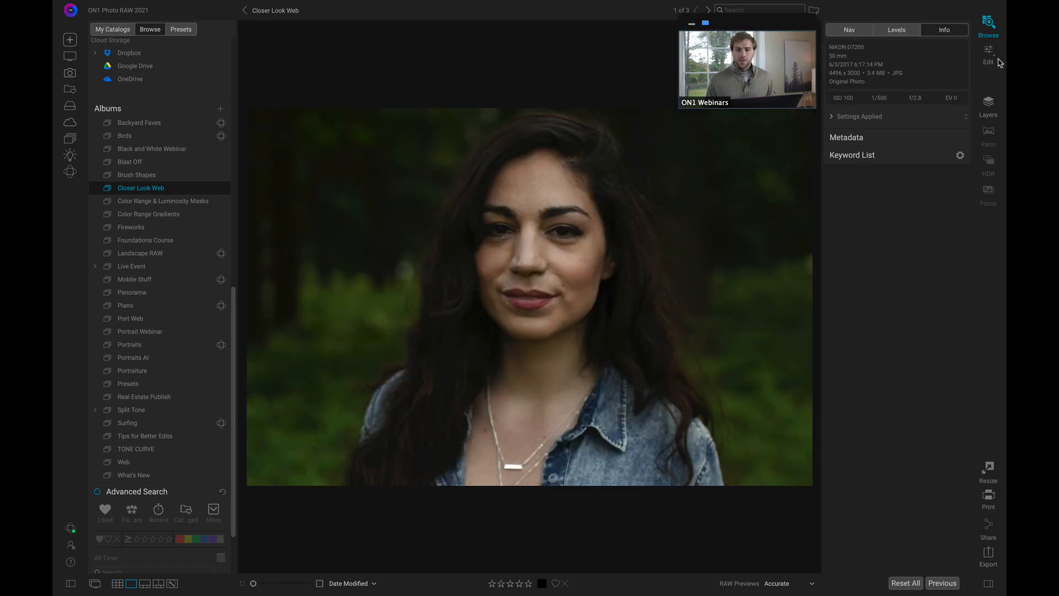
pyautogui.click(989, 56)
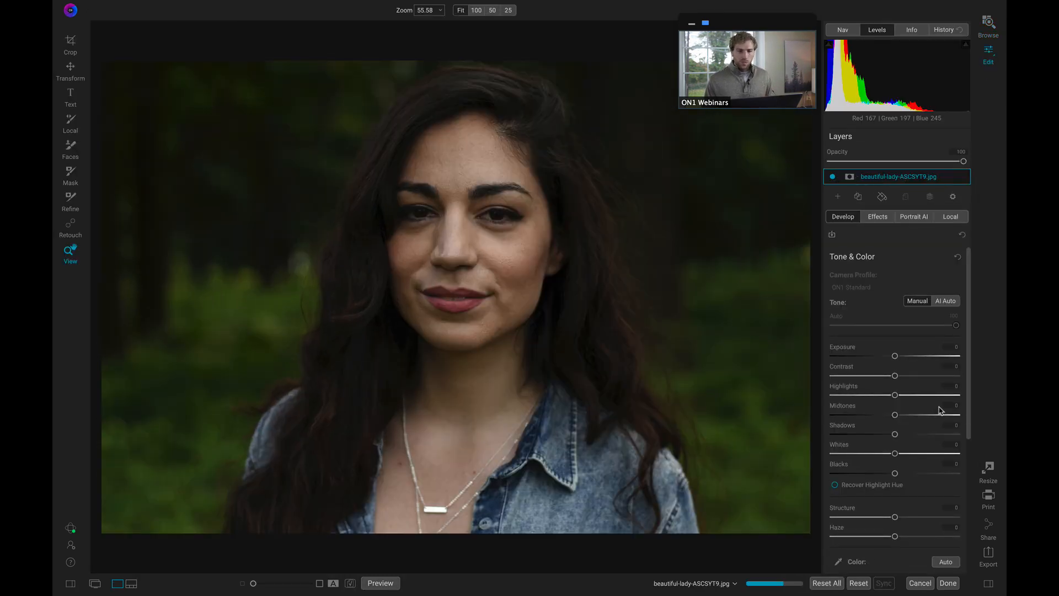
# Apply AI Auto tone to the portrait and cool its color temperature to -24.
pyautogui.click(947, 301)
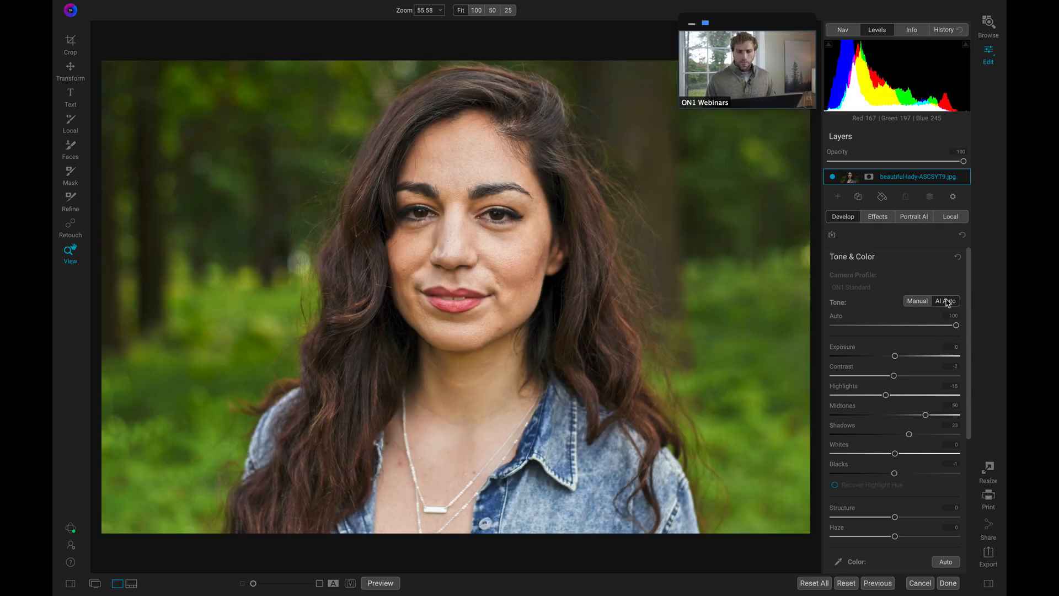
pyautogui.scroll(-3, 947, 301)
pyautogui.moveTo(895, 442); pyautogui.dragTo(874, 451)
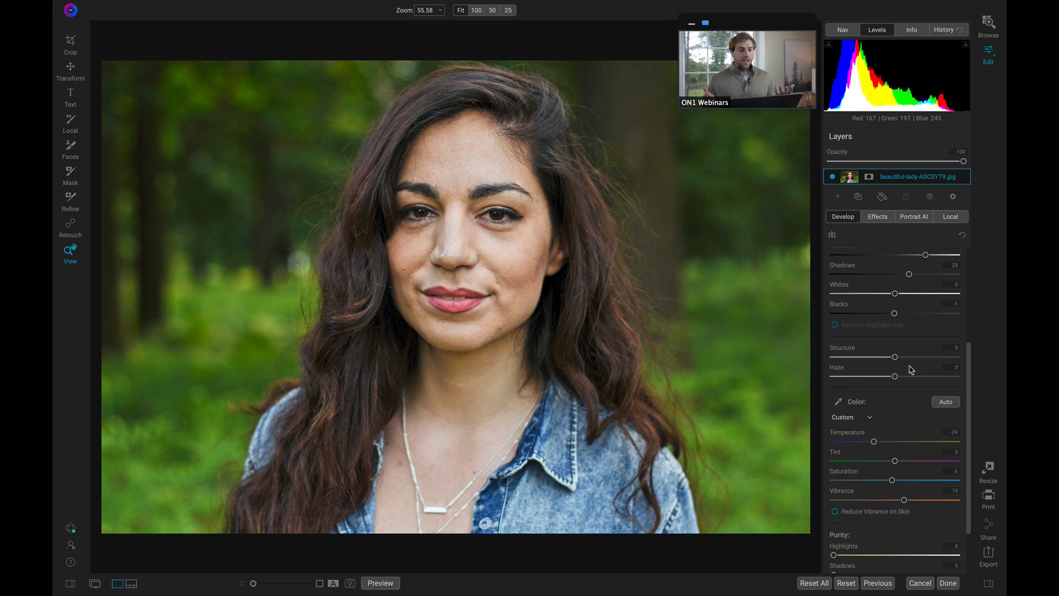
# Apply Portrait AI to the woman's face and inspect the face mask it uses.
pyautogui.click(914, 217)
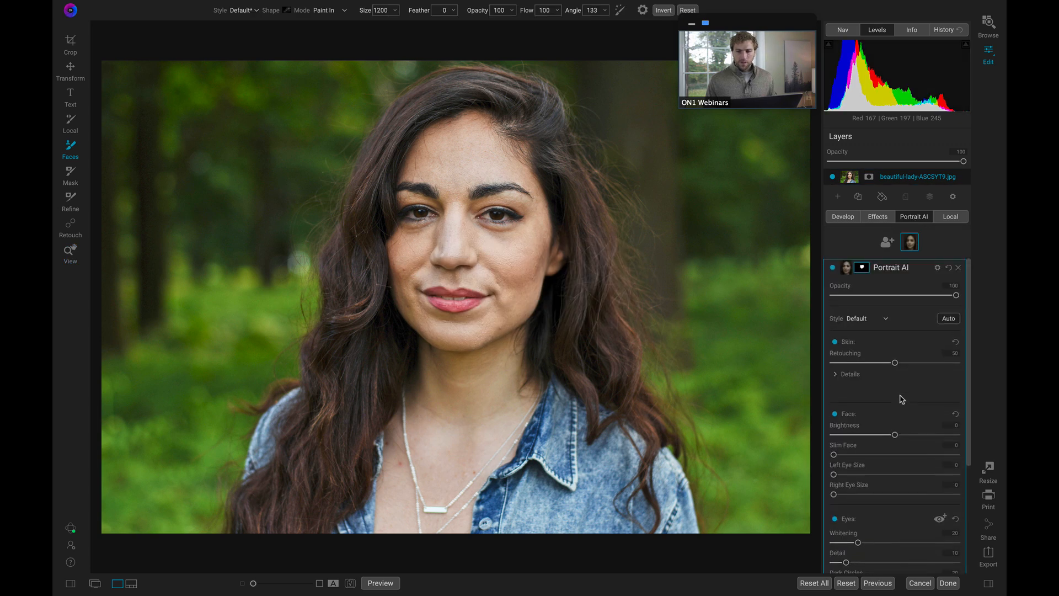
pyautogui.click(863, 270)
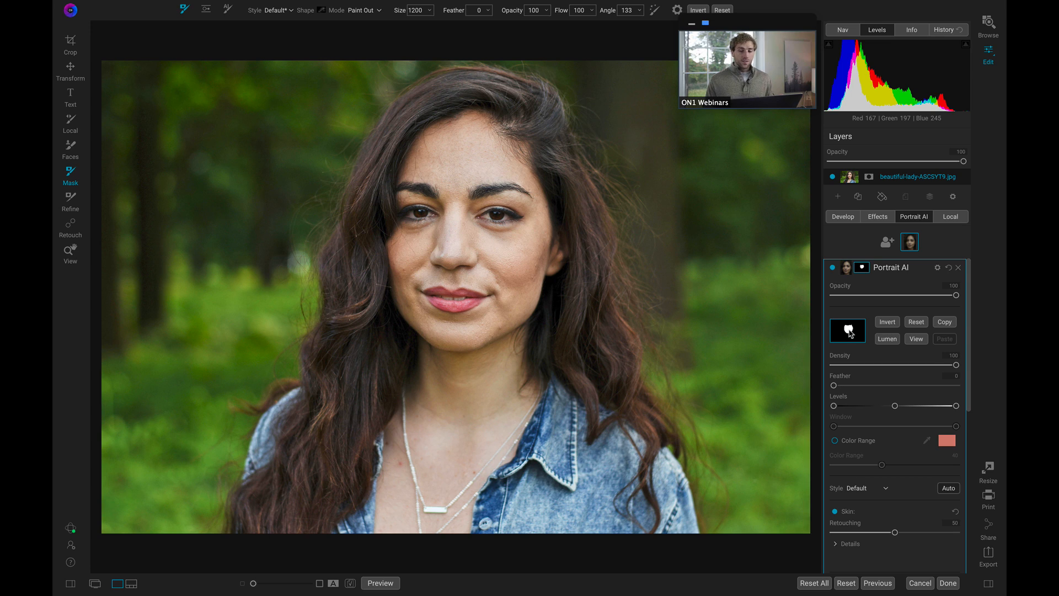
pyautogui.scroll(-3, 918, 337)
pyautogui.scroll(3, 917, 342)
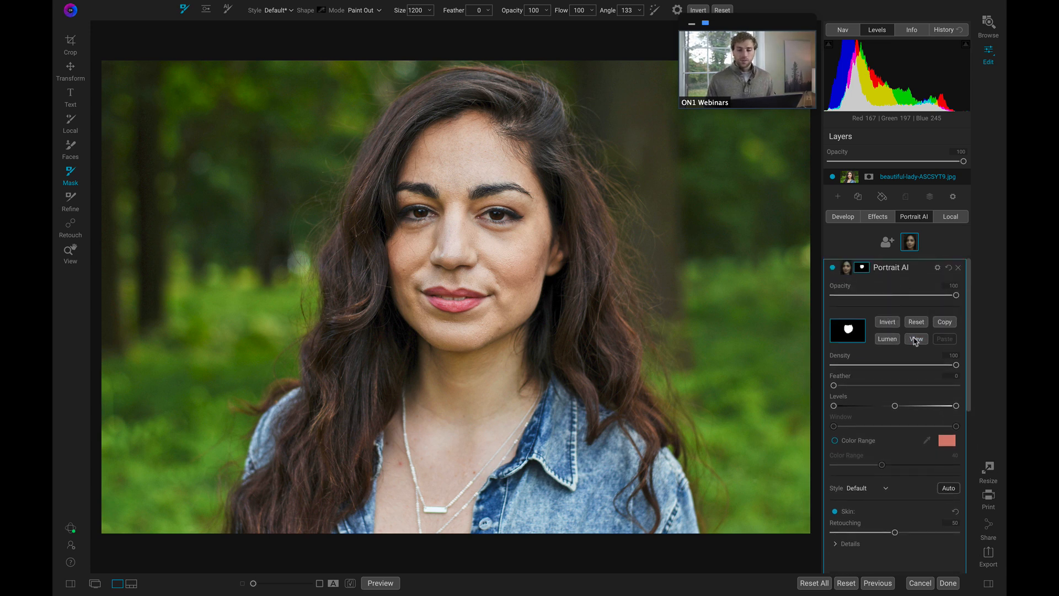
pyautogui.click(862, 267)
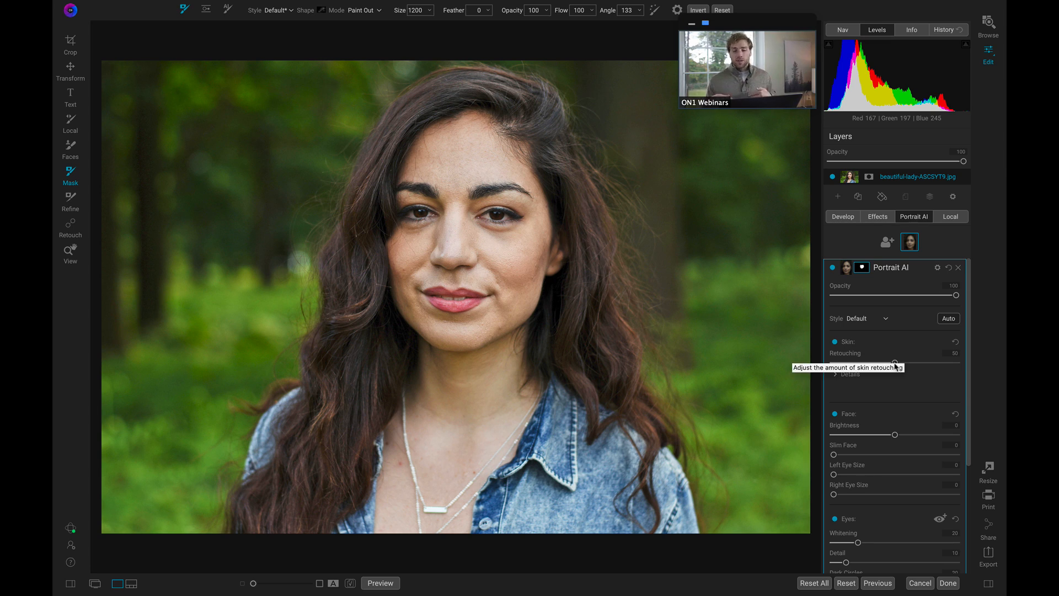
# Expand the skin retouching details, set Retouching to 100, and view the face at 100% zoom.
pyautogui.click(838, 375)
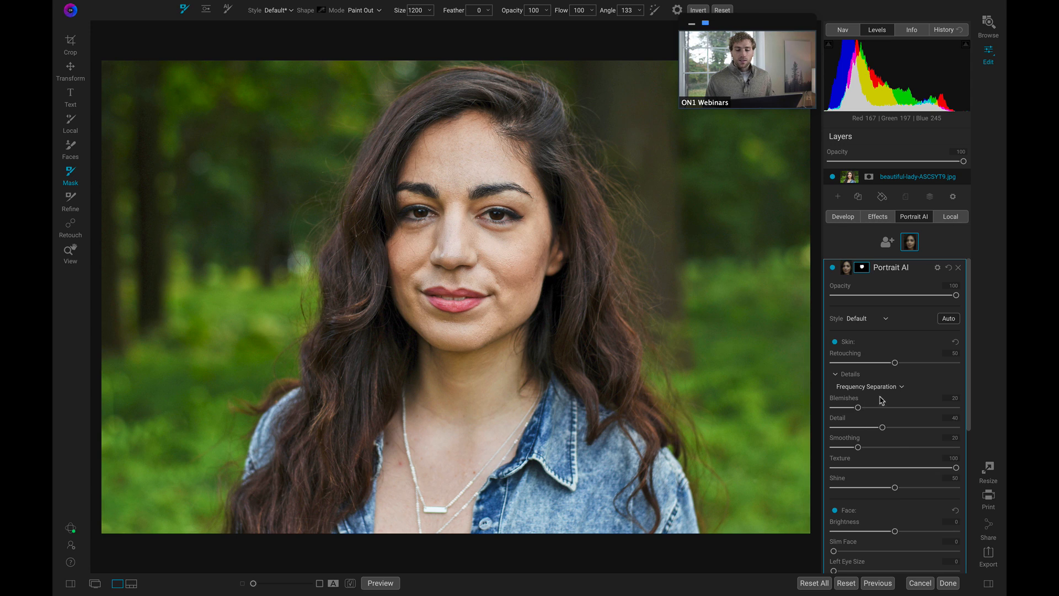
pyautogui.moveTo(896, 365)
pyautogui.mouseDown()
pyautogui.moveTo(999, 356)
pyautogui.moveTo(802, 389)
pyautogui.moveTo(969, 366)
pyautogui.mouseUp()
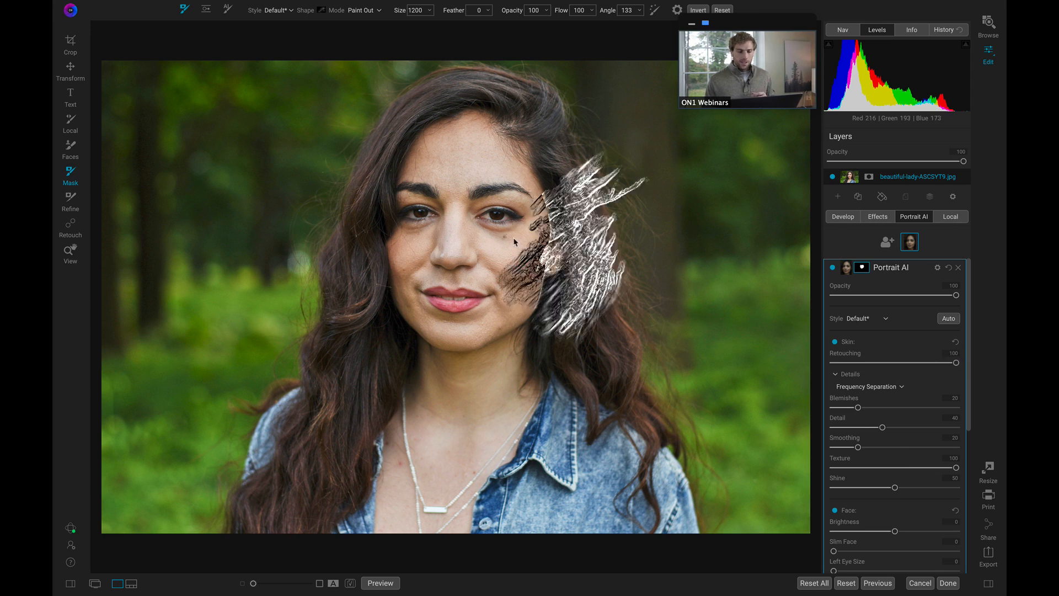
pyautogui.press('z')
pyautogui.click(467, 216)
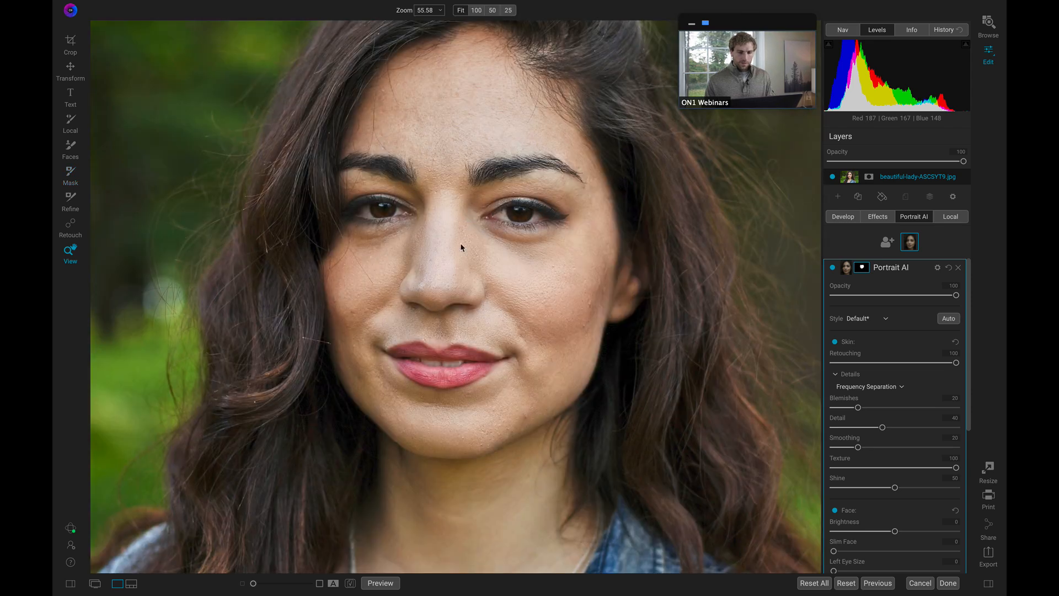
pyautogui.click(452, 264)
# Compare the skin's appearance by lowering Retouching and returning it to 100.
pyautogui.moveTo(957, 364); pyautogui.dragTo(851, 375)
pyautogui.moveTo(925, 365)
pyautogui.mouseDown()
pyautogui.moveTo(1008, 357)
pyautogui.moveTo(849, 373)
pyautogui.moveTo(1007, 358)
pyautogui.mouseUp()
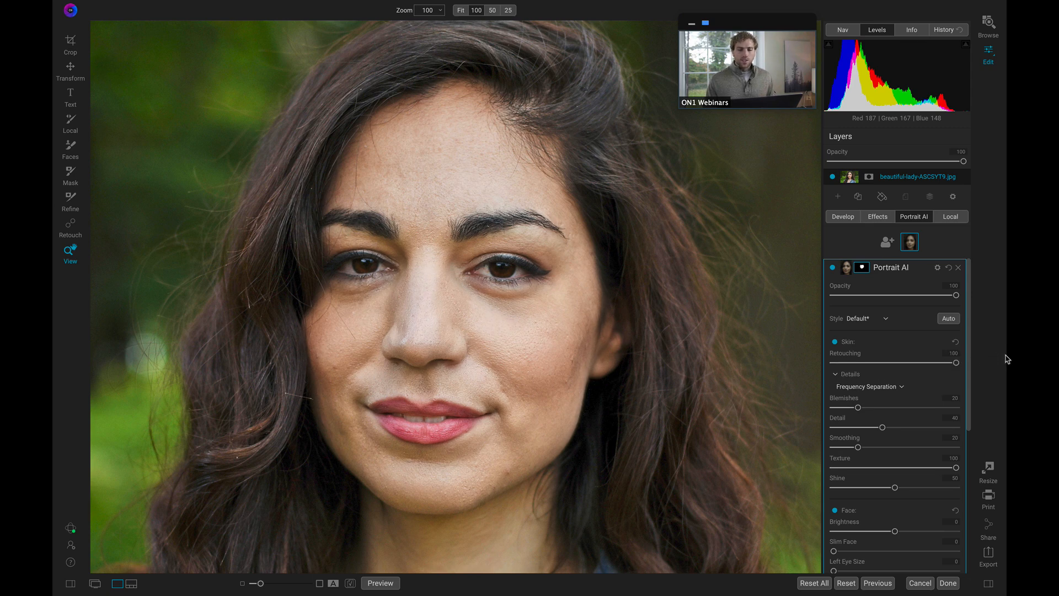
pyautogui.click(835, 375)
pyautogui.click(835, 374)
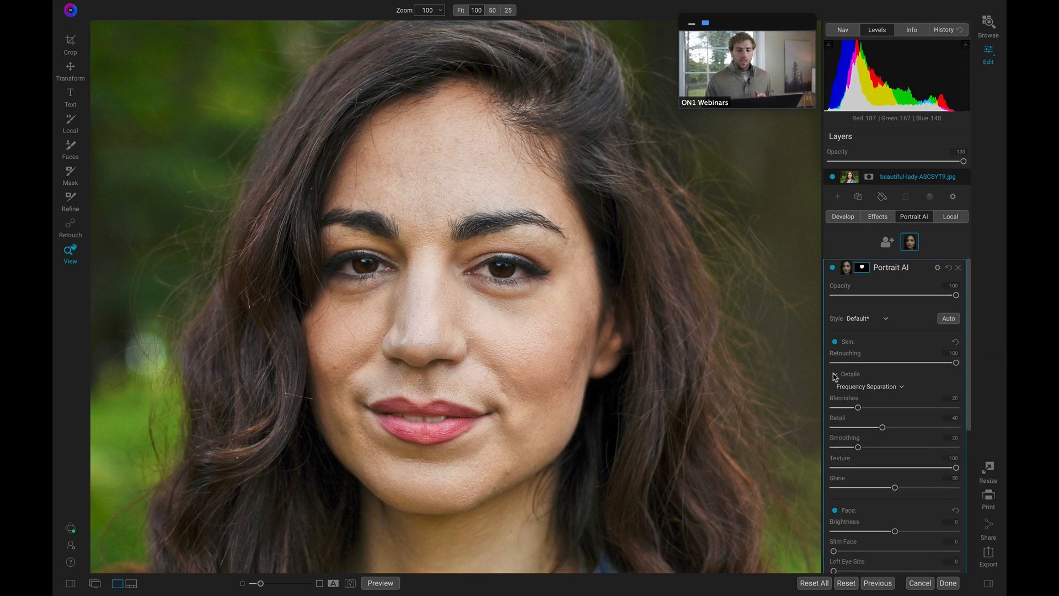
# Check the available skin retouching methods and keep Frequency Separation selected.
pyautogui.scroll(-1, 944, 395)
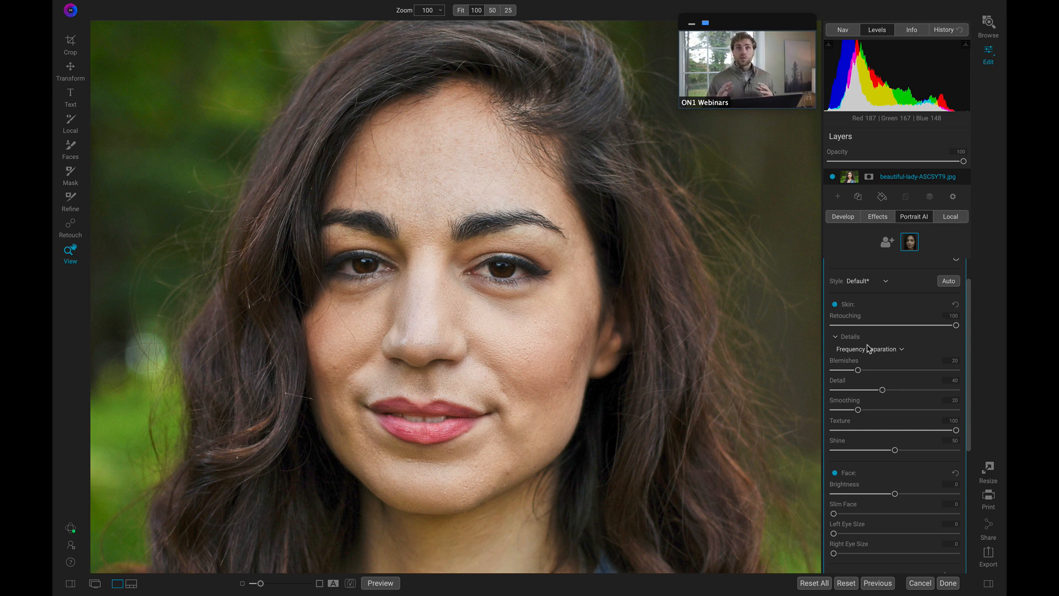
pyautogui.click(893, 349)
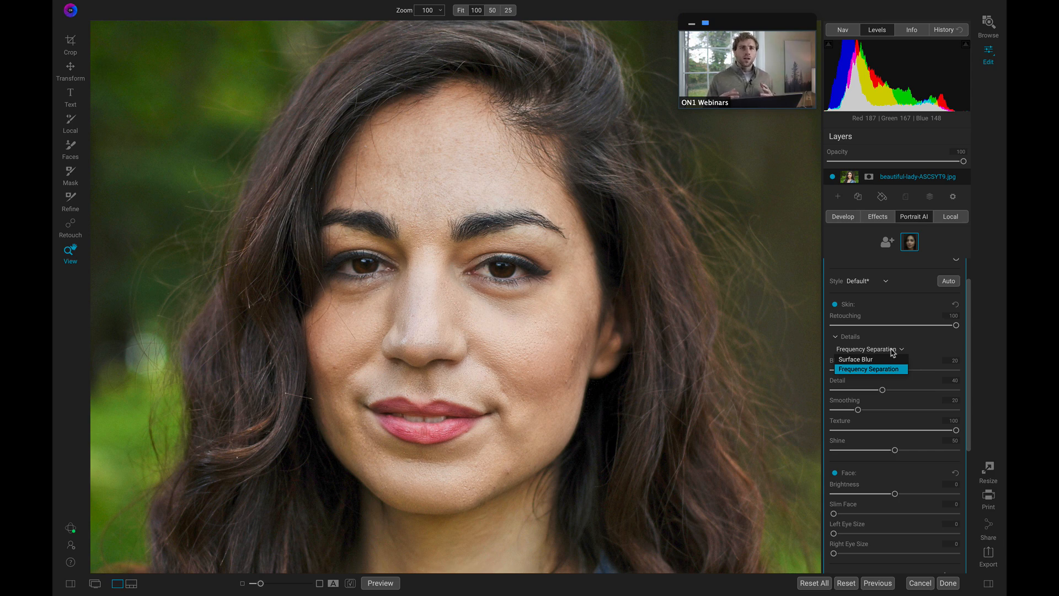
pyautogui.click(870, 370)
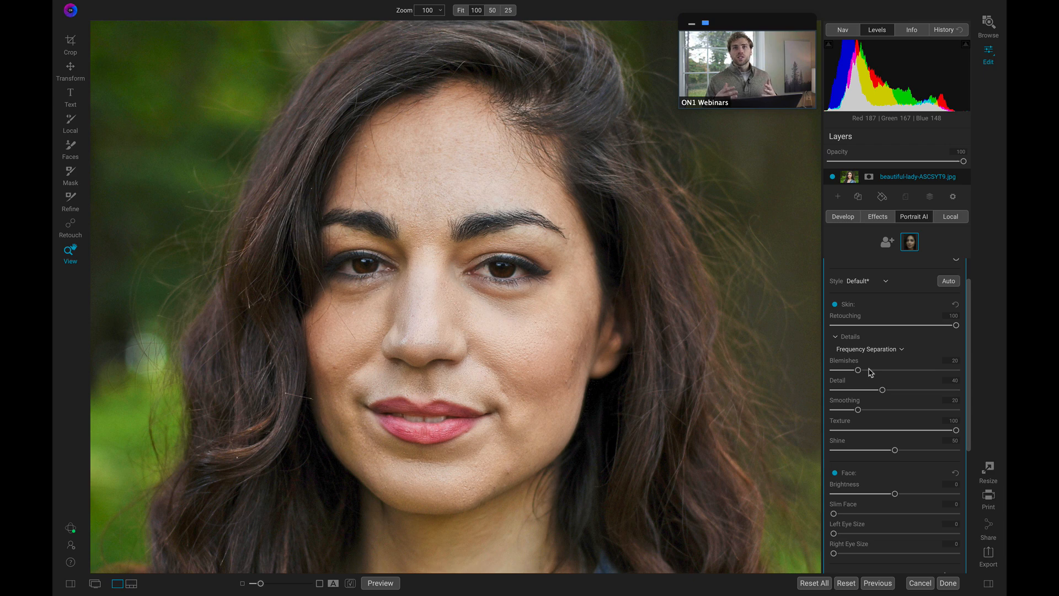
# Refine the skin retouching to Blemishes 56, Detail 15 and Smoothing 40, comparing the face with the skin adjustments off and on.
pyautogui.scroll(-1, 869, 371)
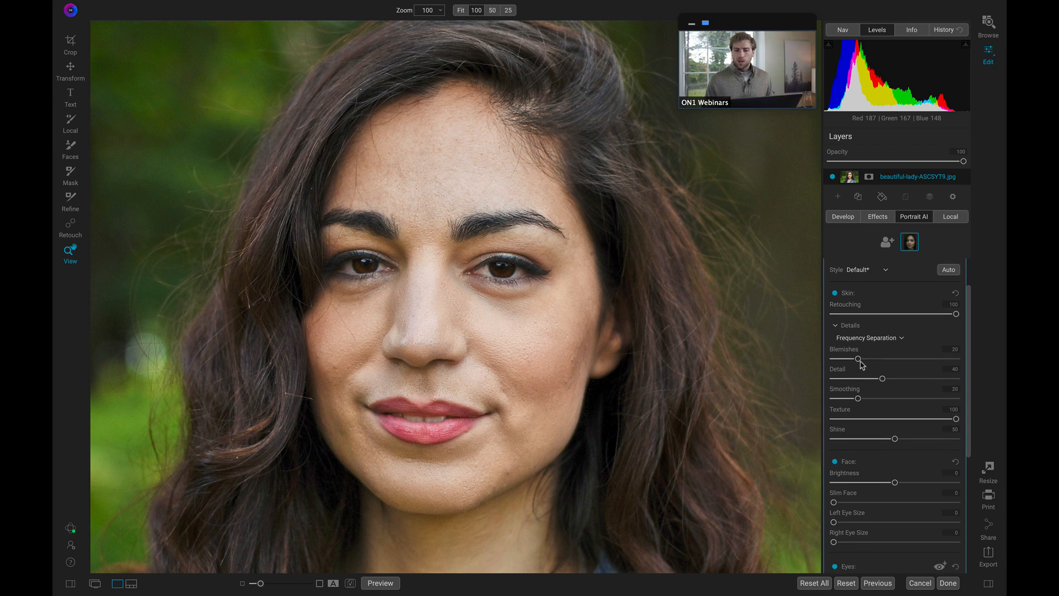
pyautogui.moveTo(859, 360)
pyautogui.mouseDown()
pyautogui.moveTo(936, 351)
pyautogui.moveTo(883, 361)
pyautogui.moveTo(869, 386)
pyautogui.mouseUp()
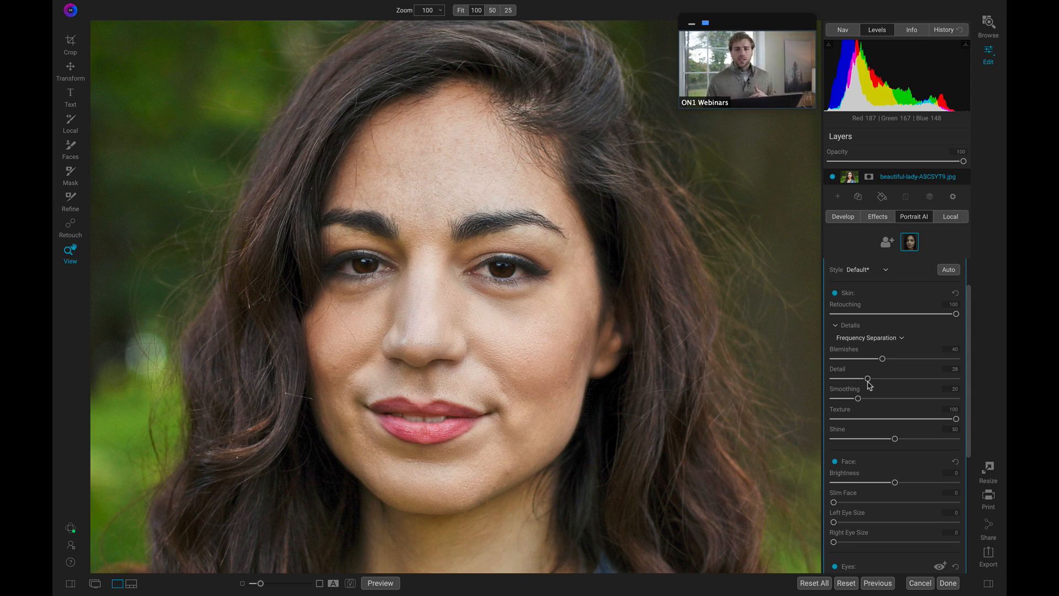
pyautogui.scroll(2, 866, 383)
pyautogui.scroll(2, 850, 373)
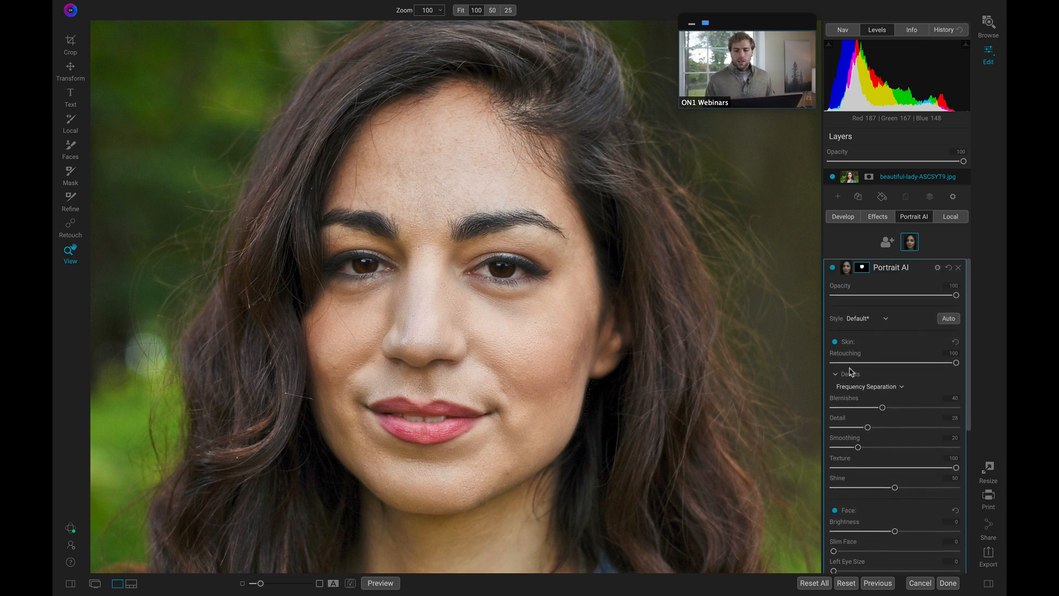
pyautogui.click(835, 343)
pyautogui.click(835, 343)
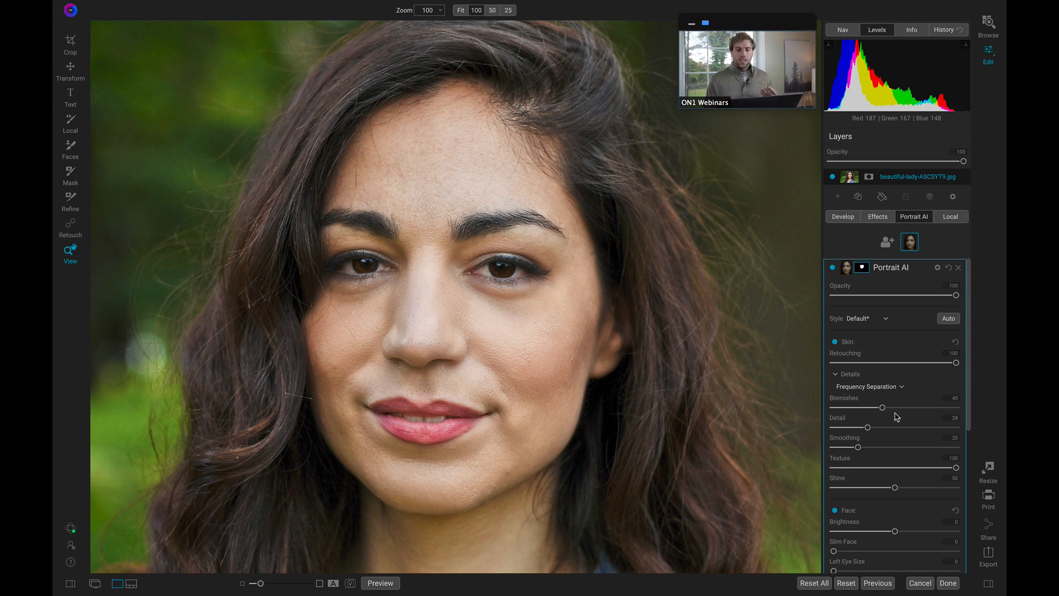
pyautogui.moveTo(894, 407); pyautogui.dragTo(885, 452)
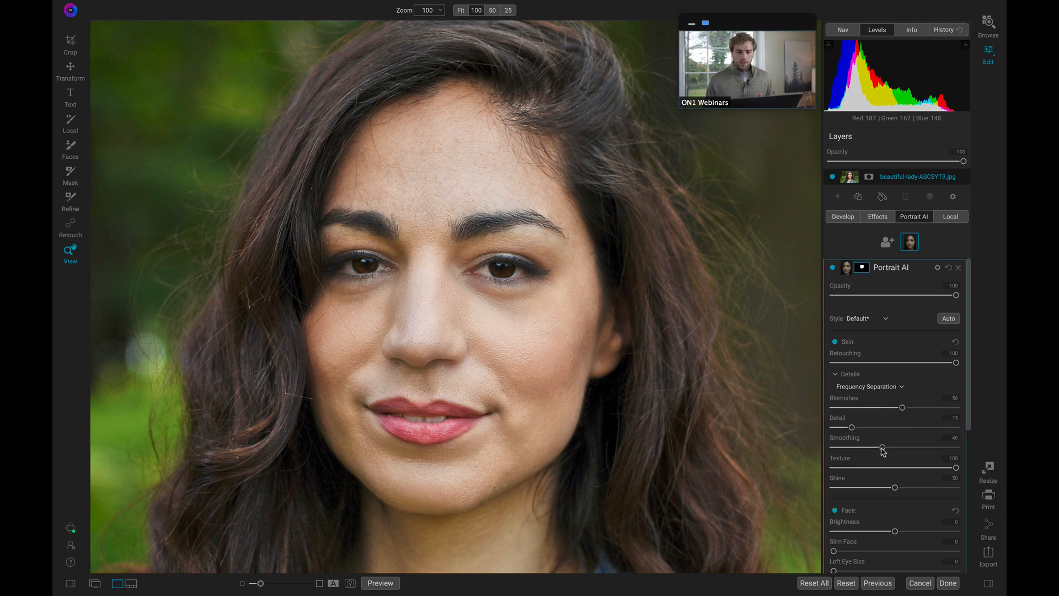
pyautogui.click(834, 343)
pyautogui.click(834, 343)
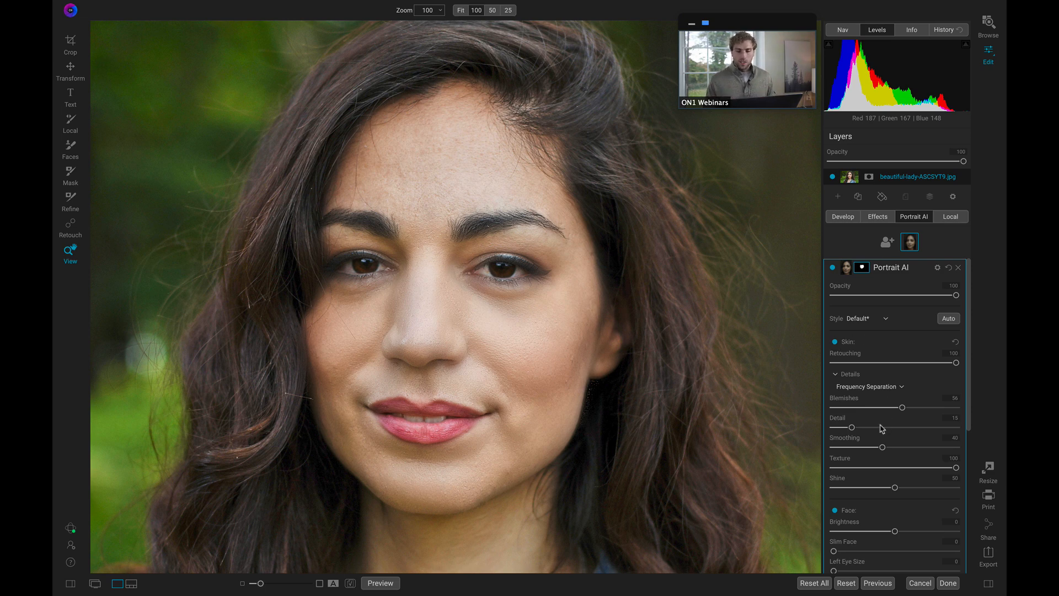
# Enhance the eyes with Whitening 82, Detail 38, Dark Circles 63 and Brow Enhance 25.
pyautogui.scroll(-5, 882, 429)
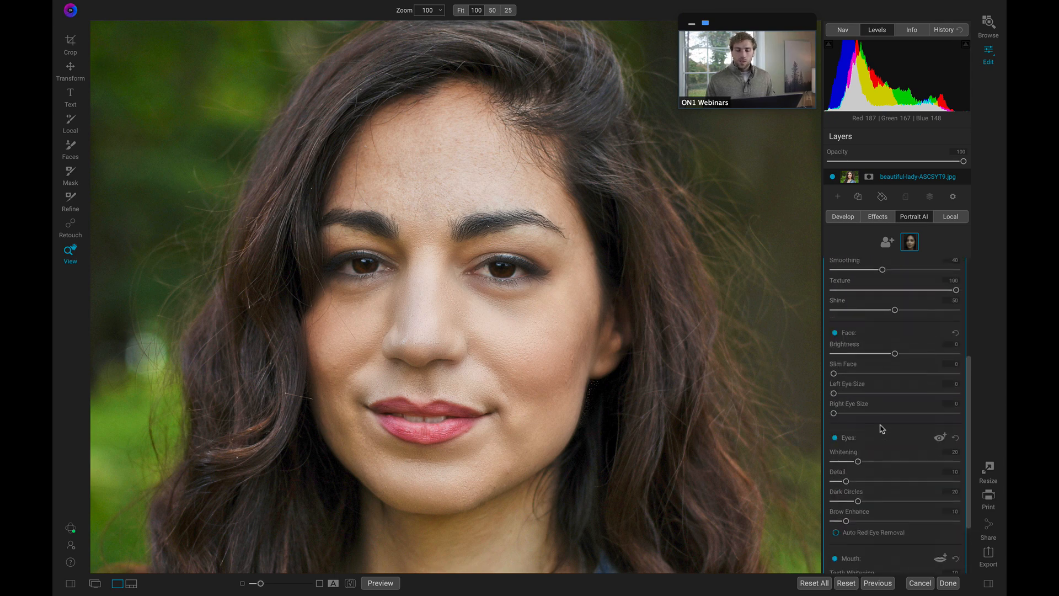
pyautogui.scroll(-2, 863, 386)
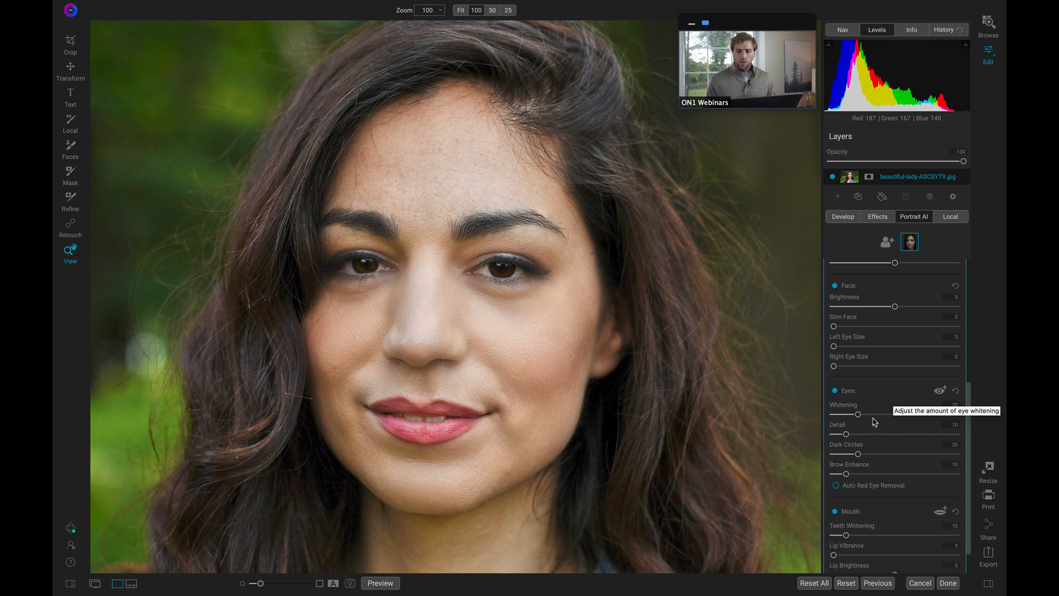
pyautogui.moveTo(858, 415); pyautogui.dragTo(933, 426)
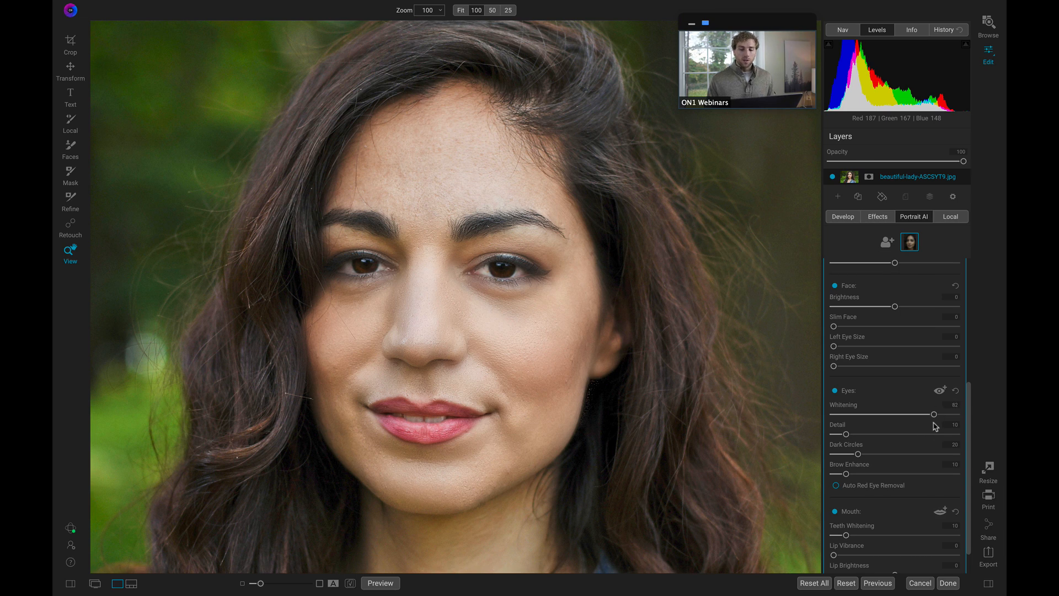
pyautogui.moveTo(847, 436); pyautogui.dragTo(881, 436)
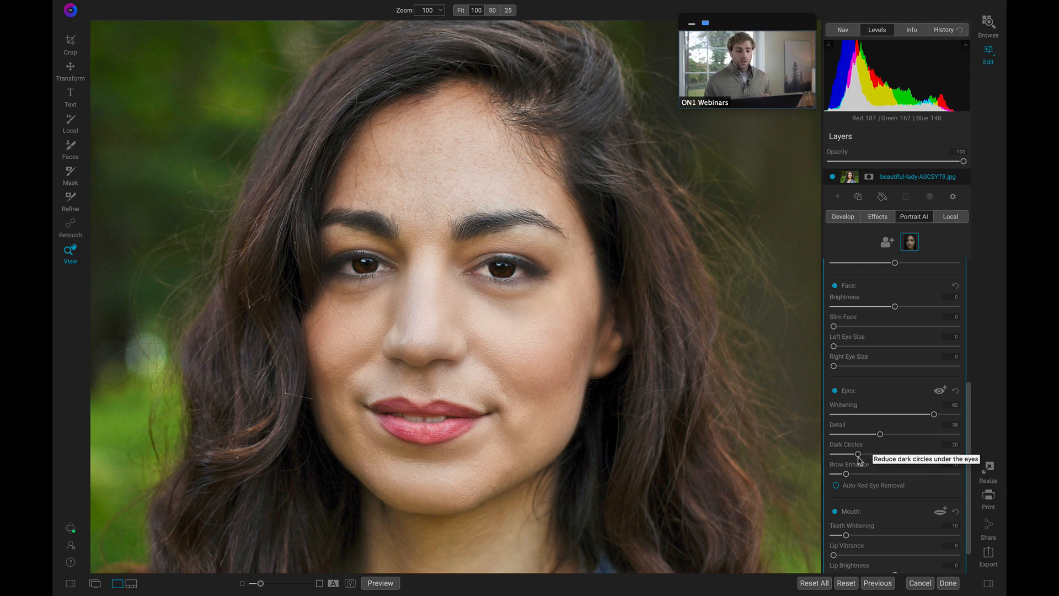
pyautogui.moveTo(859, 456); pyautogui.dragTo(910, 460)
pyautogui.moveTo(848, 474)
pyautogui.mouseDown()
pyautogui.moveTo(889, 473)
pyautogui.moveTo(865, 475)
pyautogui.mouseUp()
# Set the mouth's Teeth Whitening to 13 and Lip Vibrance to 52, and compare the face with Portrait AI off and on.
pyautogui.scroll(-1, 878, 406)
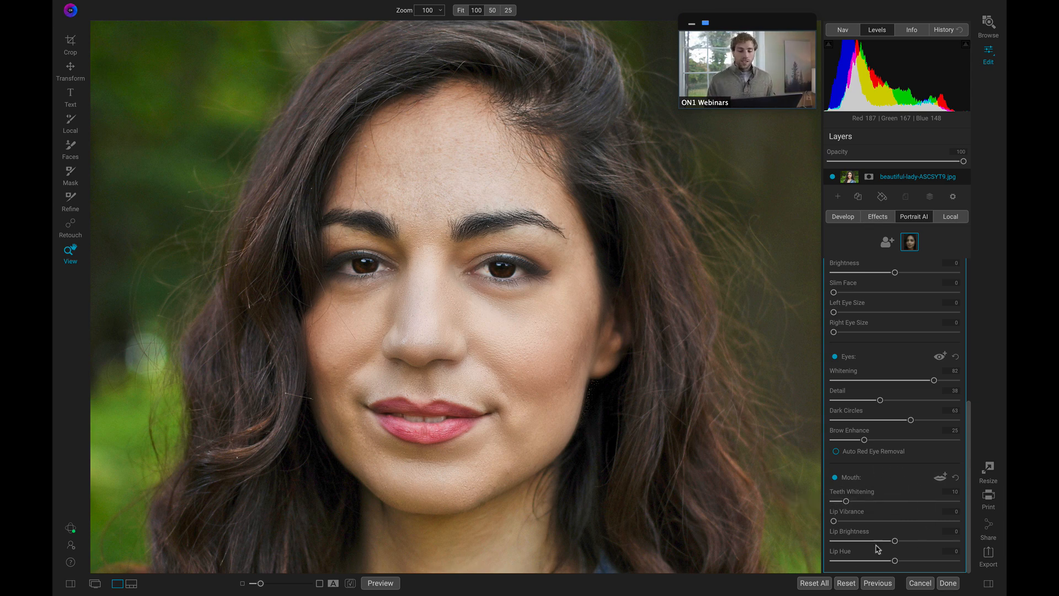
pyautogui.moveTo(848, 503); pyautogui.dragTo(897, 522)
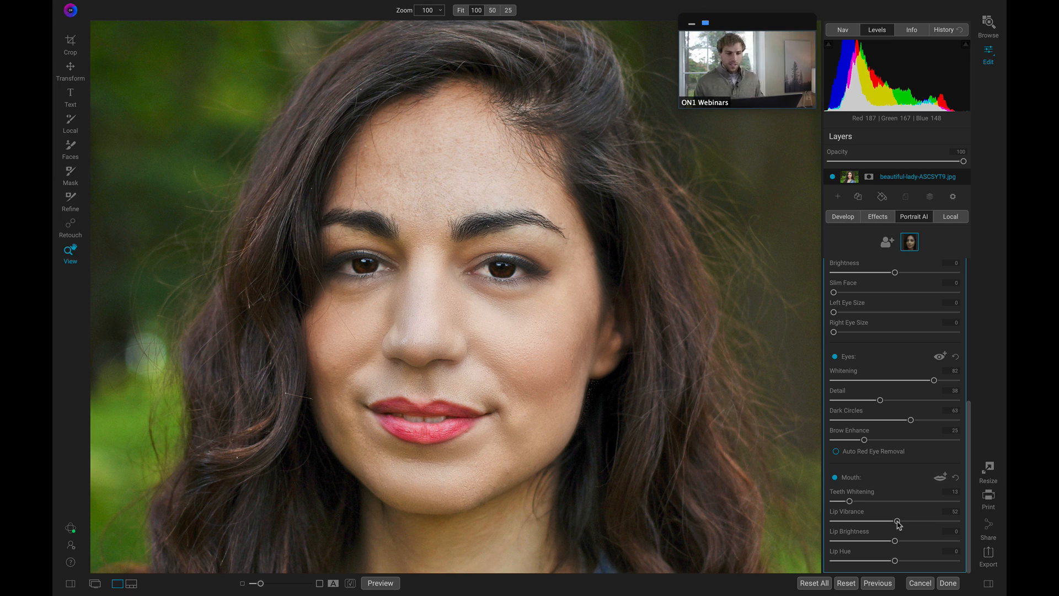
pyautogui.scroll(5, 899, 524)
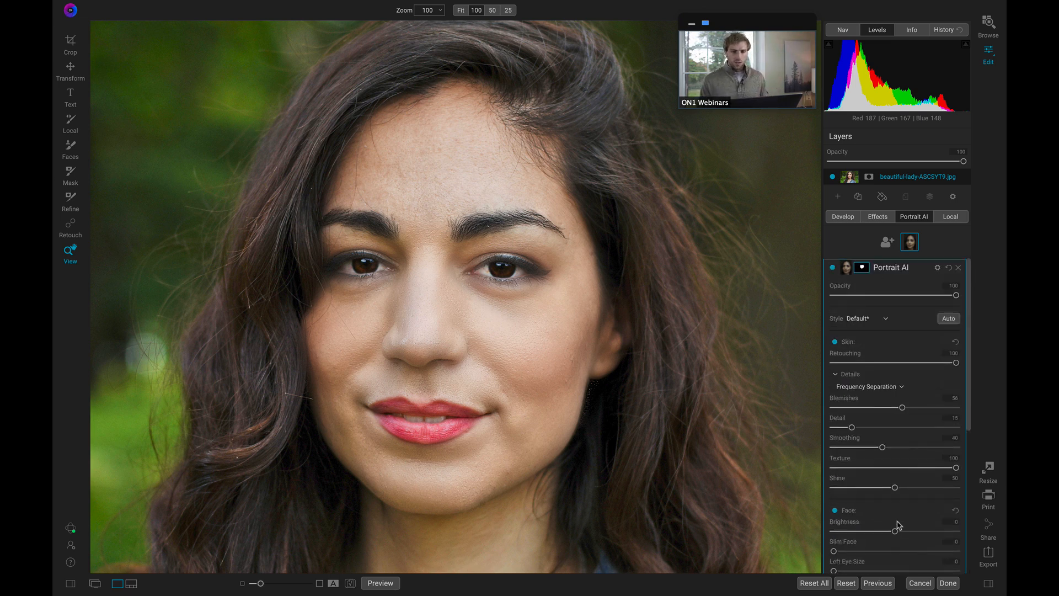
pyautogui.click(833, 268)
pyautogui.click(833, 268)
pyautogui.click(833, 268)
pyautogui.click(833, 268)
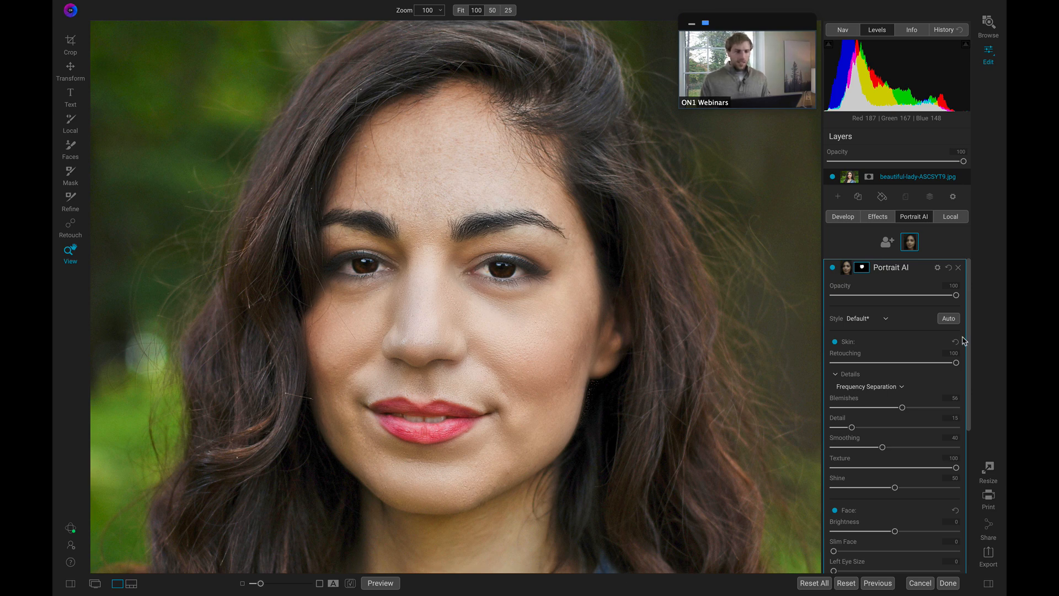
# Compare the whole edited portrait with the original photo.
pyautogui.press('\\')
pyautogui.press('\\')
pyautogui.press('\\')
pyautogui.press('\\')
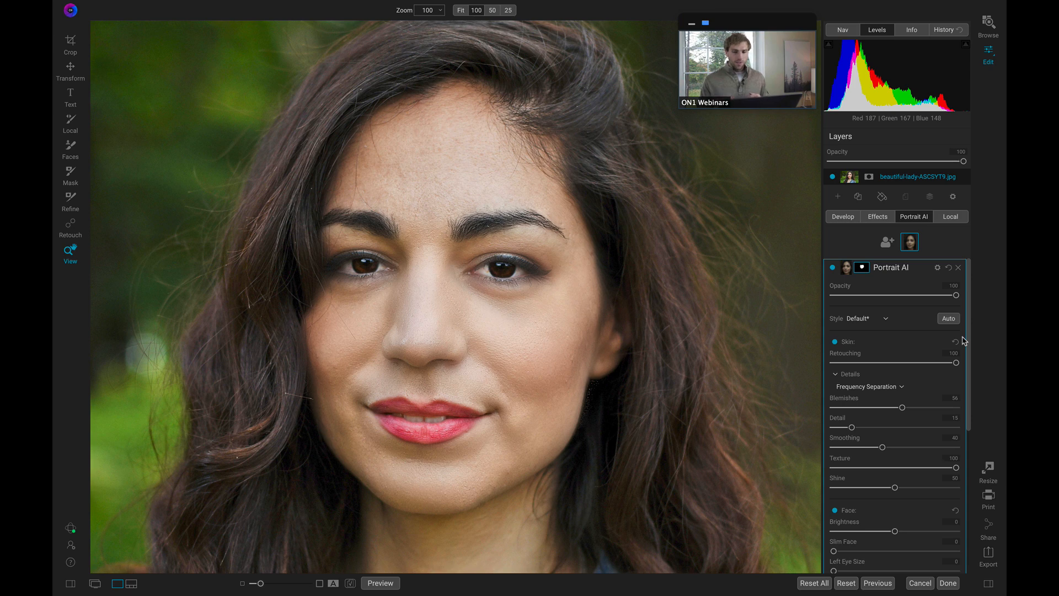
# Activate the Faces brush in Paint In mode and choose the round brush shape.
pyautogui.click(436, 197)
pyautogui.click(463, 177)
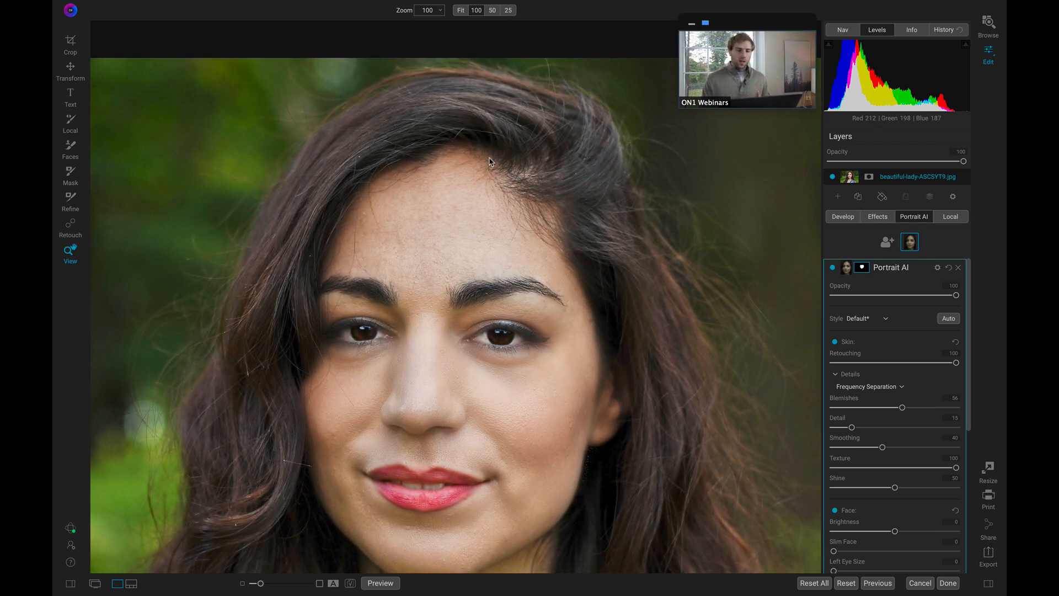
pyautogui.click(70, 146)
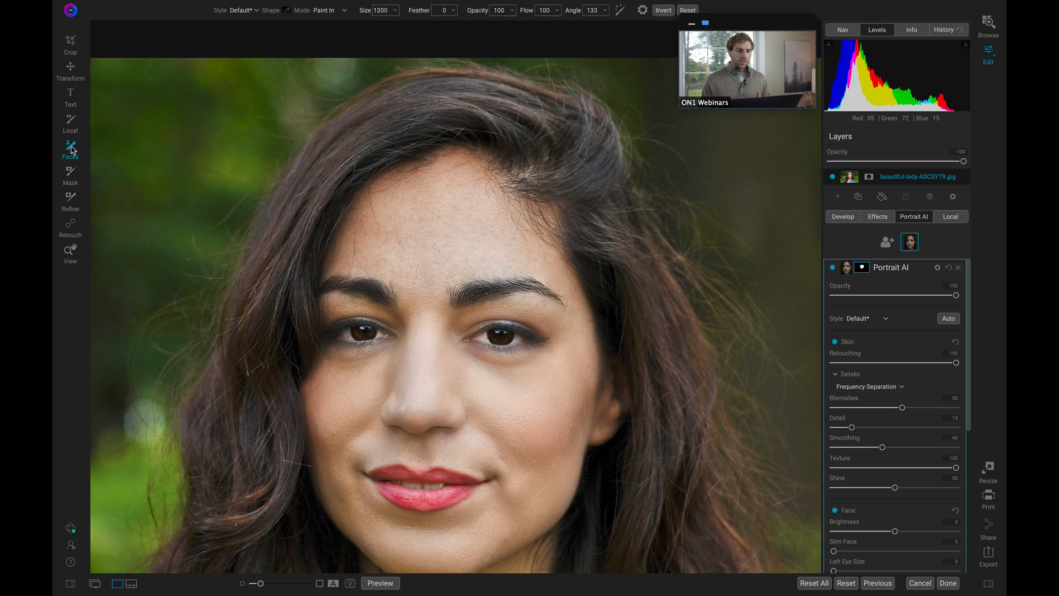
pyautogui.click(288, 10)
pyautogui.scroll(5, 326, 58)
pyautogui.click(301, 35)
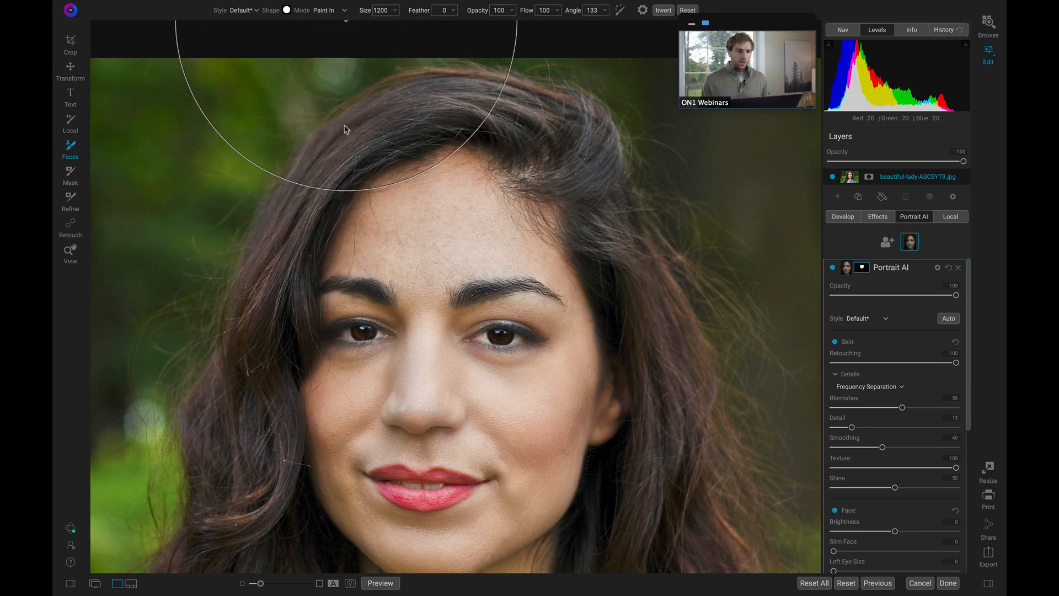
pyautogui.click(286, 10)
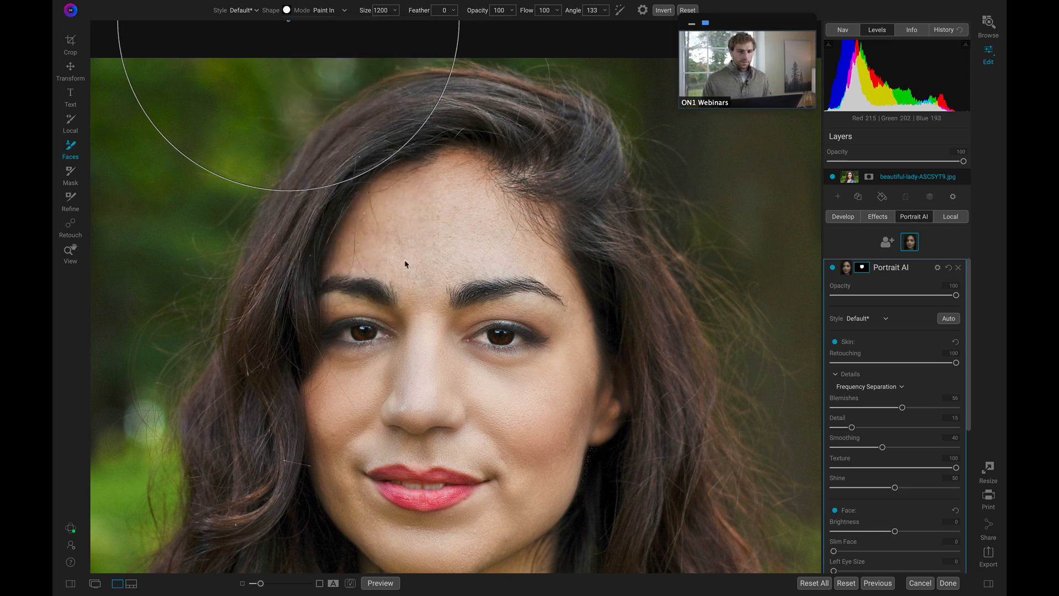
# Reduce the brush size to 300 and paint the Portrait AI retouching onto the forehead.
pyautogui.press('[')
pyautogui.press('[')
pyautogui.press('[')
pyautogui.press('[')
pyautogui.press('[')
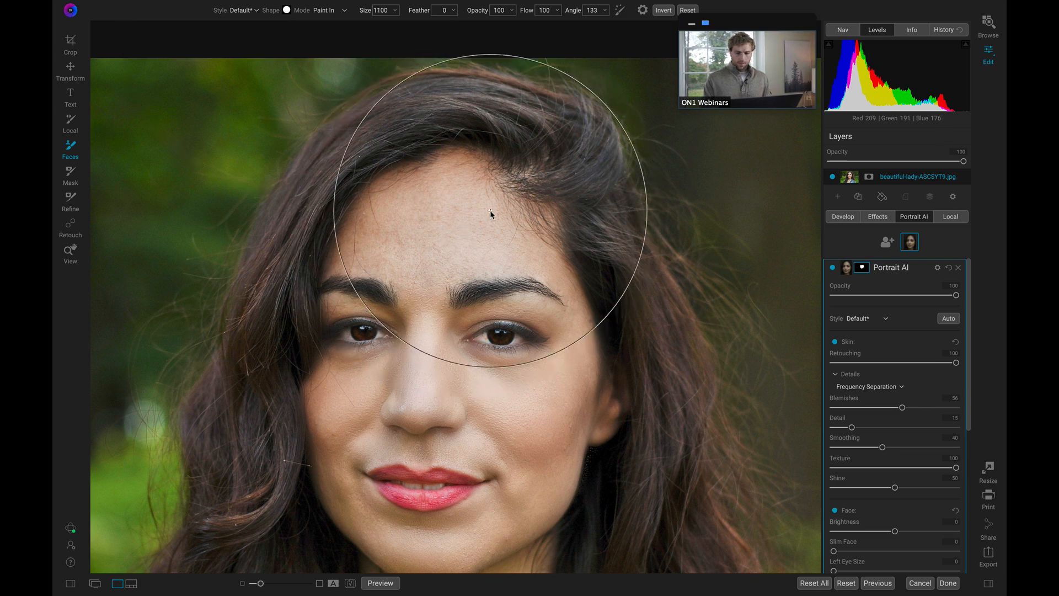
pyautogui.press('[')
pyautogui.press('[')
pyautogui.press('[')
pyautogui.press('[')
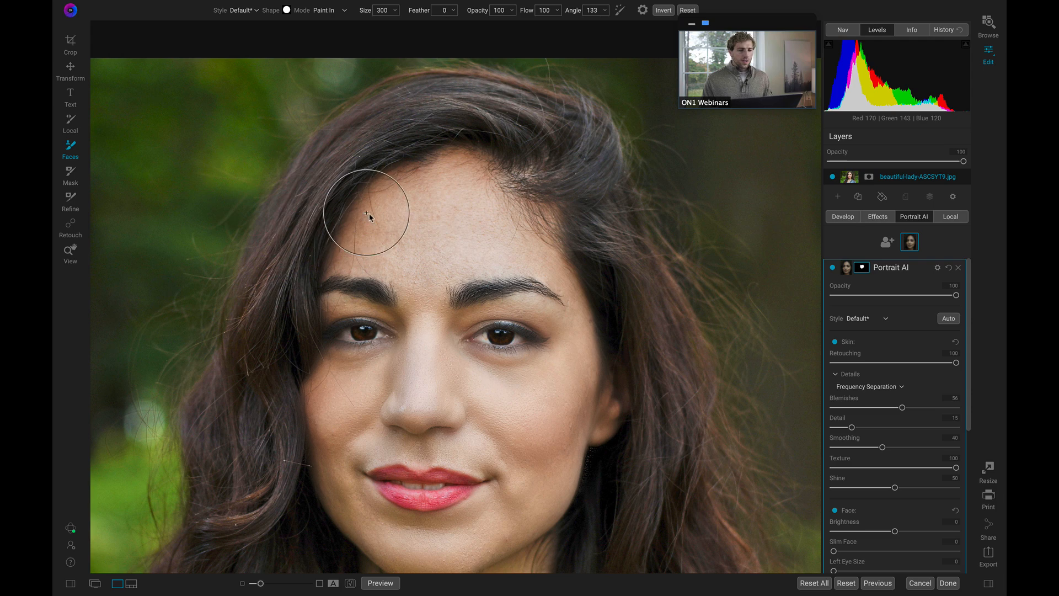
pyautogui.moveTo(420, 260)
pyautogui.mouseDown()
pyautogui.moveTo(391, 230)
pyautogui.moveTo(438, 194)
pyautogui.moveTo(470, 203)
pyautogui.moveTo(446, 248)
pyautogui.moveTo(500, 242)
pyautogui.moveTo(557, 254)
pyautogui.mouseUp()
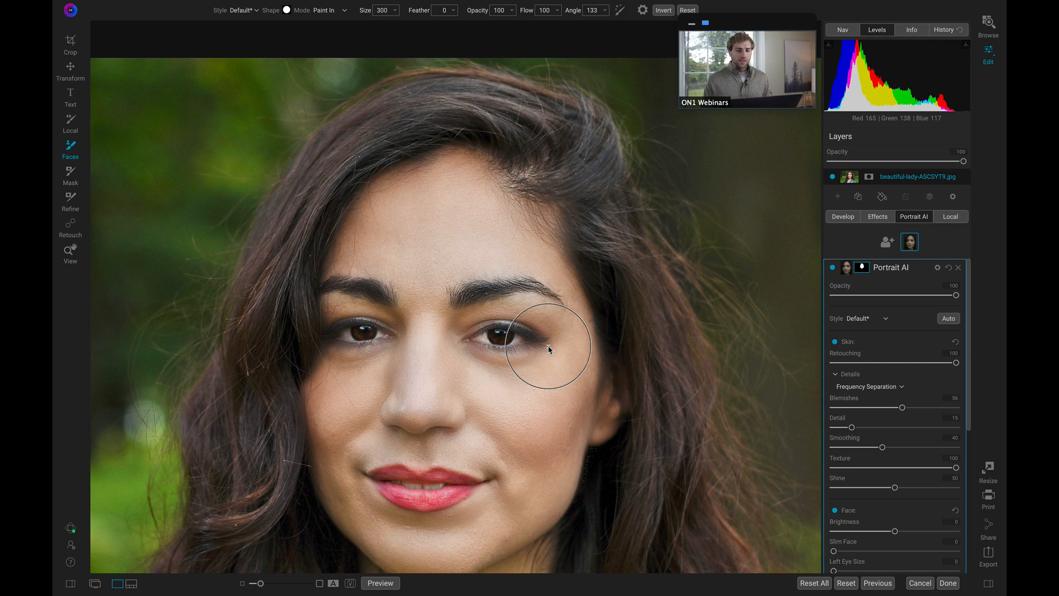
# Add a LUTs filter using the Black and White category's Platinum LUT, and compare the fitted portrait with the original.
pyautogui.press('z')
pyautogui.hotkey('ctrl', '0')
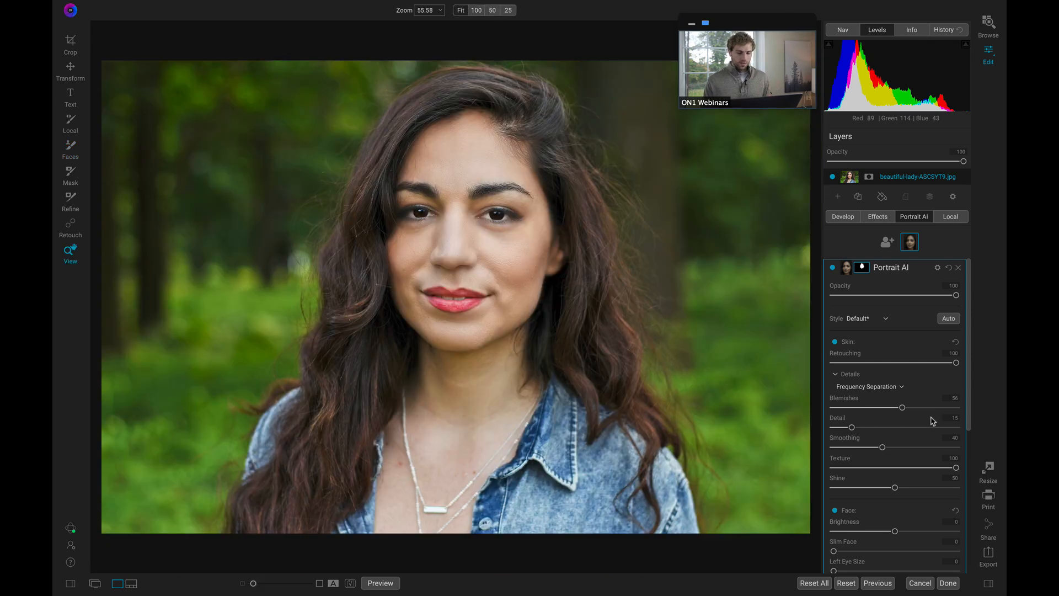
pyautogui.click(878, 218)
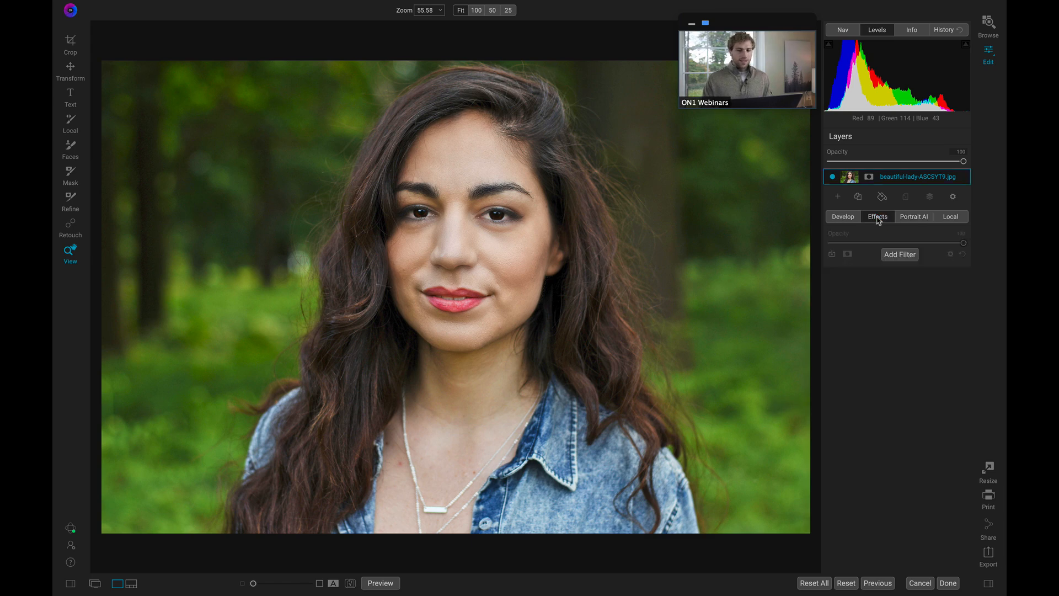
pyautogui.click(900, 255)
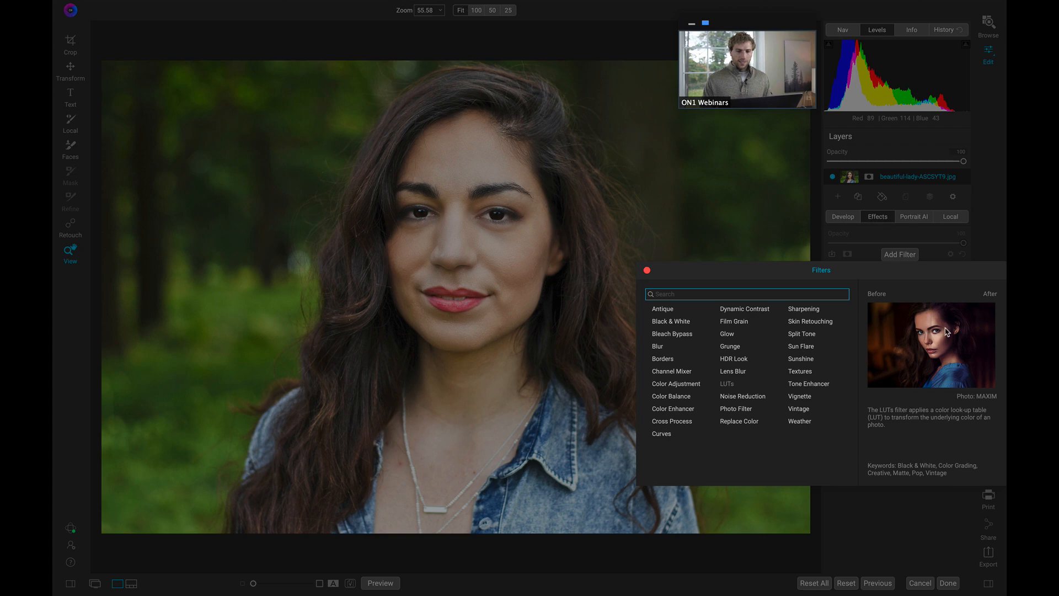
pyautogui.click(736, 382)
pyautogui.click(953, 332)
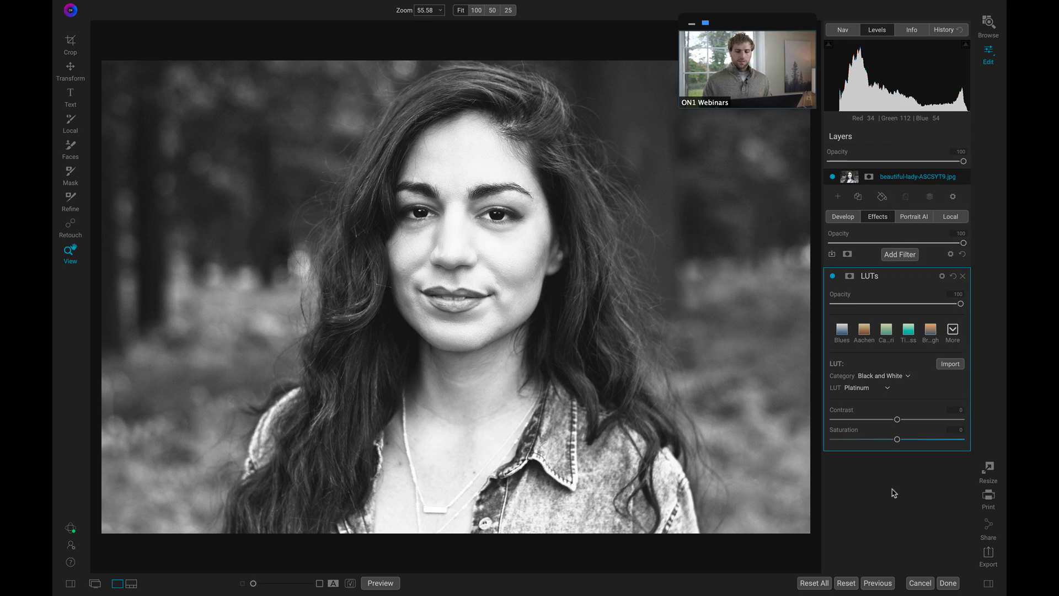
pyautogui.press('\\')
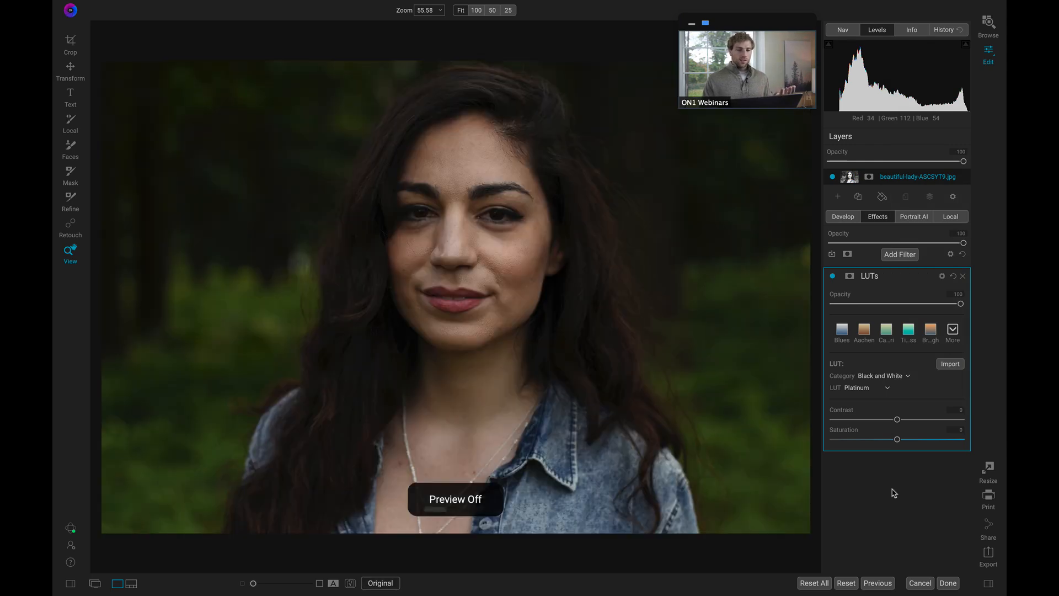
pyautogui.press('\\')
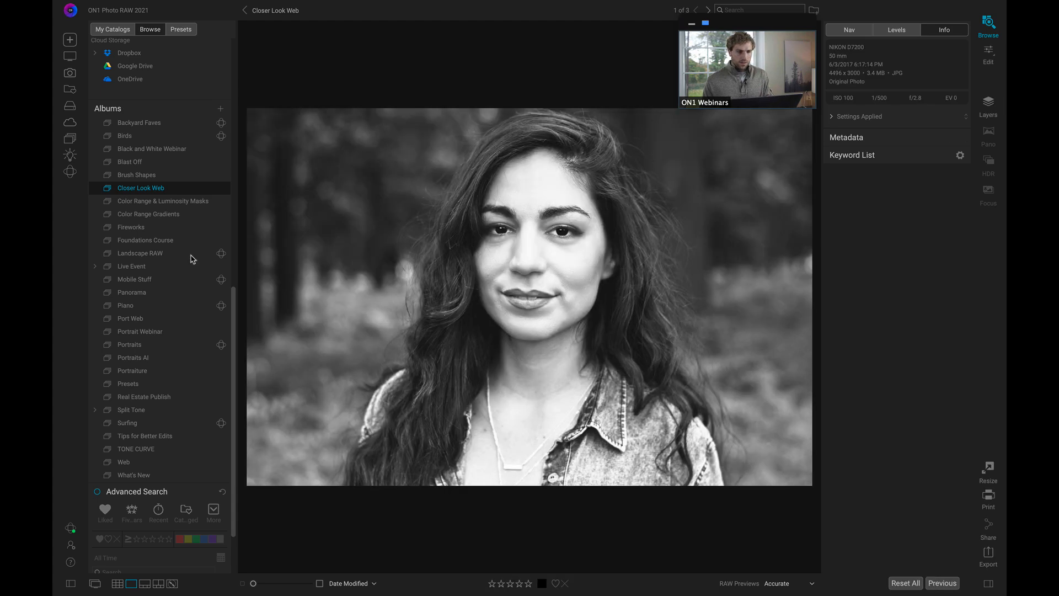
# Open the landscape DNG photo from the Closer Look Web album for editing and set its camera profile to ON1 Landscape.
pyautogui.click(156, 187)
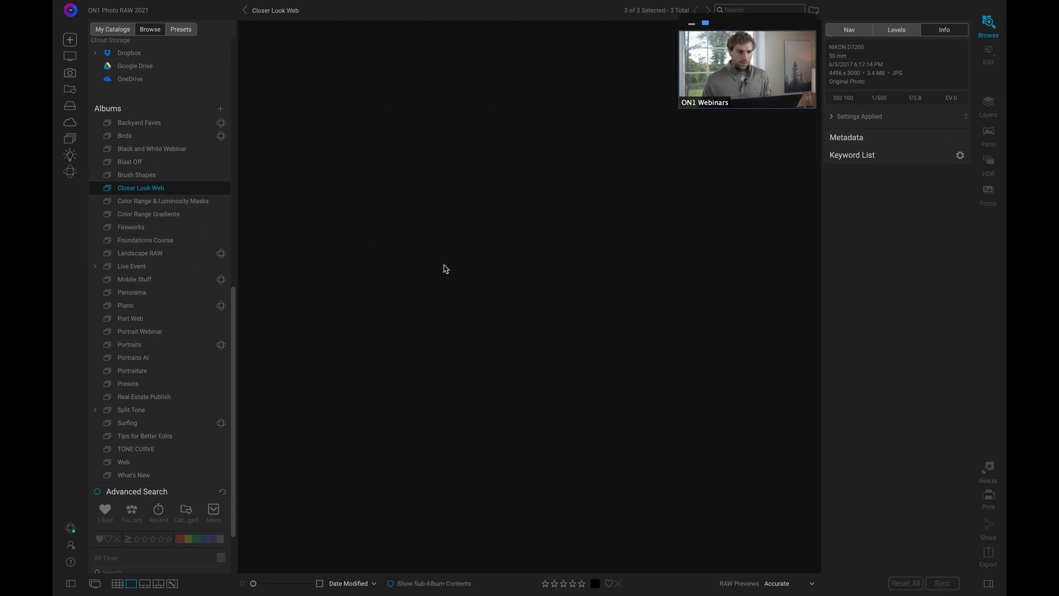
pyautogui.doubleClick(485, 375)
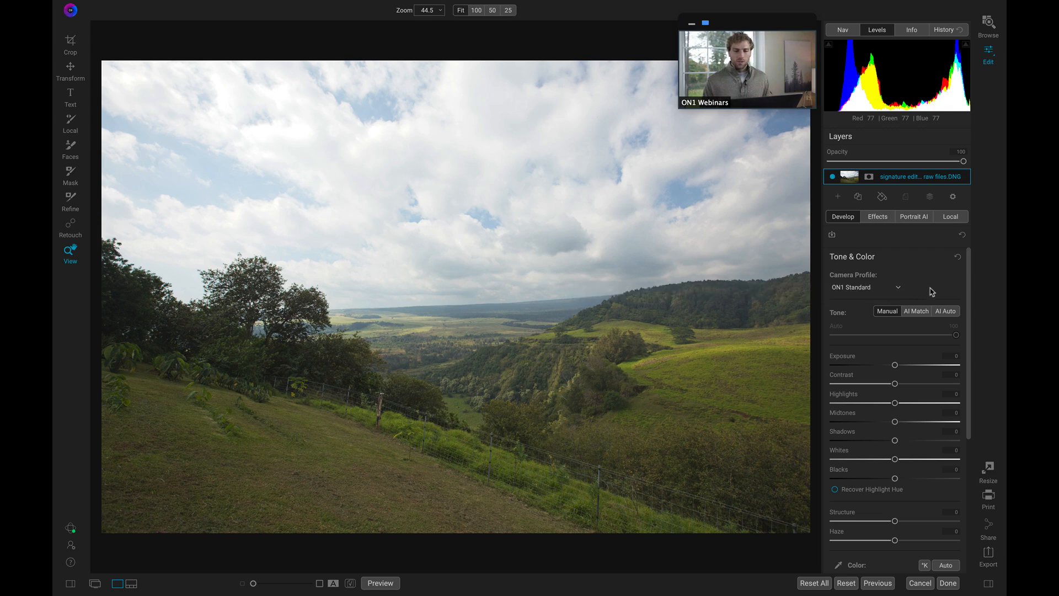
pyautogui.click(892, 289)
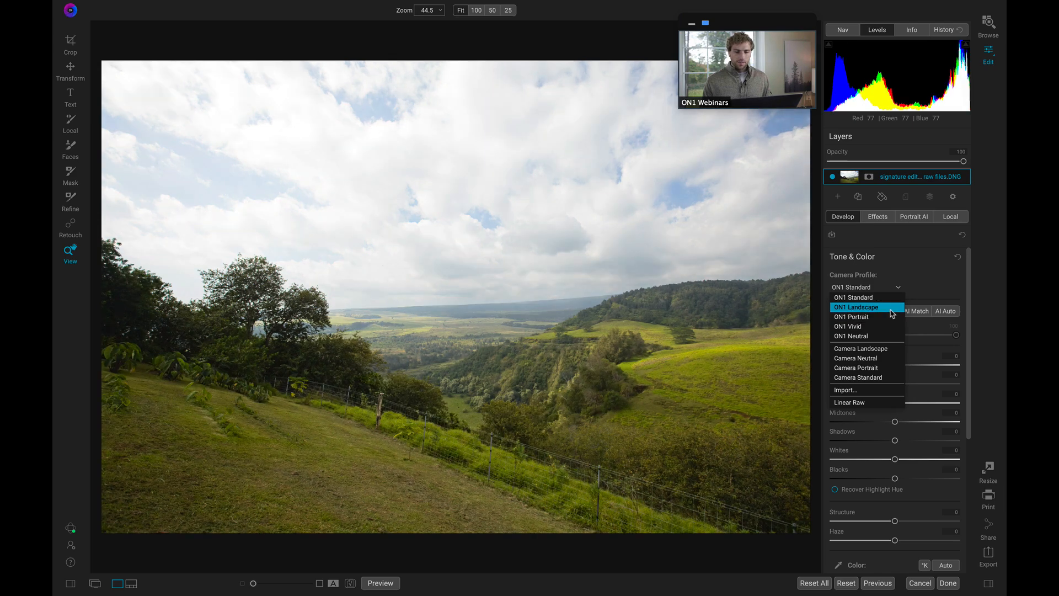
pyautogui.click(890, 309)
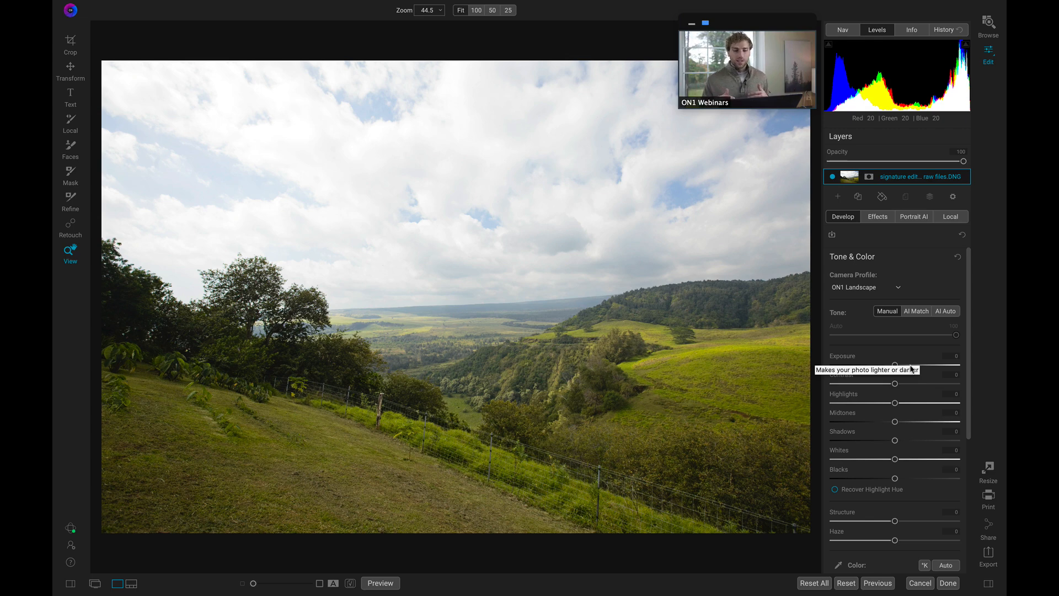
pyautogui.click(878, 218)
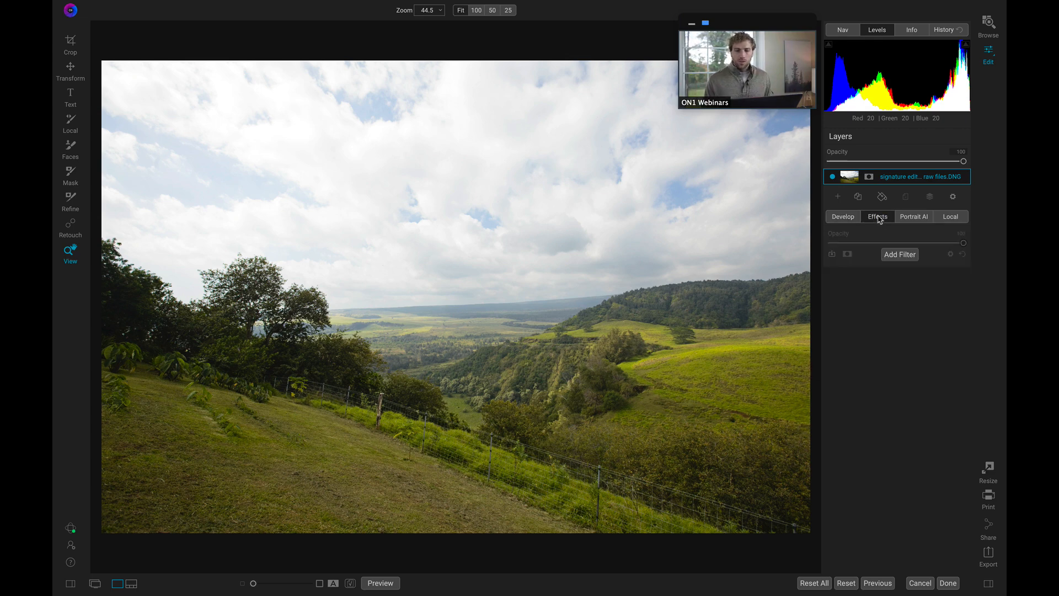
pyautogui.click(898, 255)
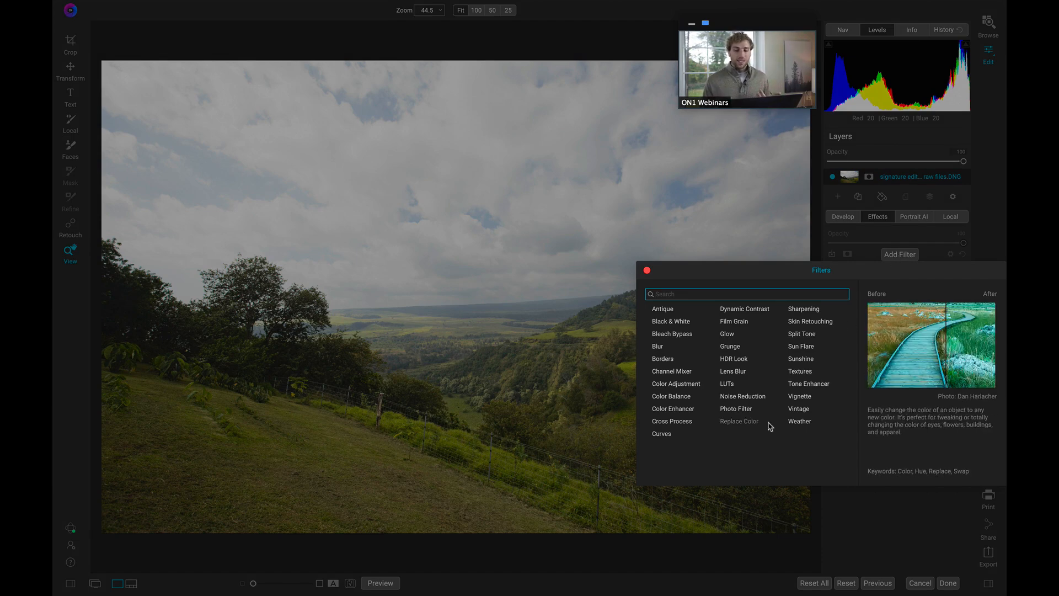
pyautogui.click(992, 159)
# Apply the AI Auto tone adjustment to the landscape photo and compare it with the original.
pyautogui.click(847, 217)
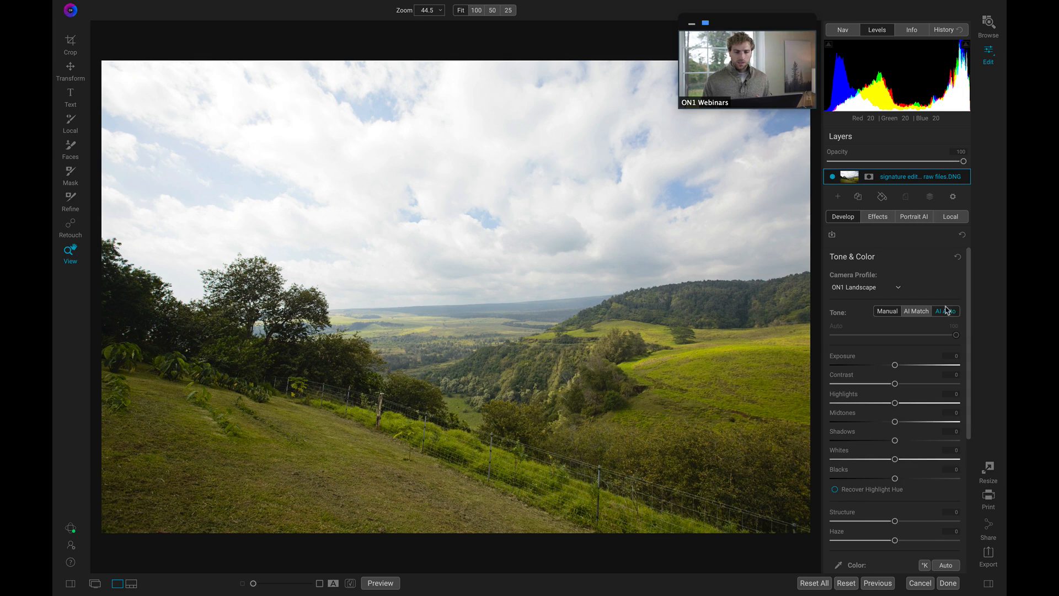
pyautogui.click(945, 311)
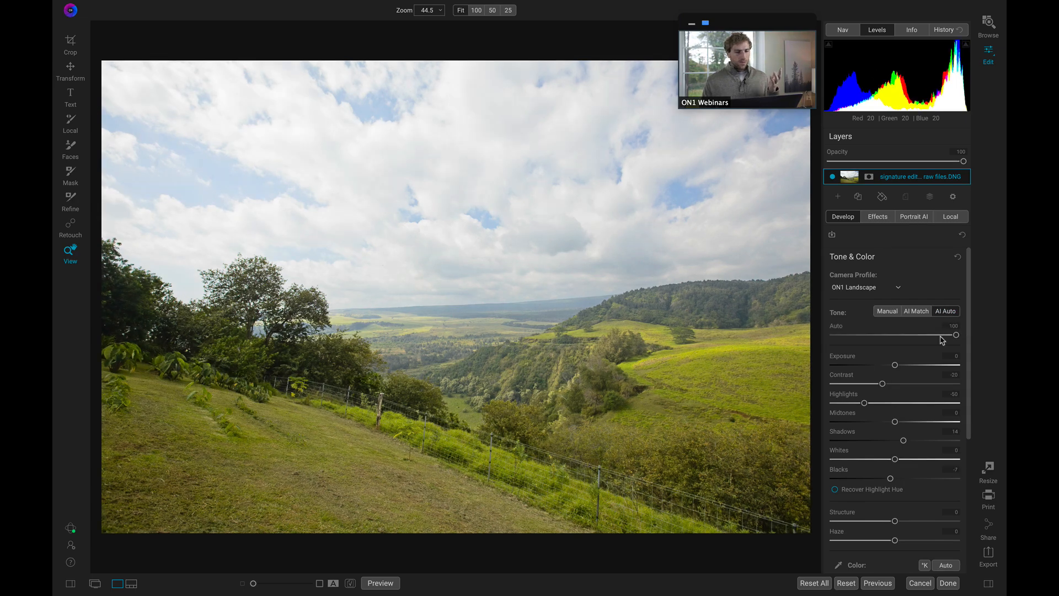
pyautogui.click(886, 218)
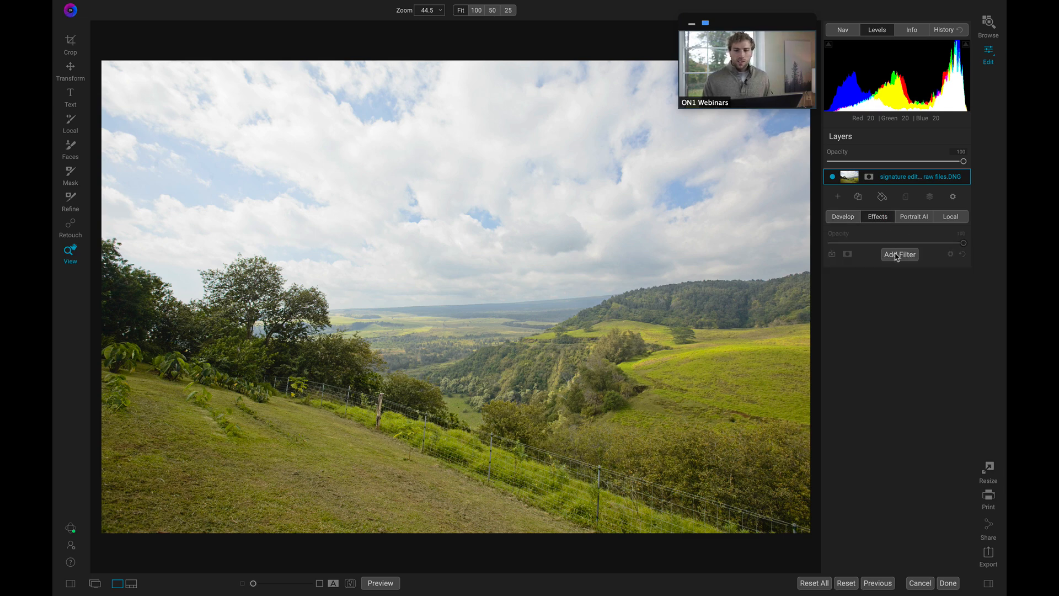
pyautogui.hotkey('ctrl', 'p')
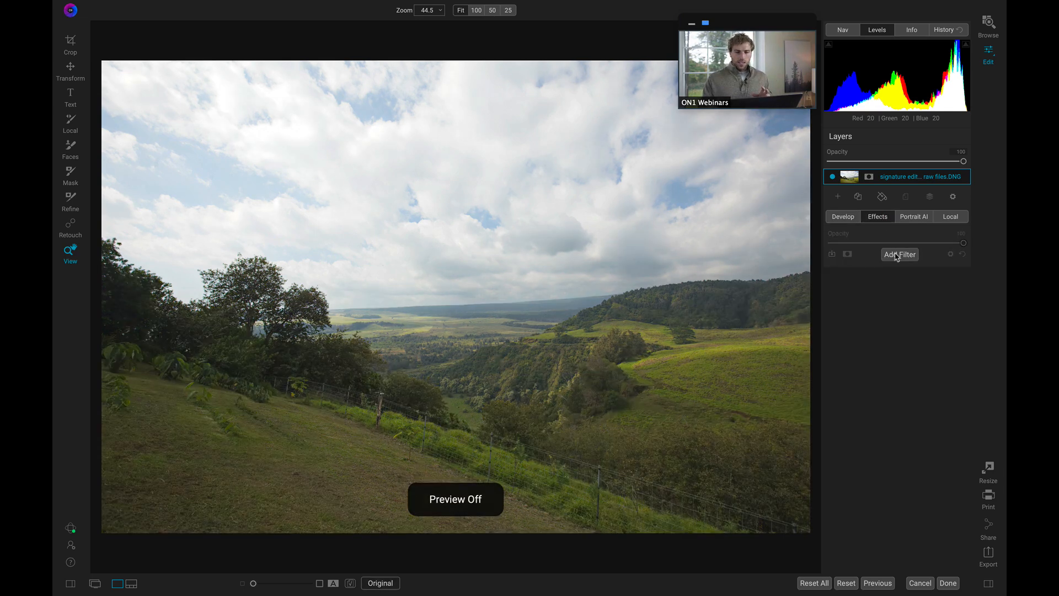
pyautogui.hotkey('ctrl', 'p')
# Add a Replace Color filter to the landscape photo and inspect the hillside grass at 100%.
pyautogui.click(899, 255)
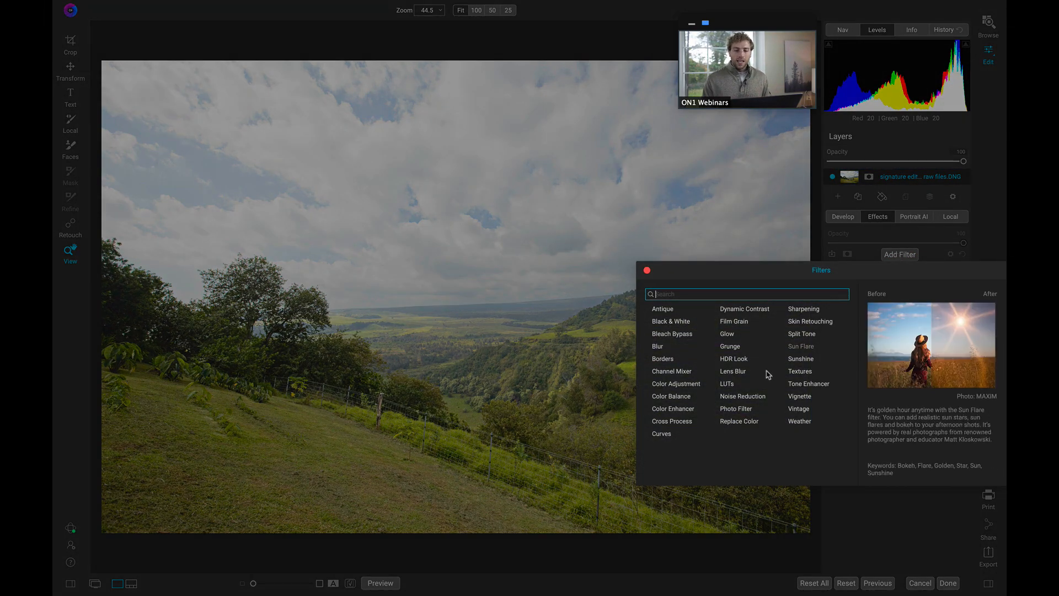
pyautogui.click(740, 421)
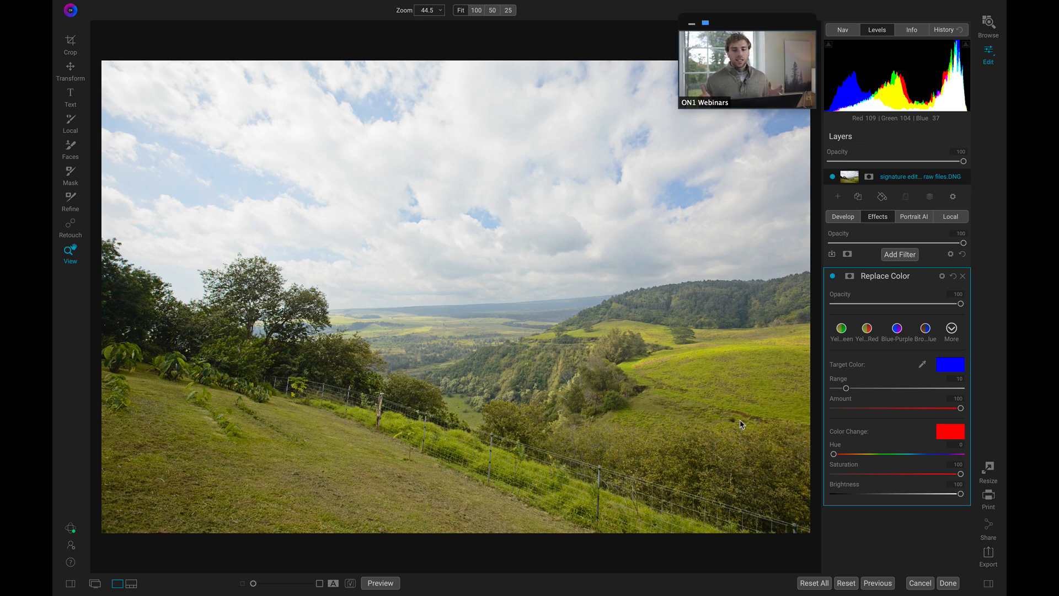
pyautogui.click(704, 375)
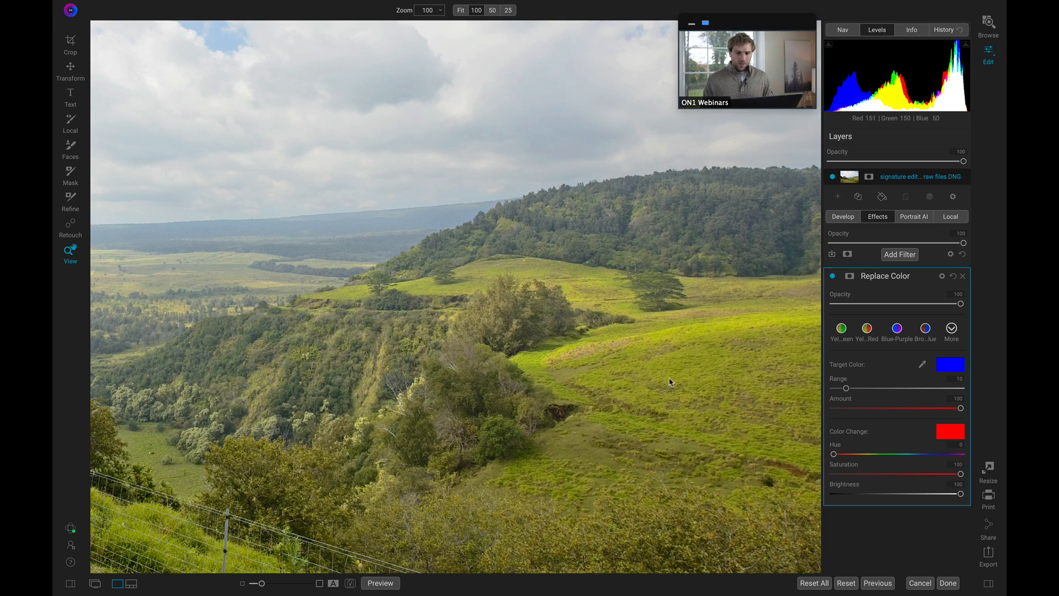
pyautogui.click(628, 402)
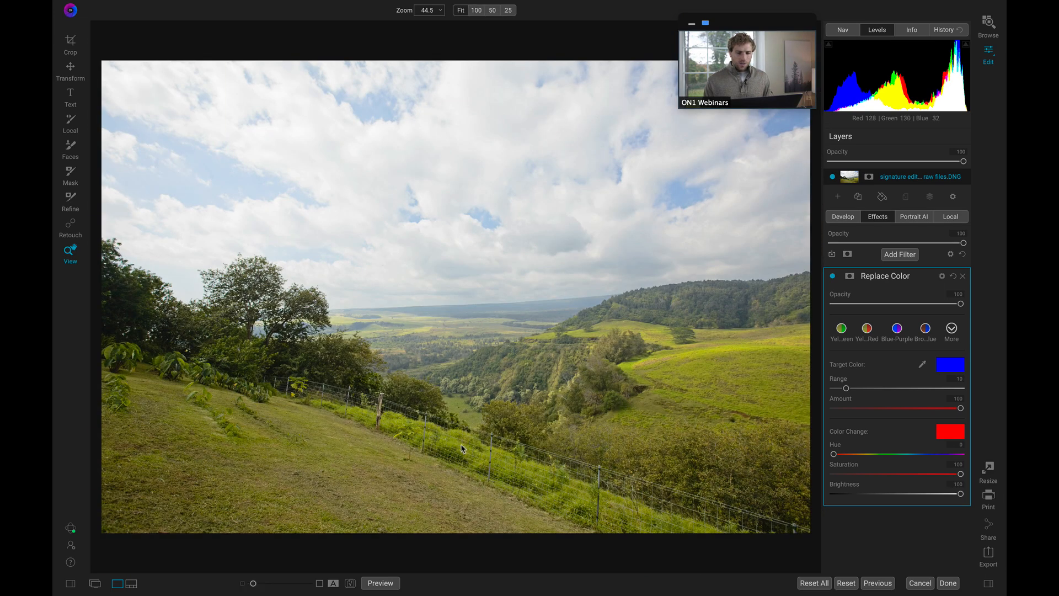
# Sample the yellowish grass on the sunlit hillside as the Replace Color target and compare the photo with the filter off and on.
pyautogui.click(704, 375)
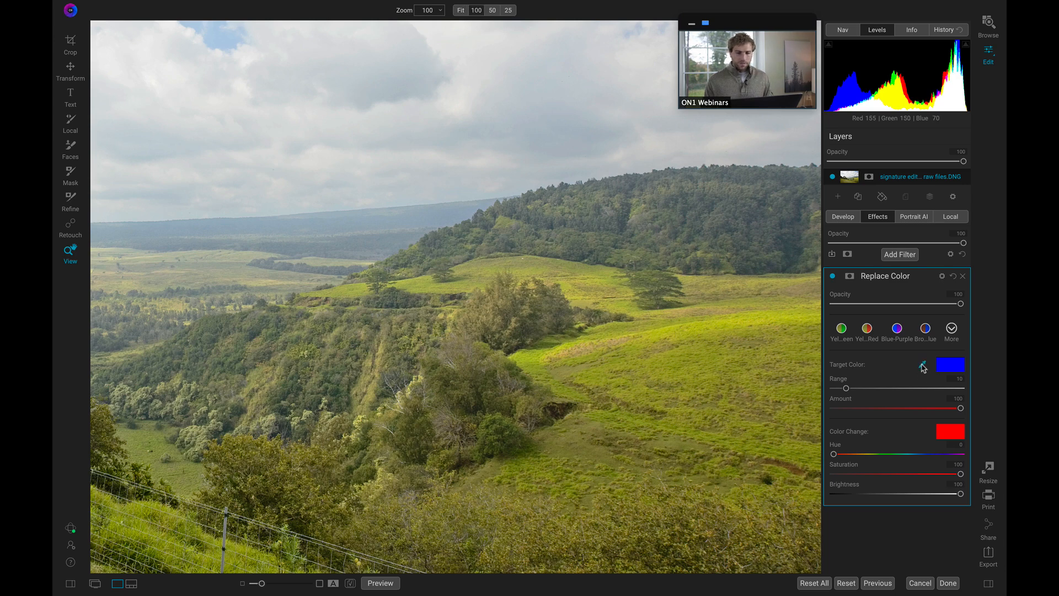
pyautogui.click(955, 370)
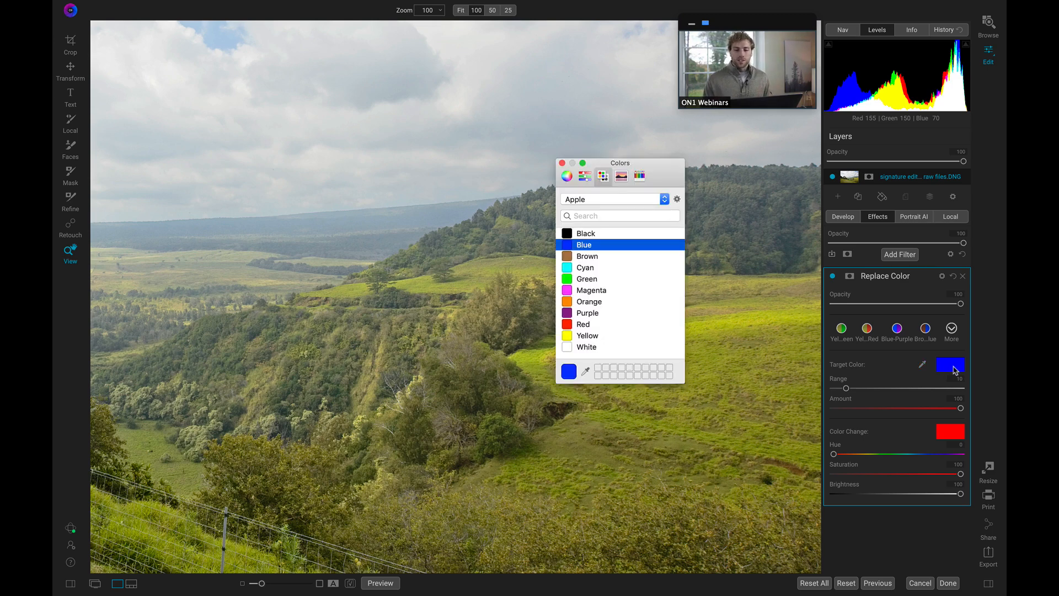
pyautogui.moveTo(624, 163); pyautogui.dragTo(318, 163)
pyautogui.click(283, 369)
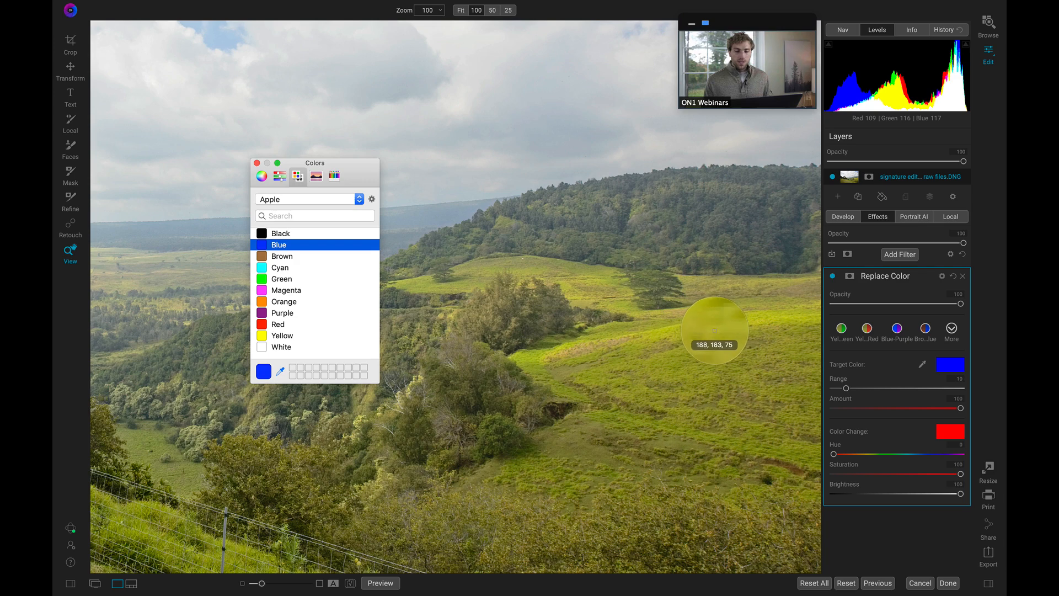
pyautogui.click(715, 330)
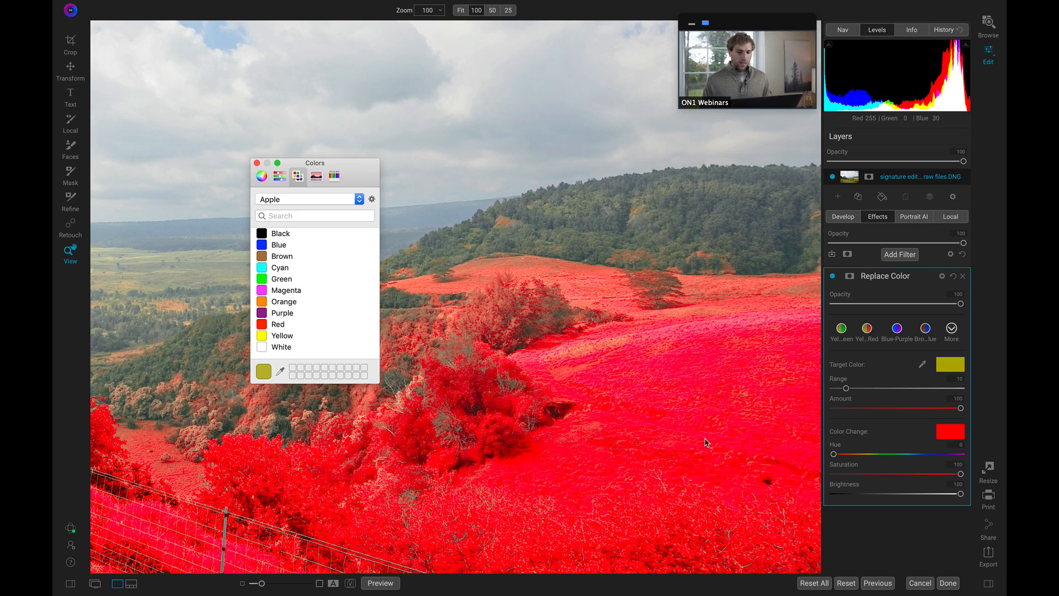
pyautogui.click(833, 276)
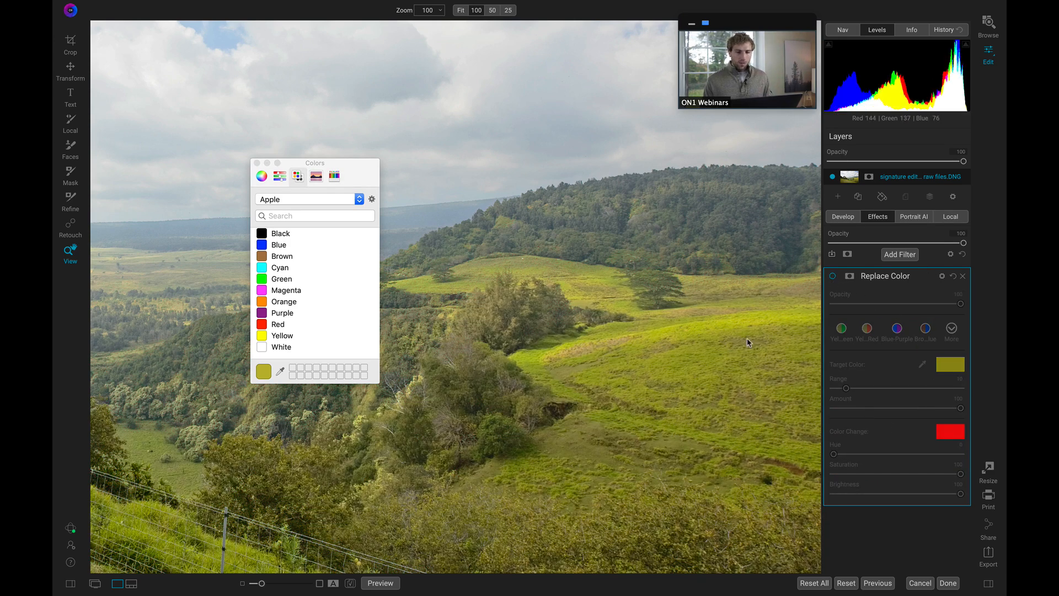
pyautogui.click(832, 276)
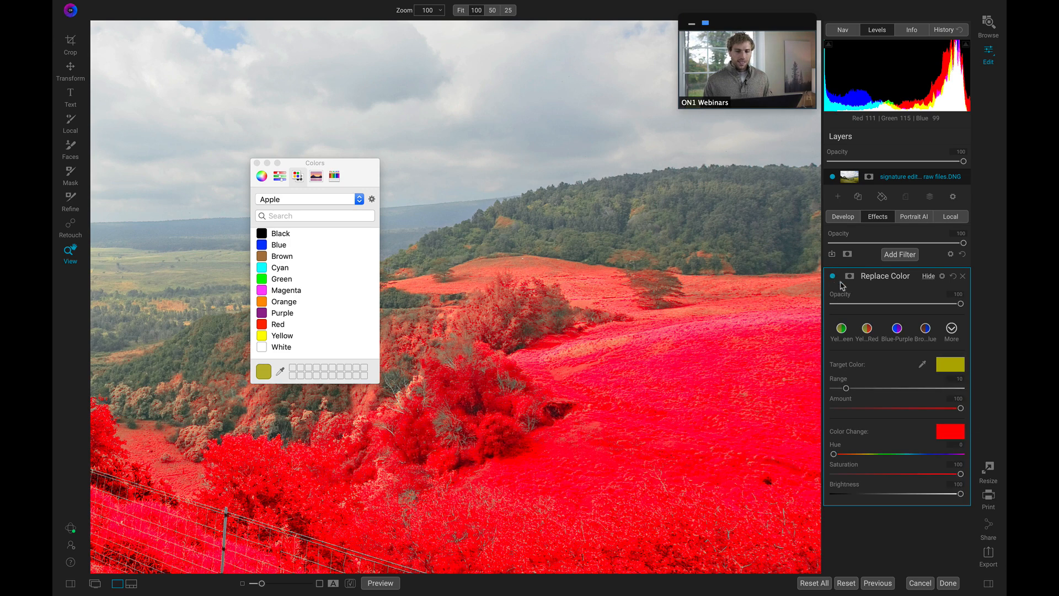
# Set the replacement color by sampling the green grass beside the fence with the filter temporarily off, leaving the filter on.
pyautogui.click(958, 434)
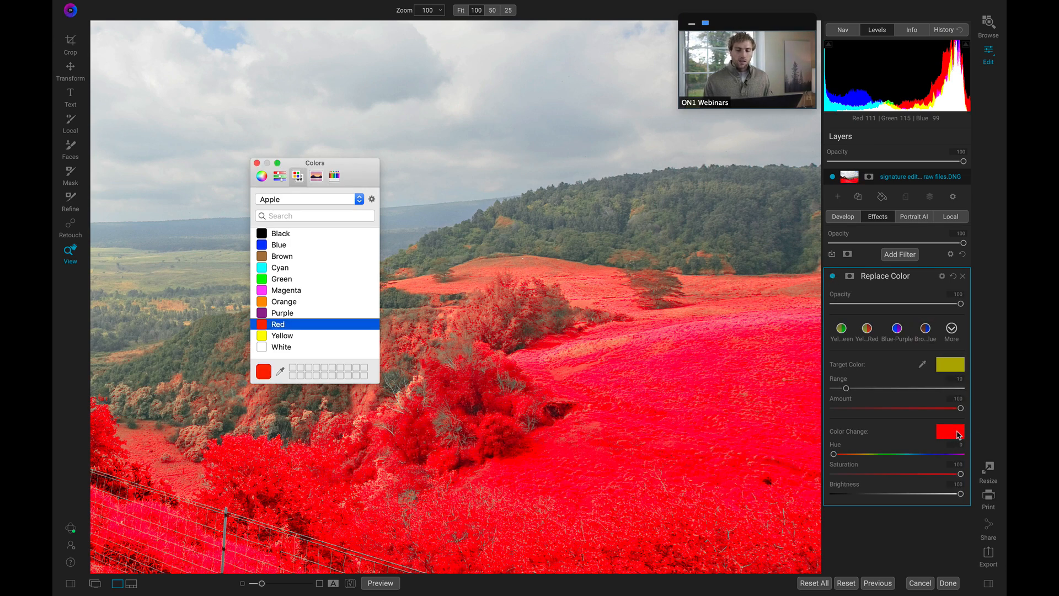
pyautogui.click(833, 276)
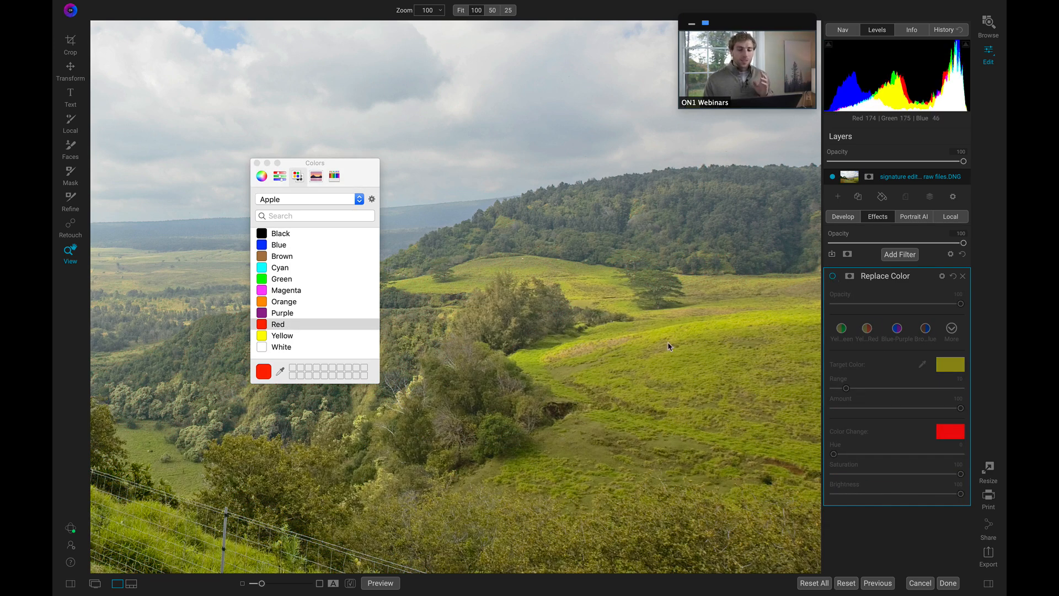
pyautogui.click(282, 373)
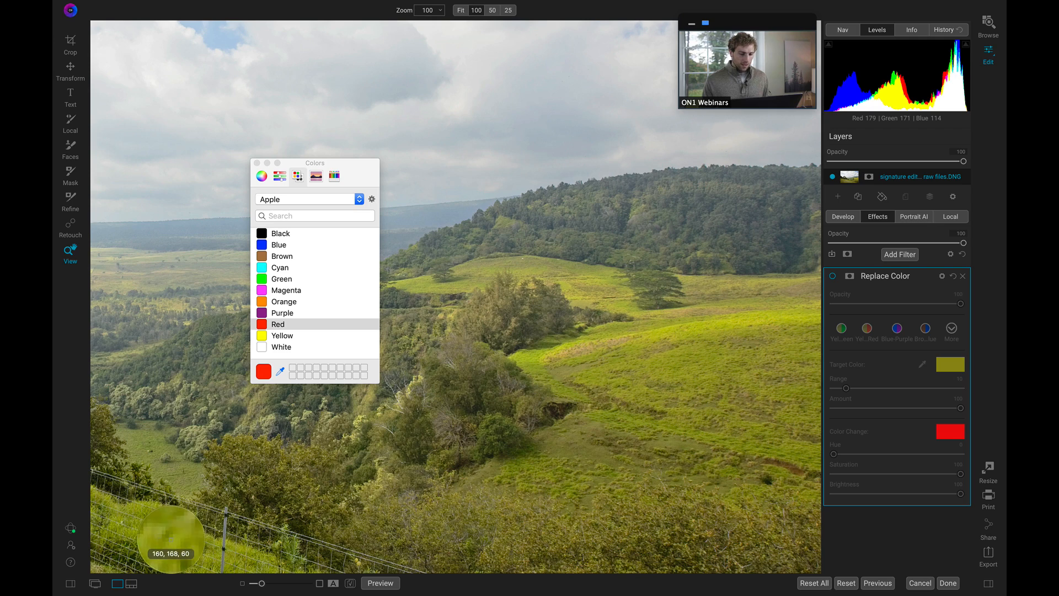
pyautogui.click(171, 541)
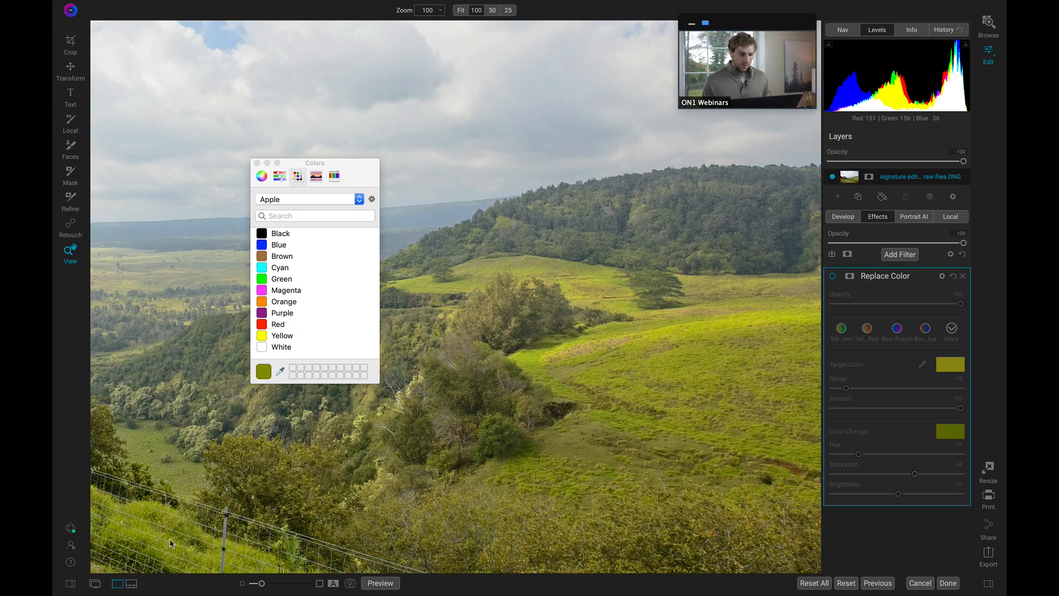
pyautogui.click(257, 163)
pyautogui.click(833, 276)
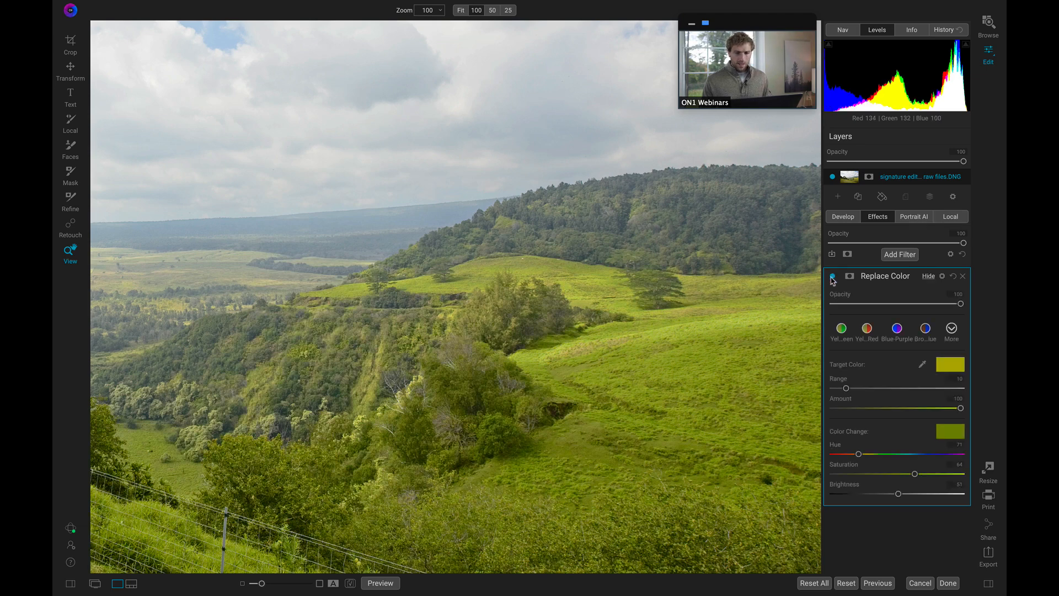
# Compare the Replace Color filter off and on across the fitted photo and on the foreground grass at 100%.
pyautogui.hotkey('ctrl', '0')
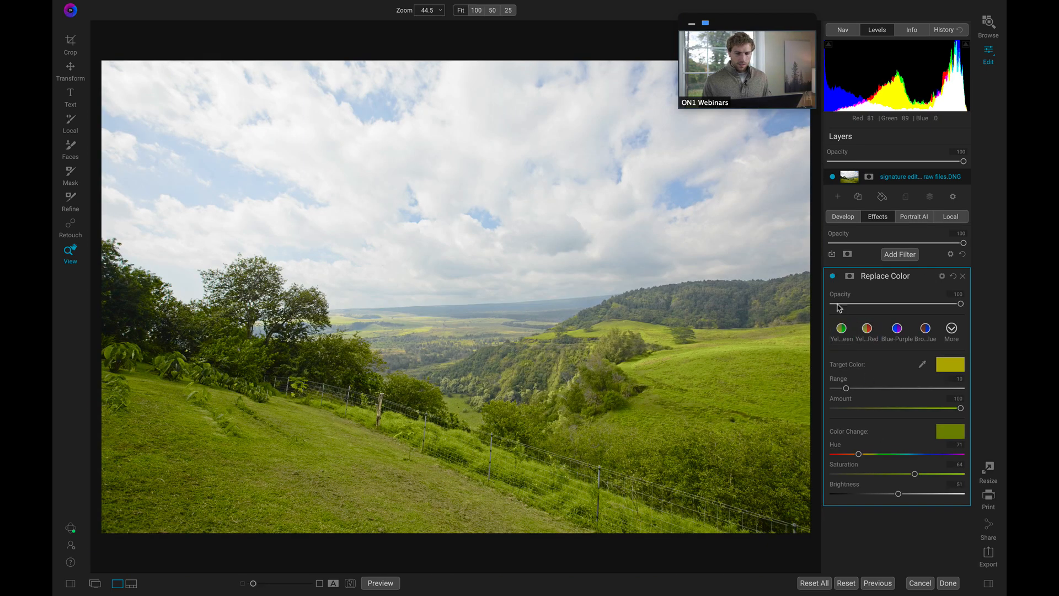
pyautogui.click(833, 276)
pyautogui.click(833, 277)
pyautogui.click(393, 502)
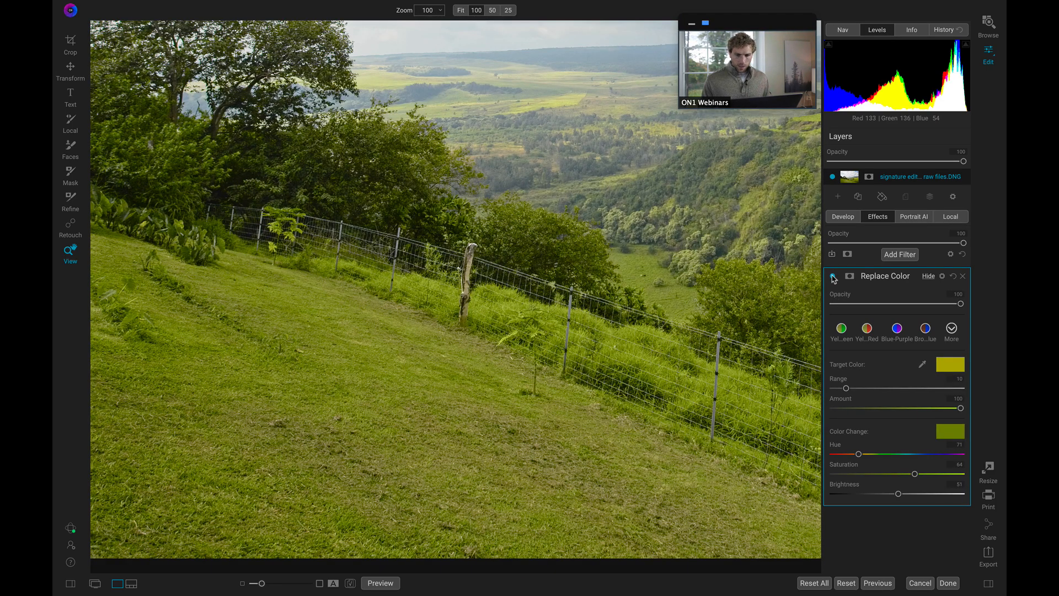
pyautogui.click(833, 276)
pyautogui.click(833, 277)
pyautogui.click(833, 276)
pyautogui.click(833, 277)
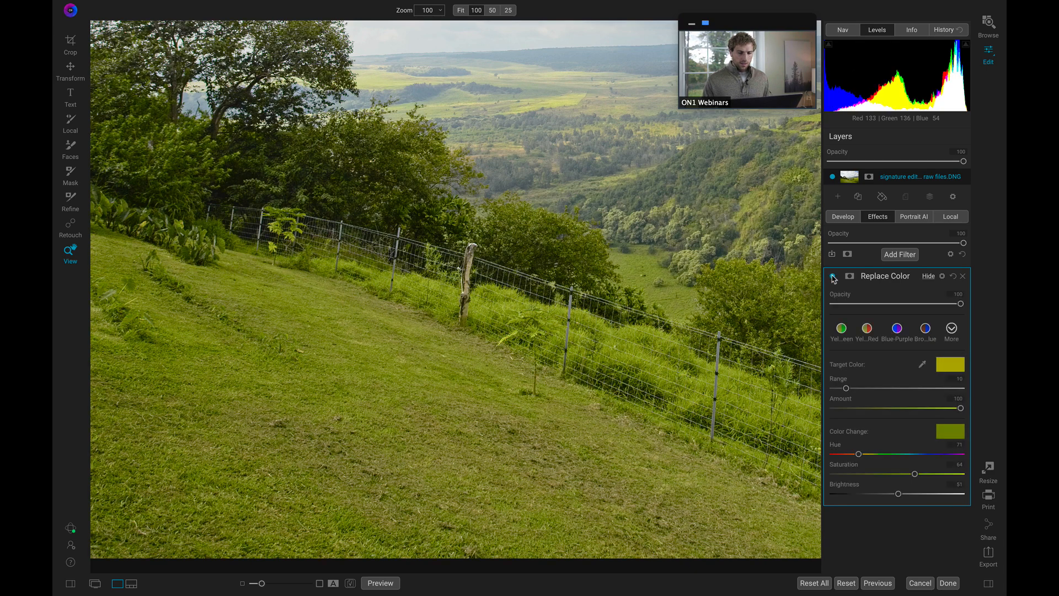
pyautogui.click(461, 430)
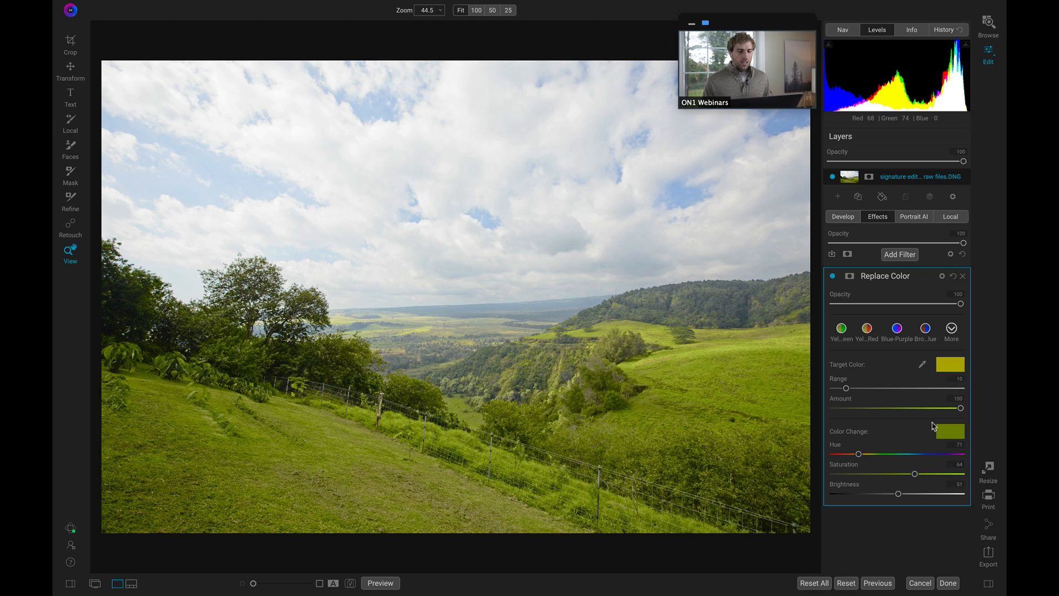
# Raise the replacement color's brightness to 82 with the color wheel picker, and check the filter's effect off, on and at 100%.
pyautogui.click(950, 436)
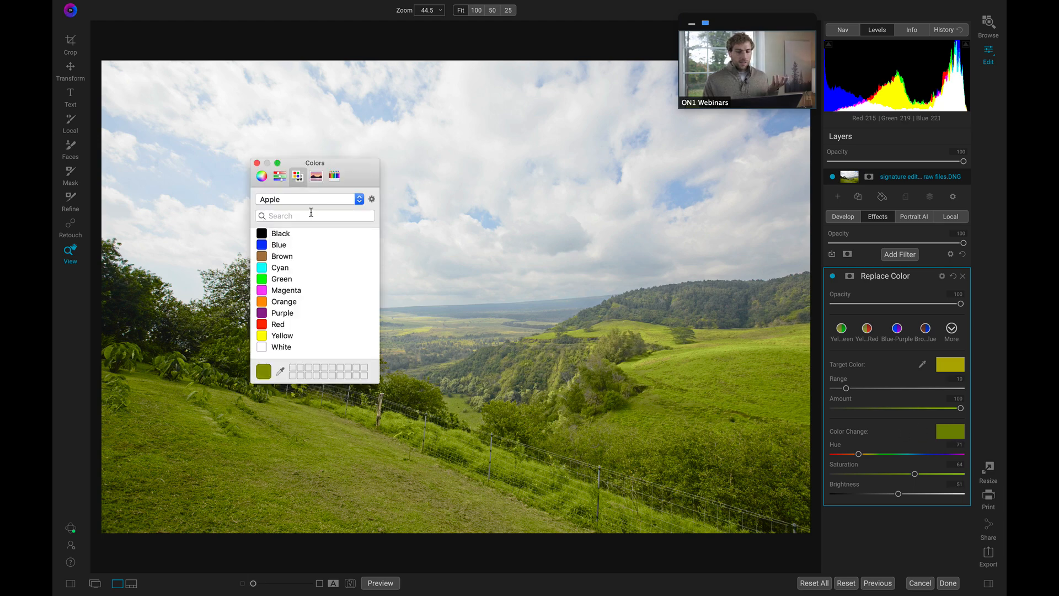
pyautogui.click(279, 176)
pyautogui.click(262, 175)
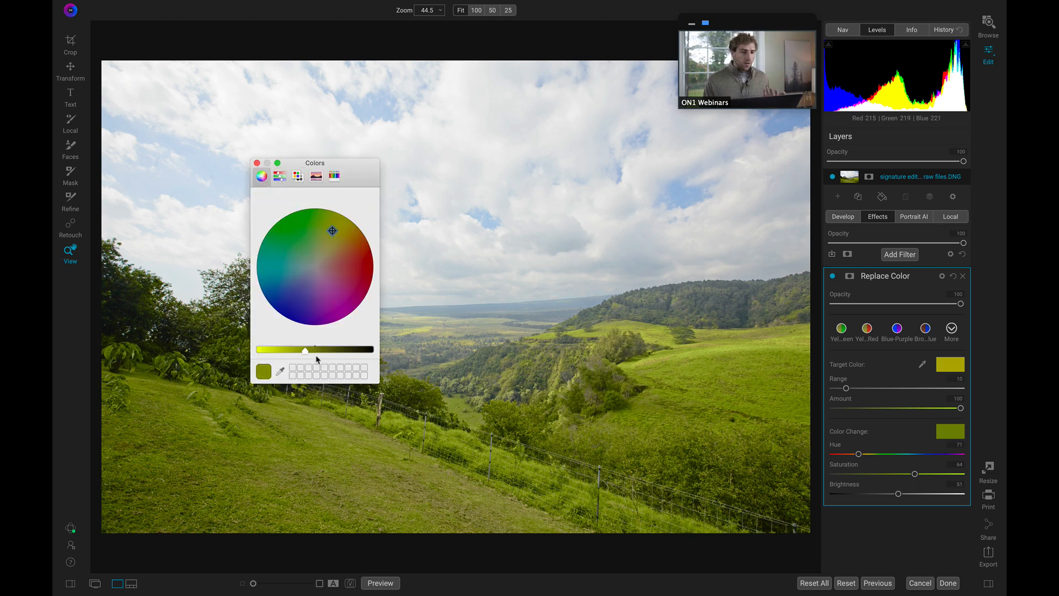
pyautogui.moveTo(305, 354); pyautogui.dragTo(273, 346)
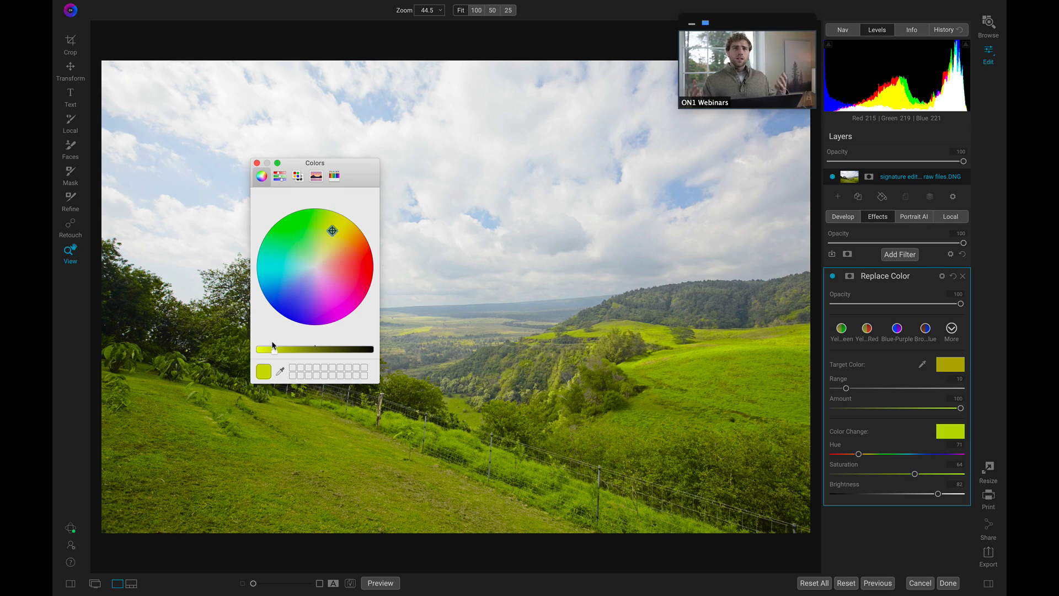
pyautogui.click(257, 163)
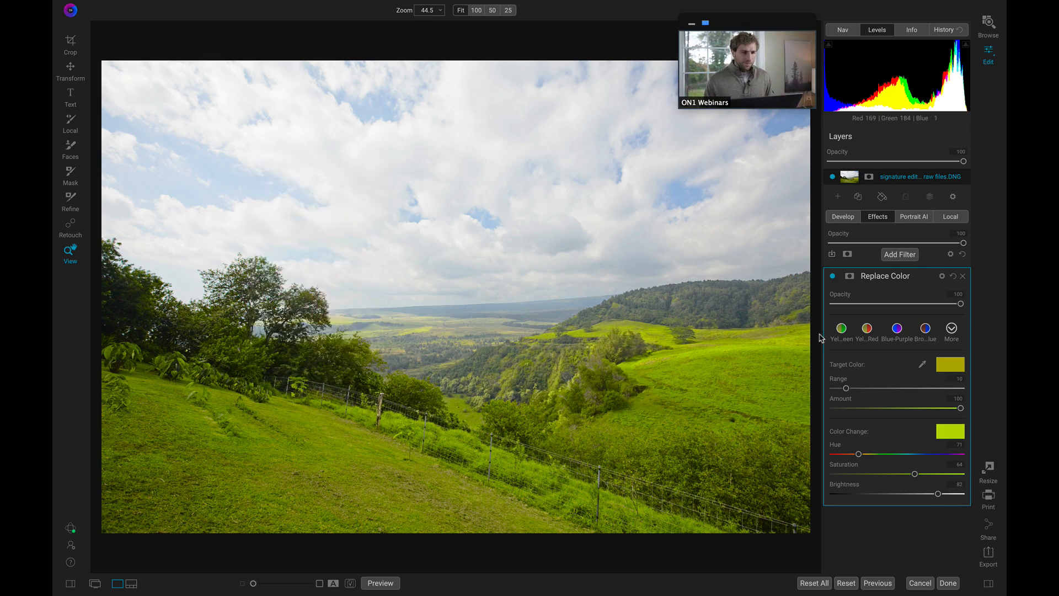
pyautogui.click(832, 276)
pyautogui.click(833, 277)
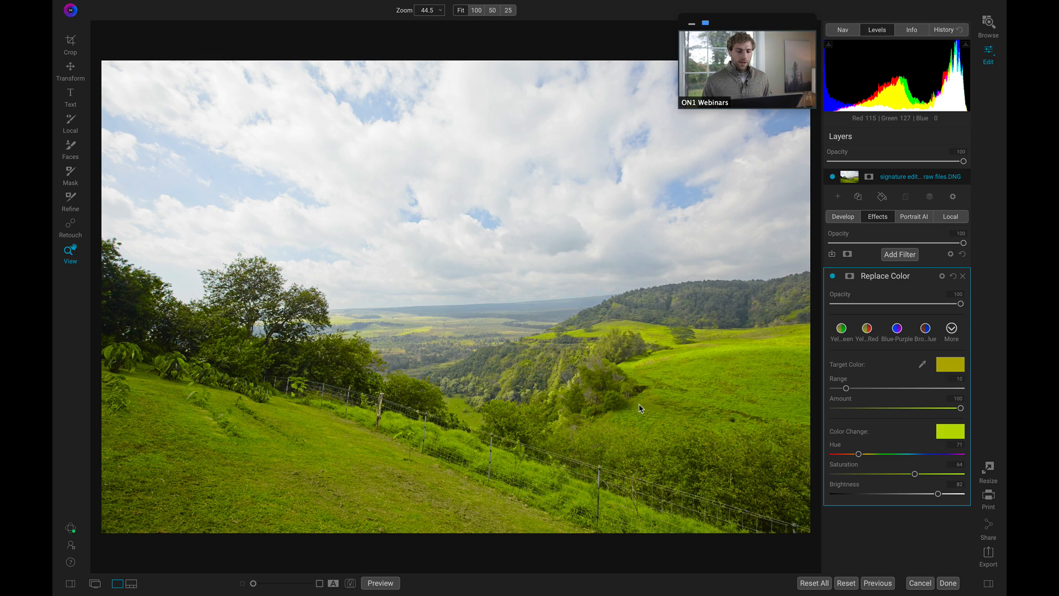
pyautogui.click(486, 322)
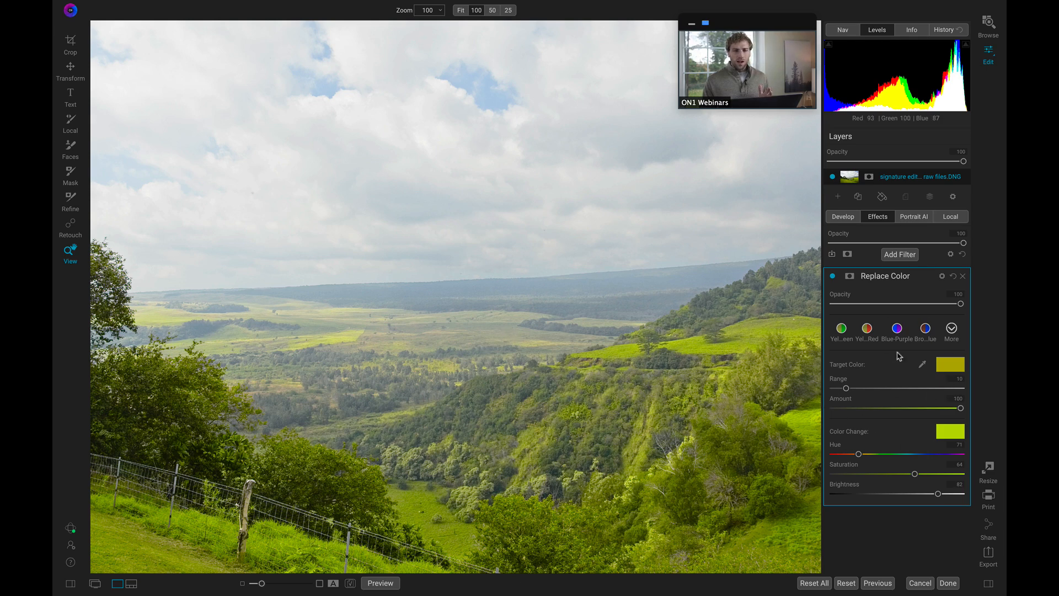
pyautogui.click(508, 340)
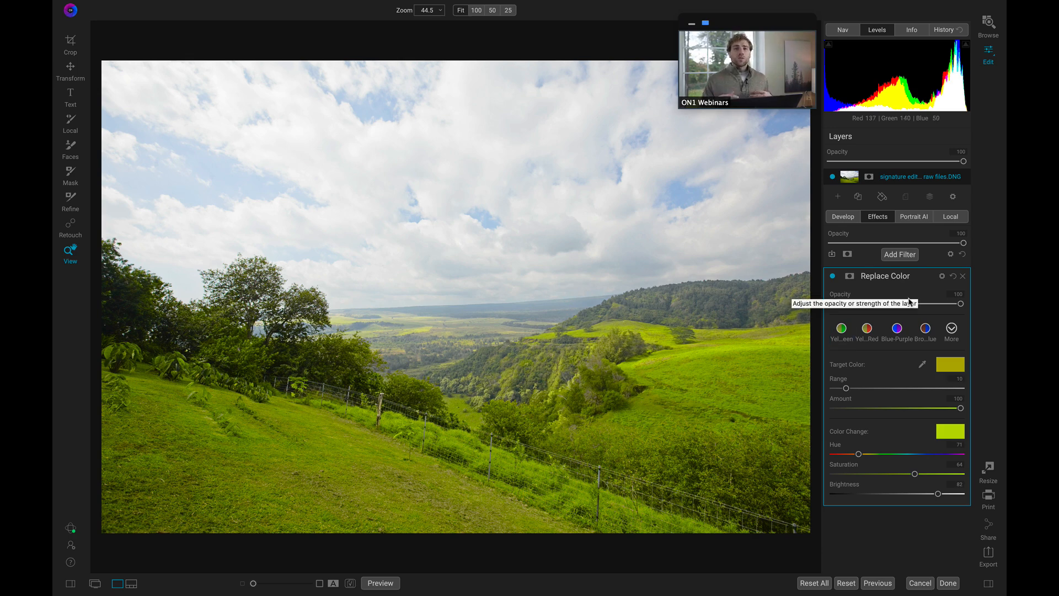
# Add a Dynamic Contrast filter to the landscape photo and apply its Surreal style.
pyautogui.click(902, 254)
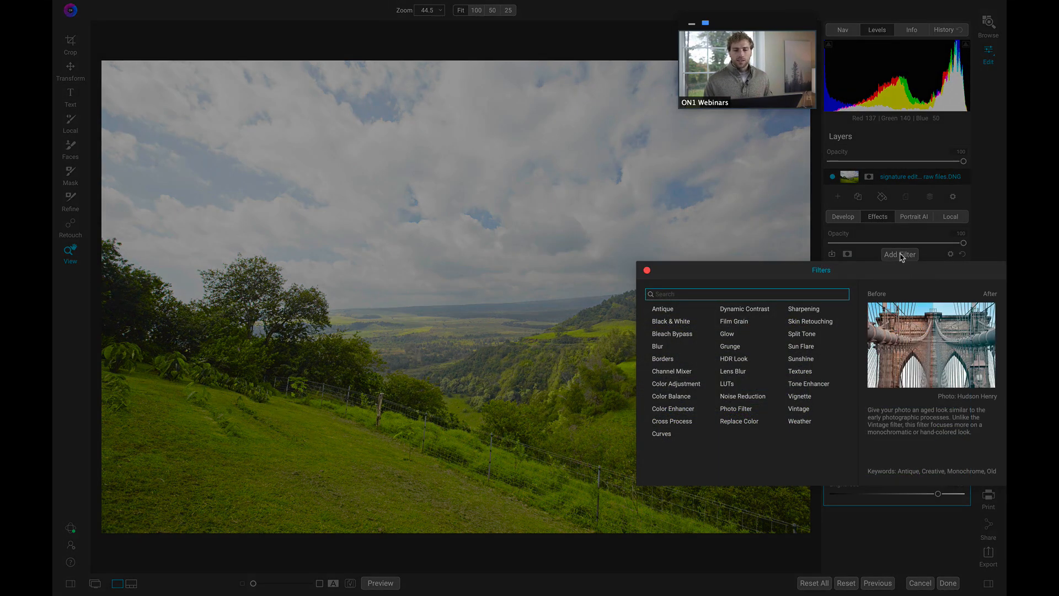
pyautogui.click(760, 311)
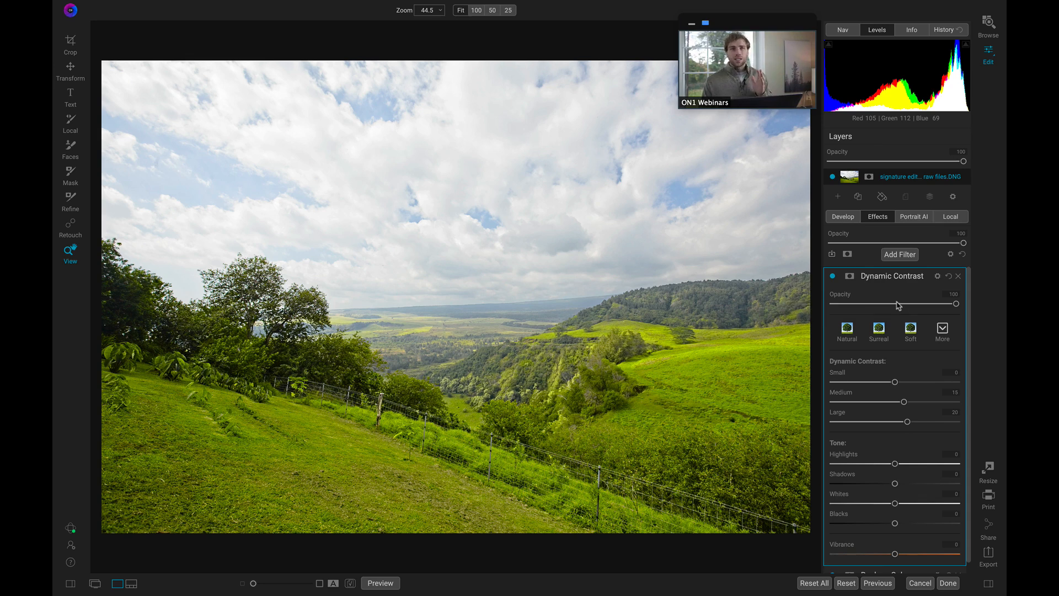
pyautogui.click(881, 340)
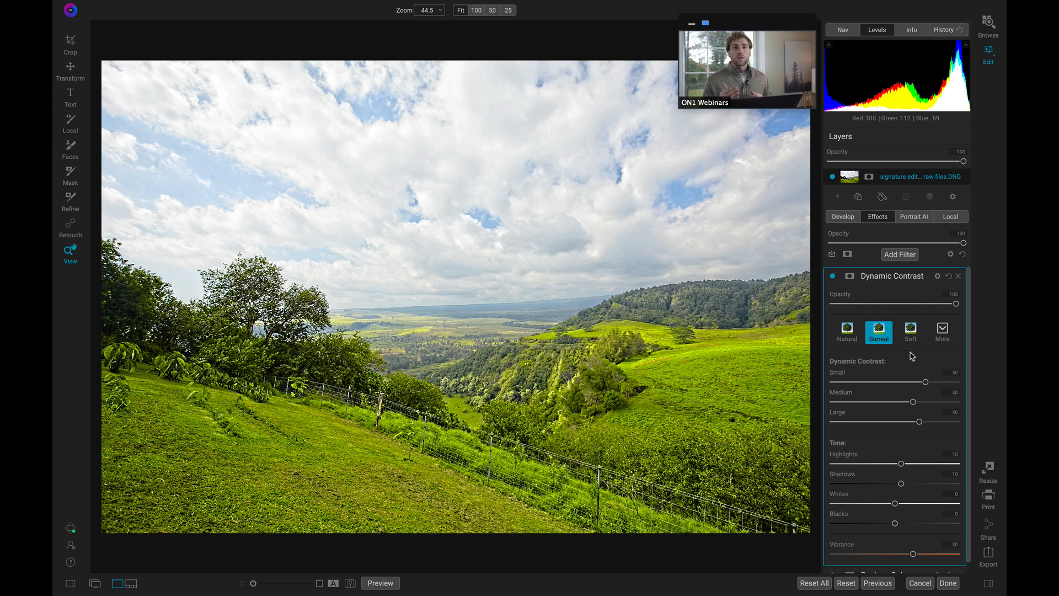
# Compare the Dynamic Contrast filter off and on, and open its mask options.
pyautogui.click(833, 276)
pyautogui.click(832, 275)
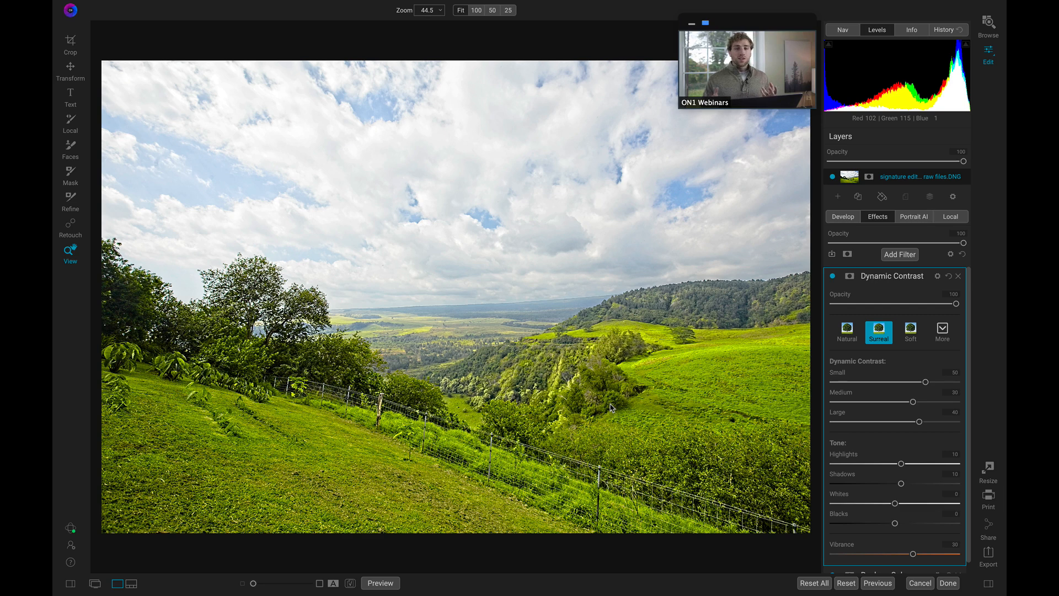
pyautogui.click(850, 277)
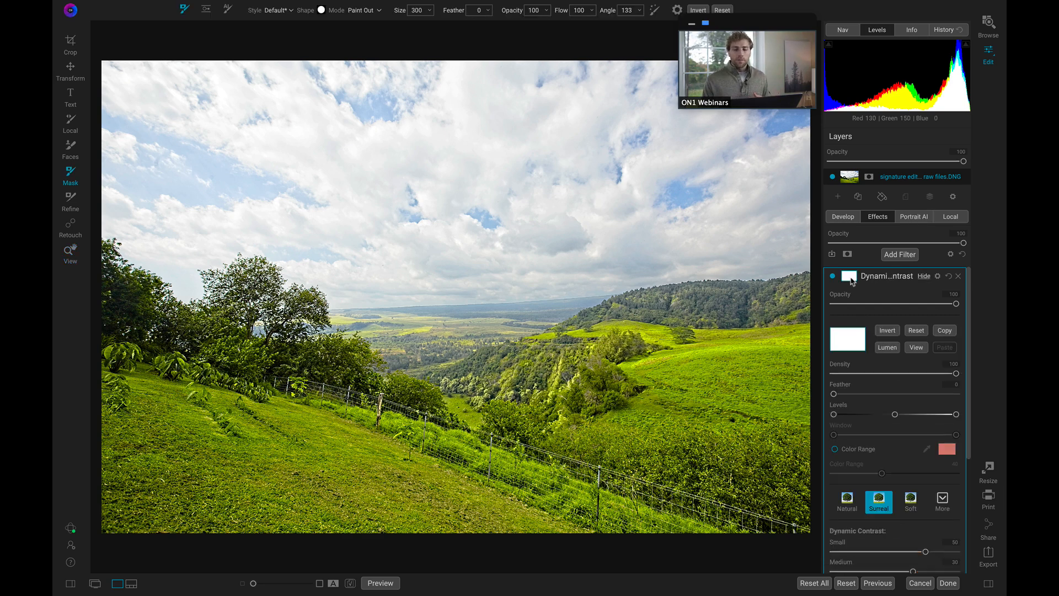
# Try a luminosity mask on the Dynamic Contrast filter, inspect it in mask view, invert it, and reset the mask.
pyautogui.click(889, 348)
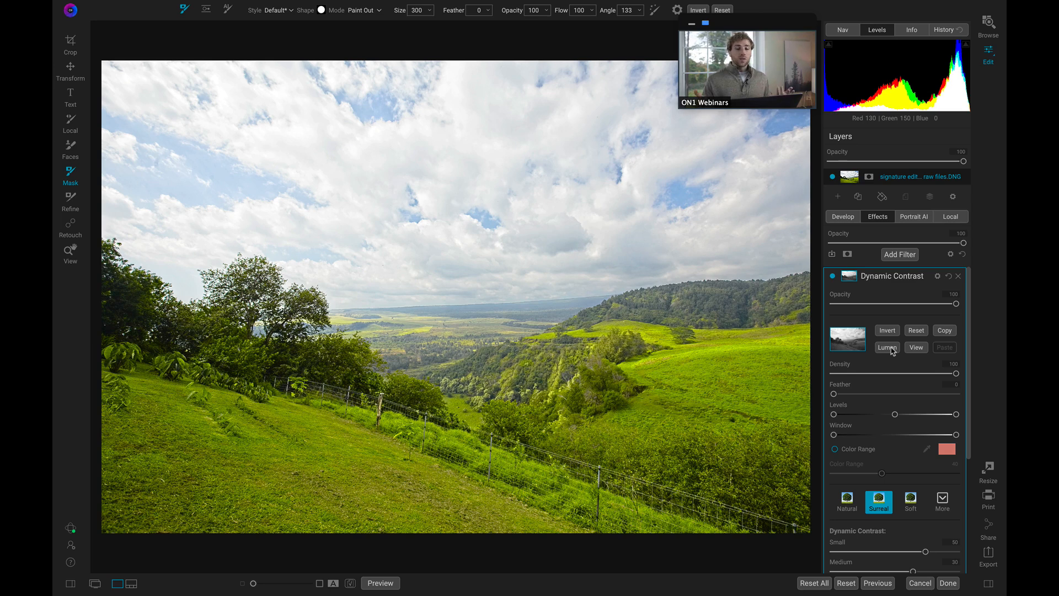
pyautogui.click(918, 349)
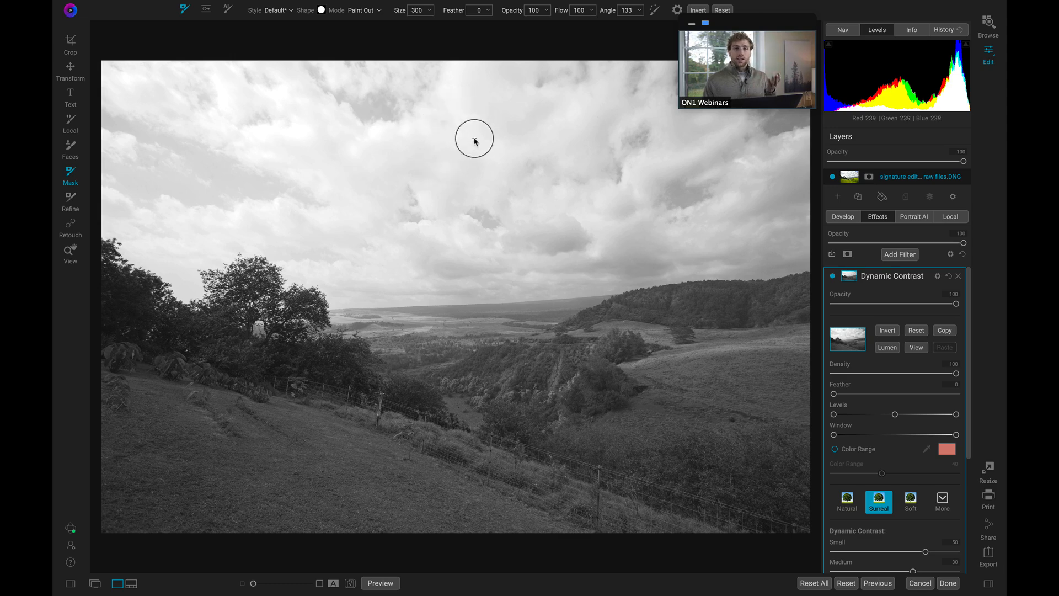
pyautogui.click(887, 330)
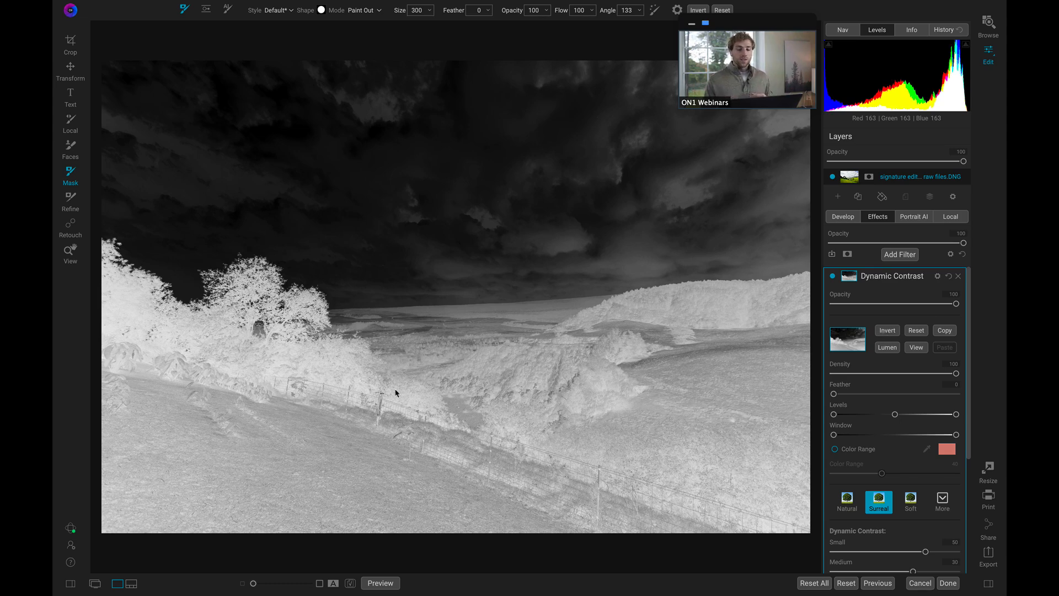
pyautogui.click(916, 346)
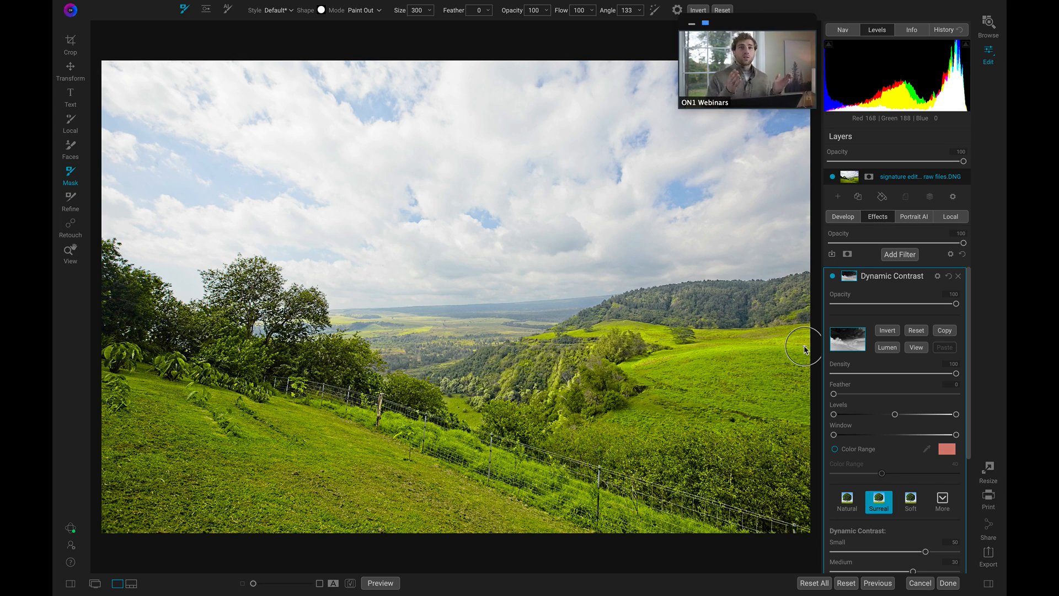
pyautogui.click(917, 331)
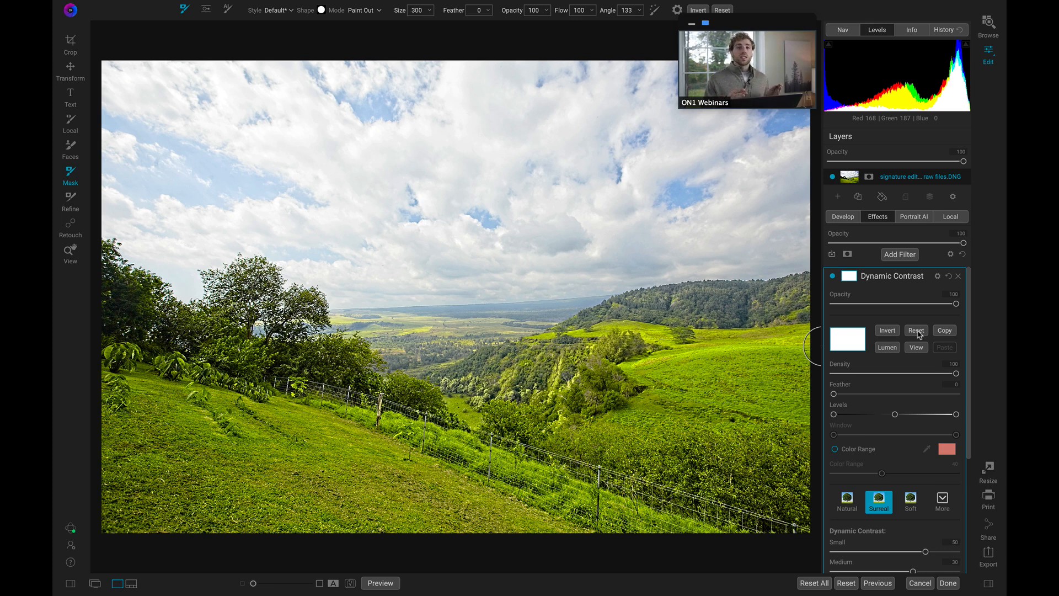
# Enable the Color Range mask on Dynamic Contrast and set its color by sampling the dark green bushes in the valley.
pyautogui.click(835, 449)
pyautogui.click(952, 451)
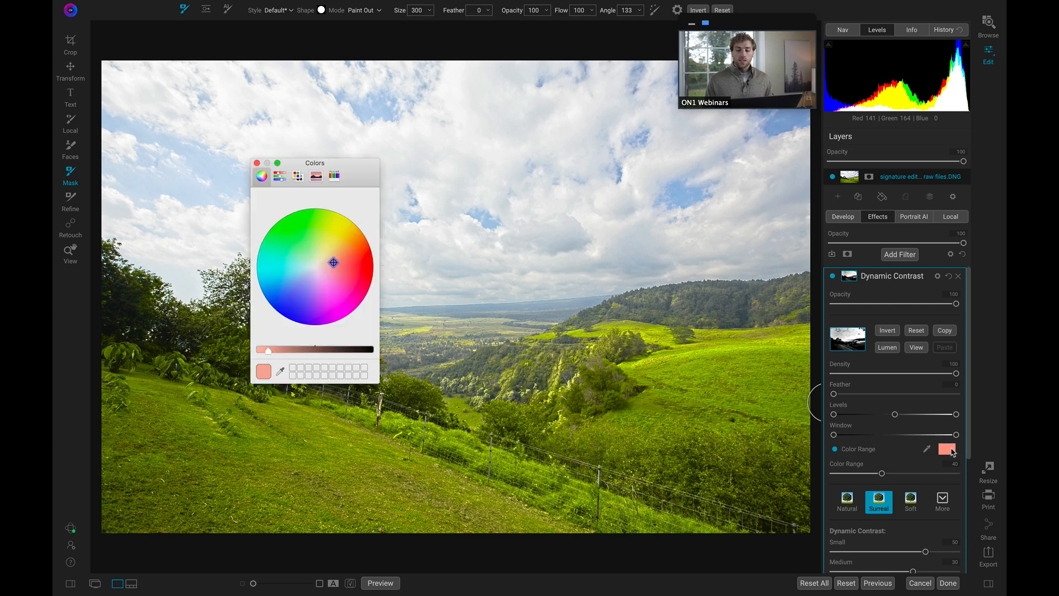
pyautogui.click(280, 371)
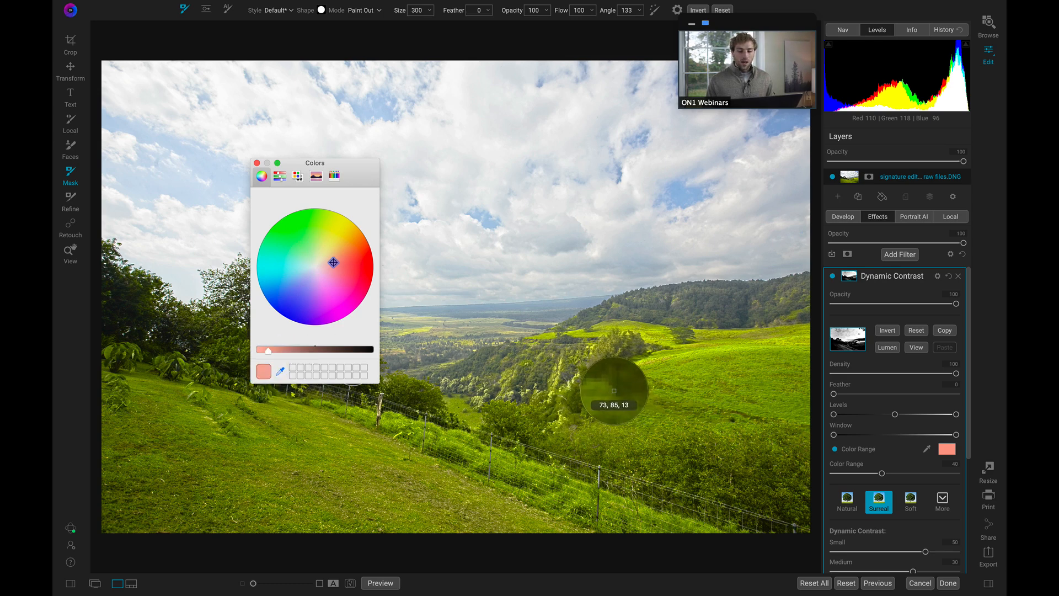
pyautogui.click(614, 391)
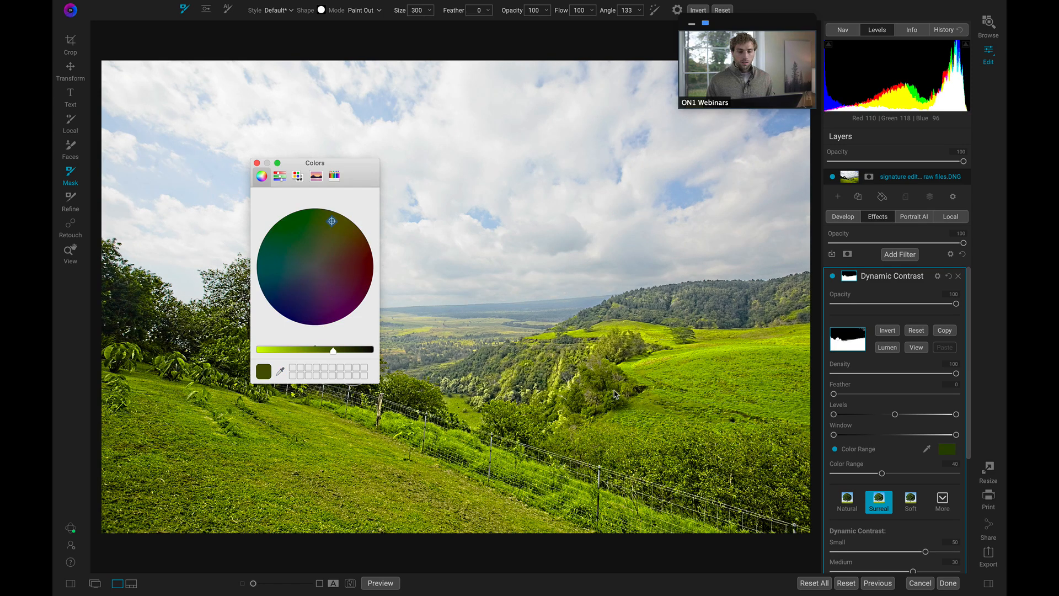
pyautogui.click(257, 162)
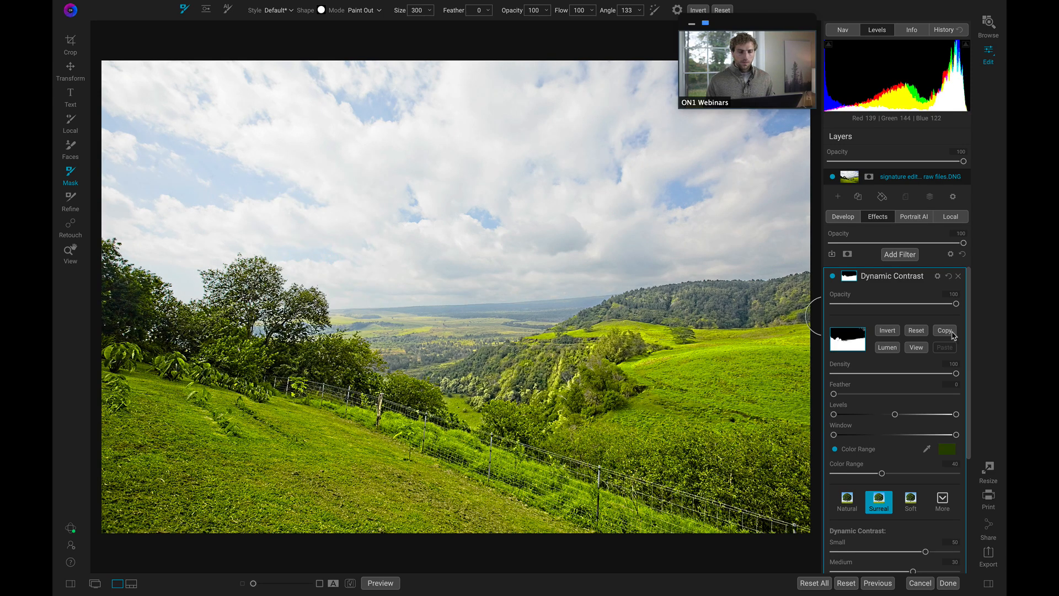
# Lower the mask's Color Range to about 32 in mask view to exclude the sky, and compare the filter off and on.
pyautogui.click(916, 347)
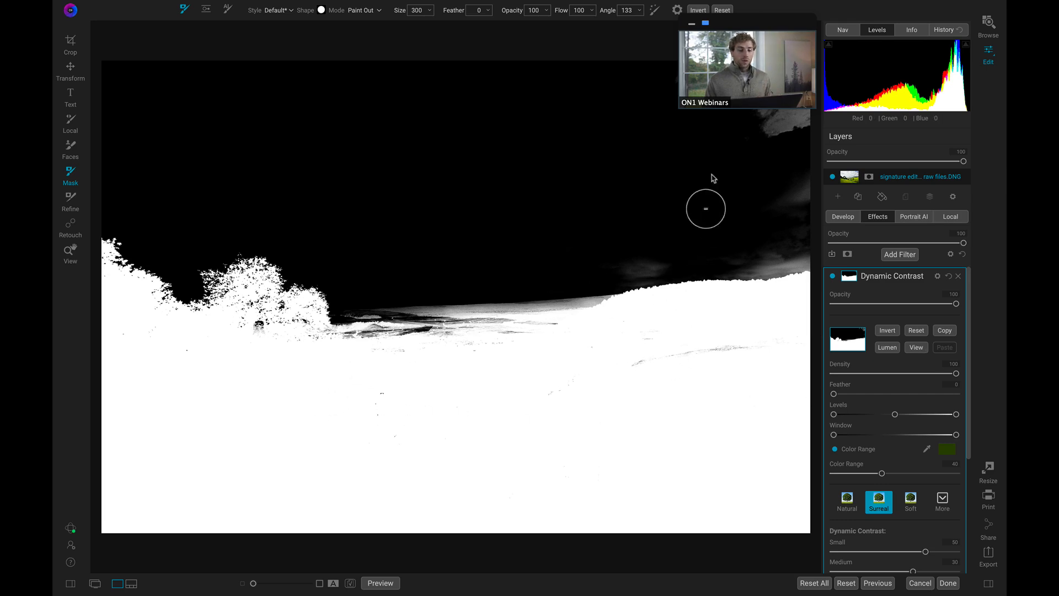
pyautogui.moveTo(883, 475); pyautogui.dragTo(873, 478)
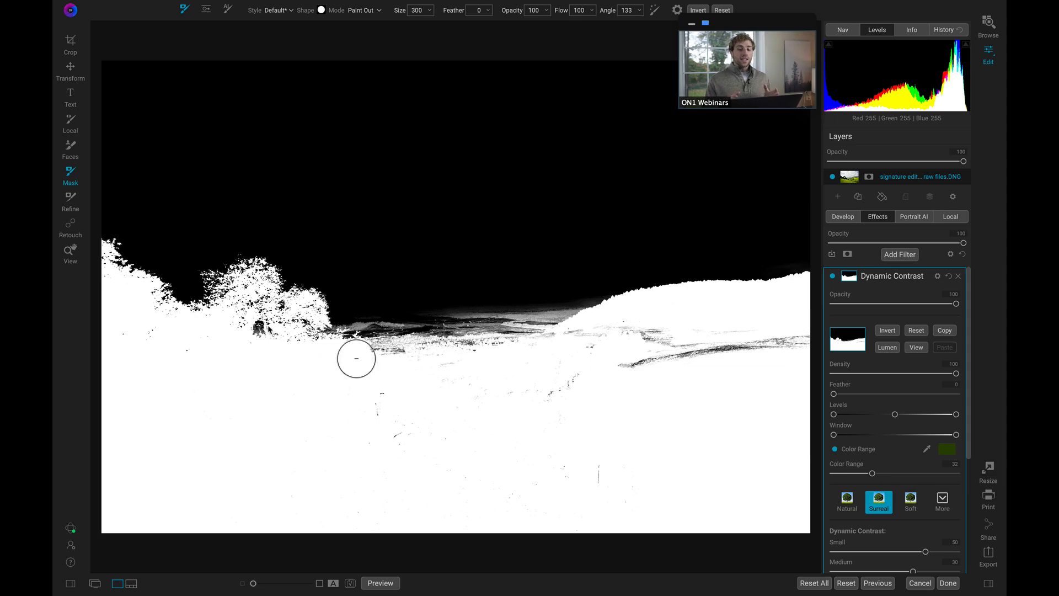
pyautogui.click(916, 347)
pyautogui.click(833, 277)
pyautogui.click(832, 277)
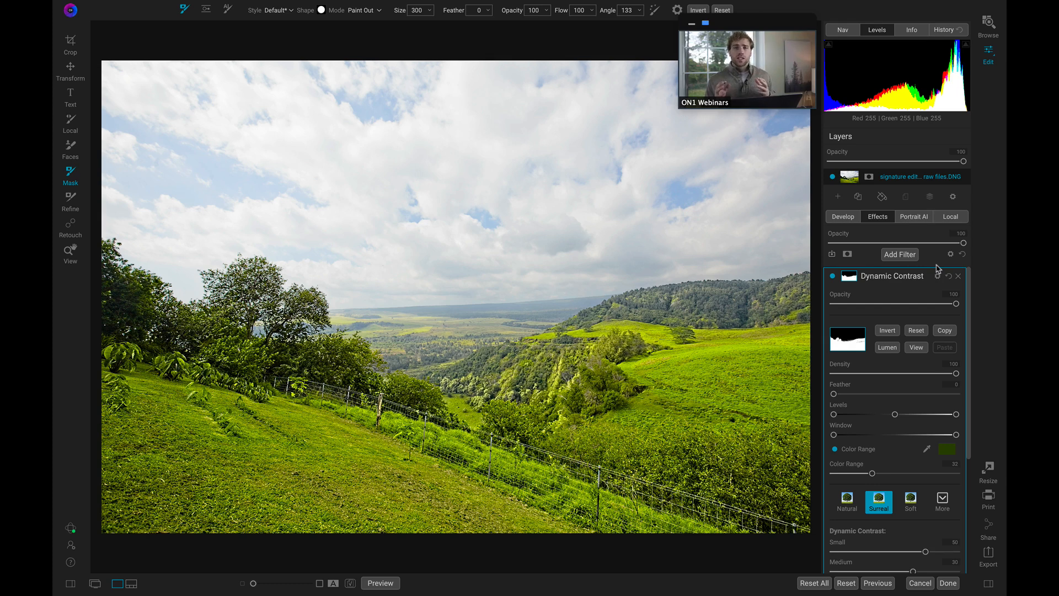
# Darken the sky with a local adjustment using a slightly tilted gradient along the horizon, and compare it off and on.
pyautogui.click(953, 217)
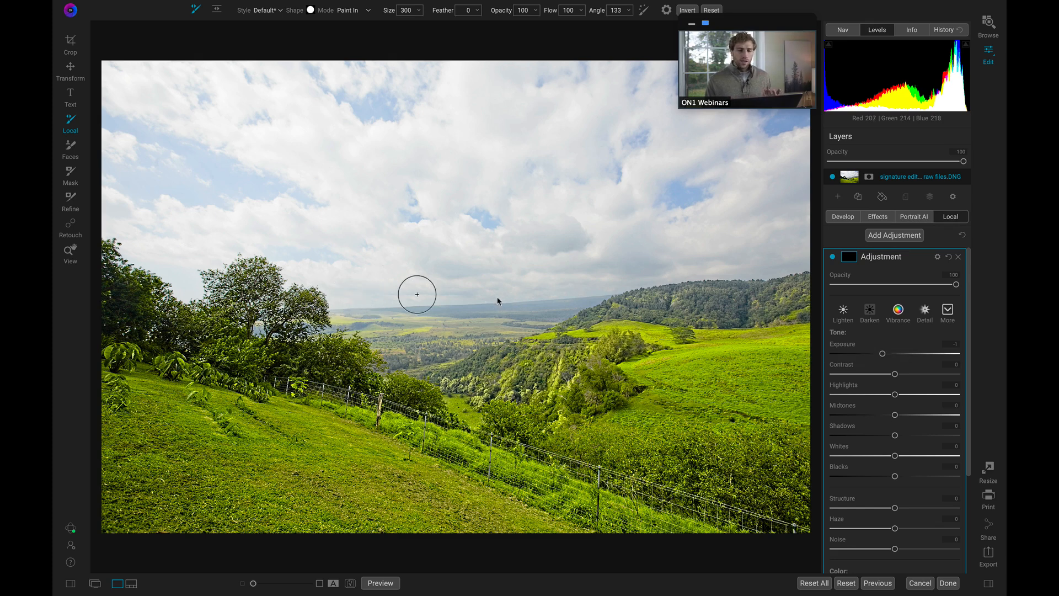
pyautogui.press('g')
pyautogui.click(533, 301)
pyautogui.moveTo(572, 300); pyautogui.dragTo(286, 313)
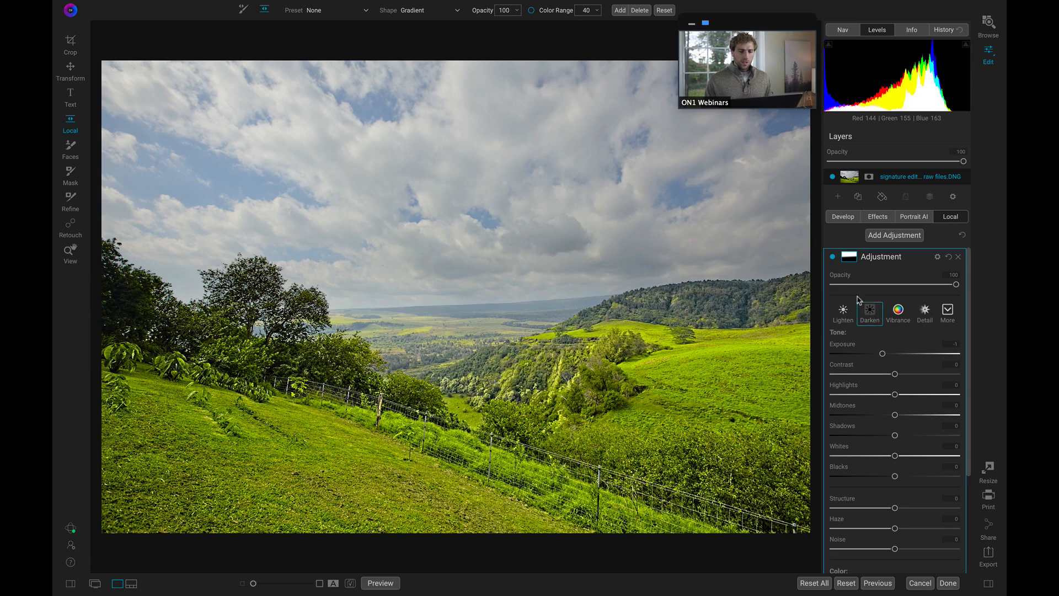
pyautogui.click(832, 257)
pyautogui.click(833, 258)
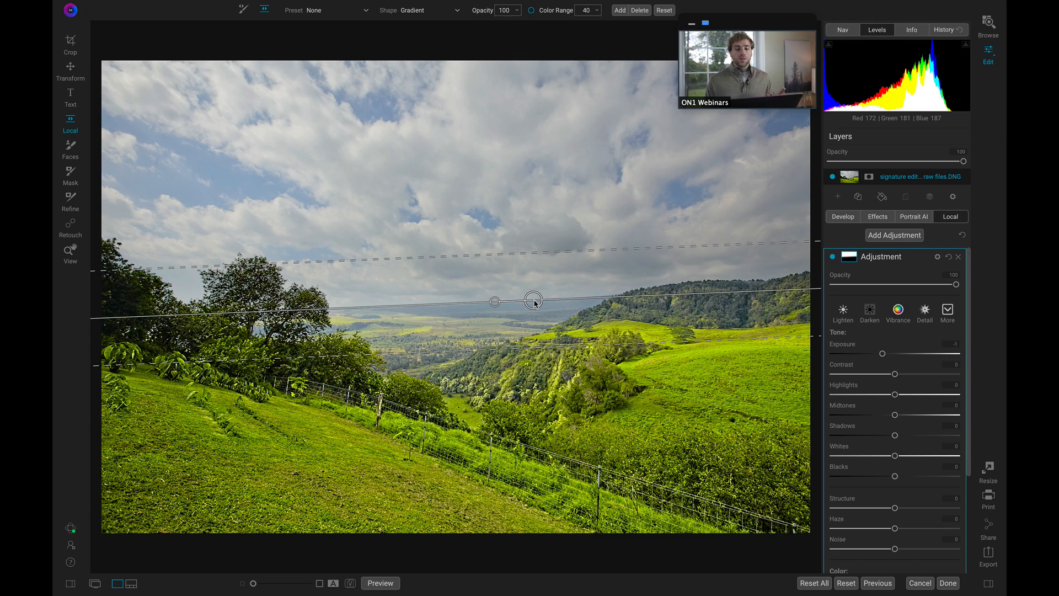
# Turn on Color Range for the gradient and sample the pale sky just above the horizon by moving the gradient's center.
pyautogui.click(532, 10)
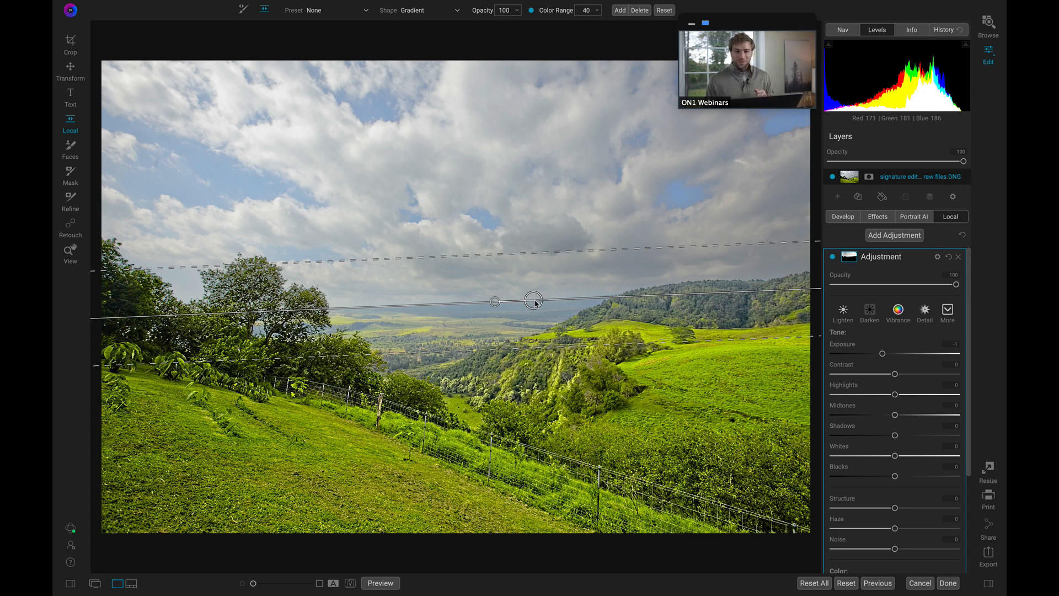
pyautogui.moveTo(533, 300); pyautogui.dragTo(512, 295)
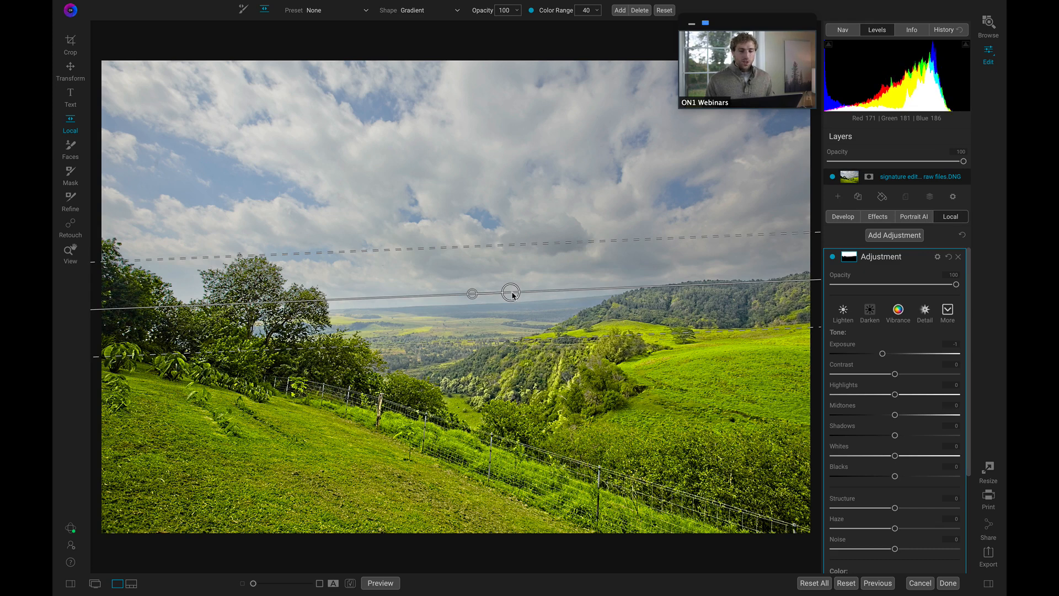
pyautogui.moveTo(512, 295)
pyautogui.mouseDown()
pyautogui.moveTo(537, 289)
pyautogui.moveTo(511, 290)
pyautogui.moveTo(521, 310)
pyautogui.moveTo(521, 295)
pyautogui.mouseUp()
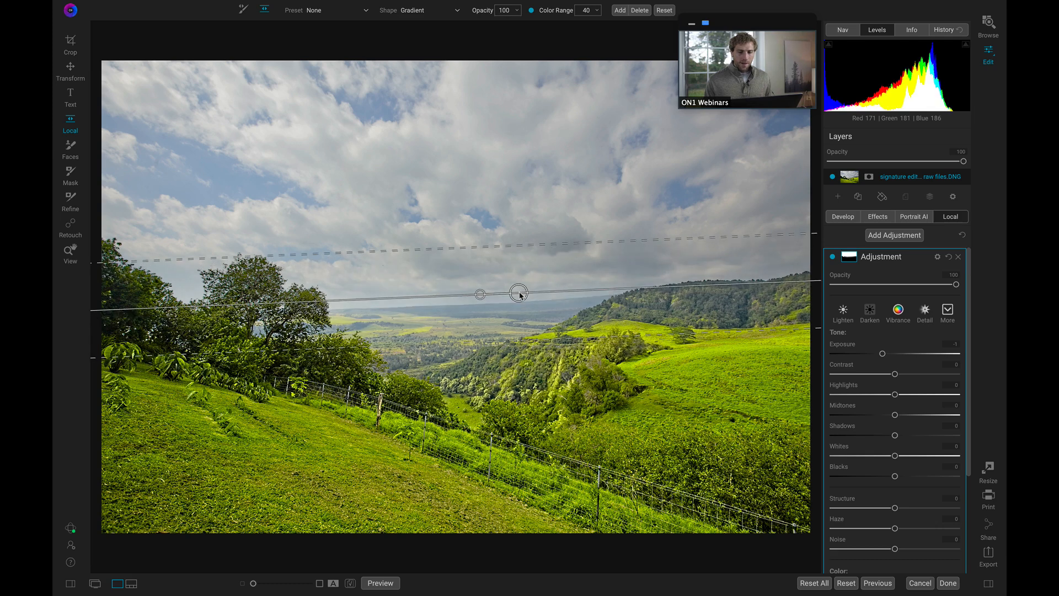
# Reposition the gradient's center at the horizon between the tree and the hill in mask view, and compare the adjustment off and on.
pyautogui.click(896, 294)
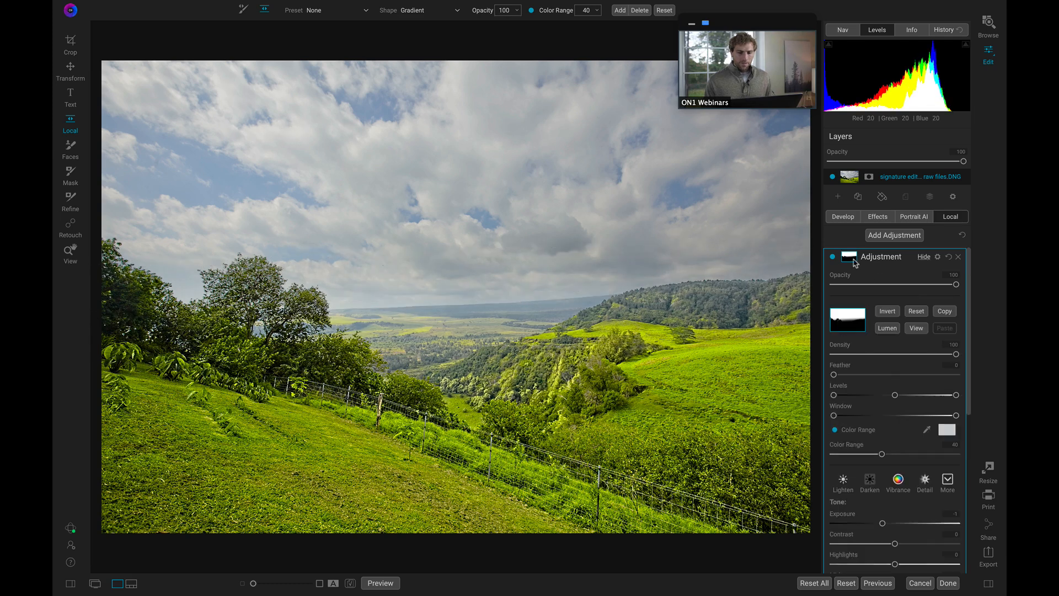
pyautogui.click(923, 327)
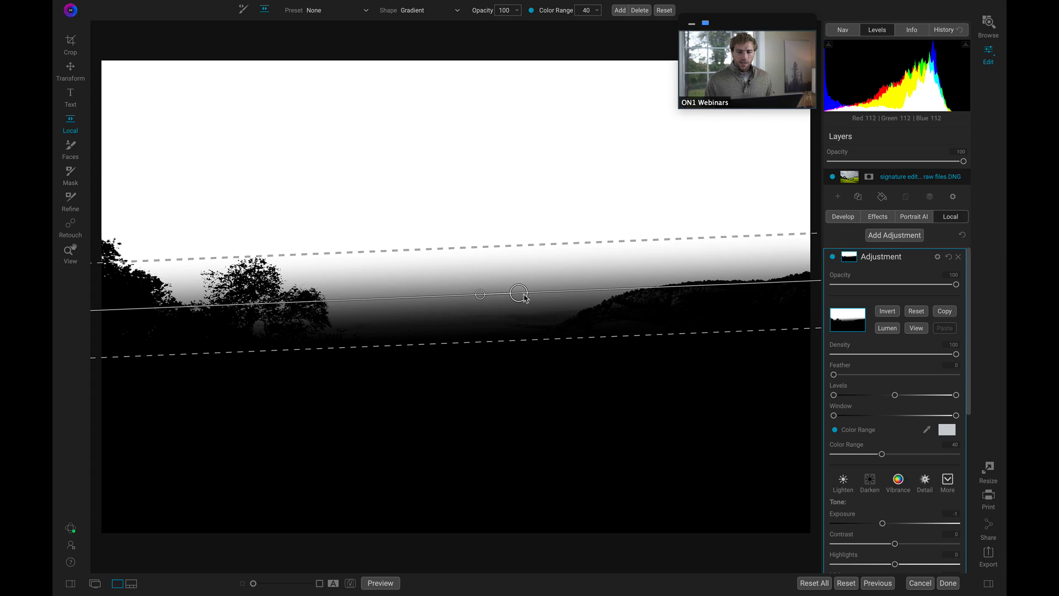
pyautogui.moveTo(518, 293); pyautogui.dragTo(483, 303)
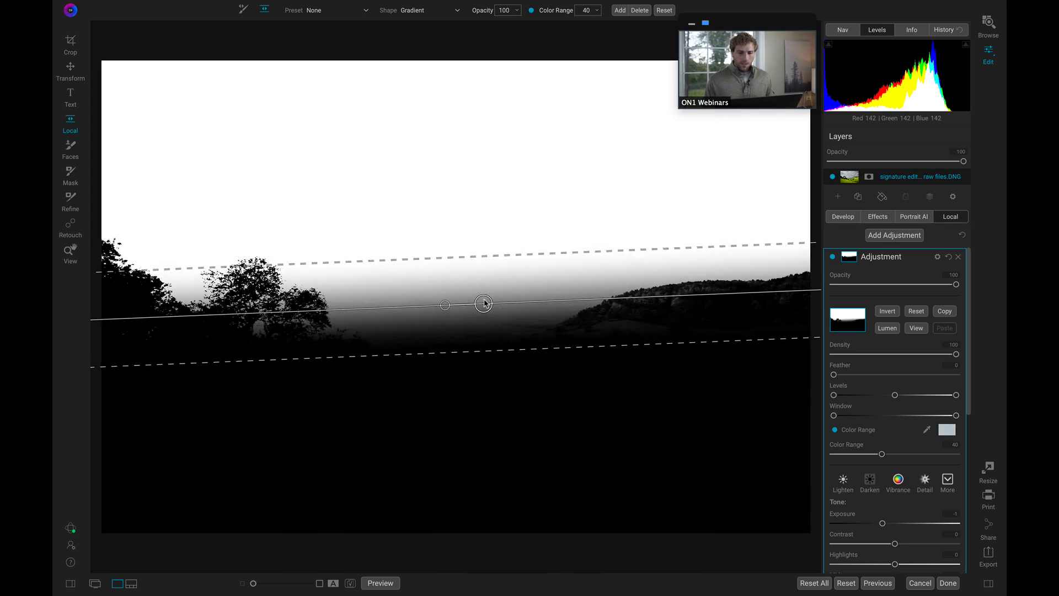
pyautogui.moveTo(483, 303)
pyautogui.mouseDown()
pyautogui.moveTo(487, 350)
pyautogui.moveTo(483, 286)
pyautogui.moveTo(505, 294)
pyautogui.moveTo(482, 300)
pyautogui.mouseUp()
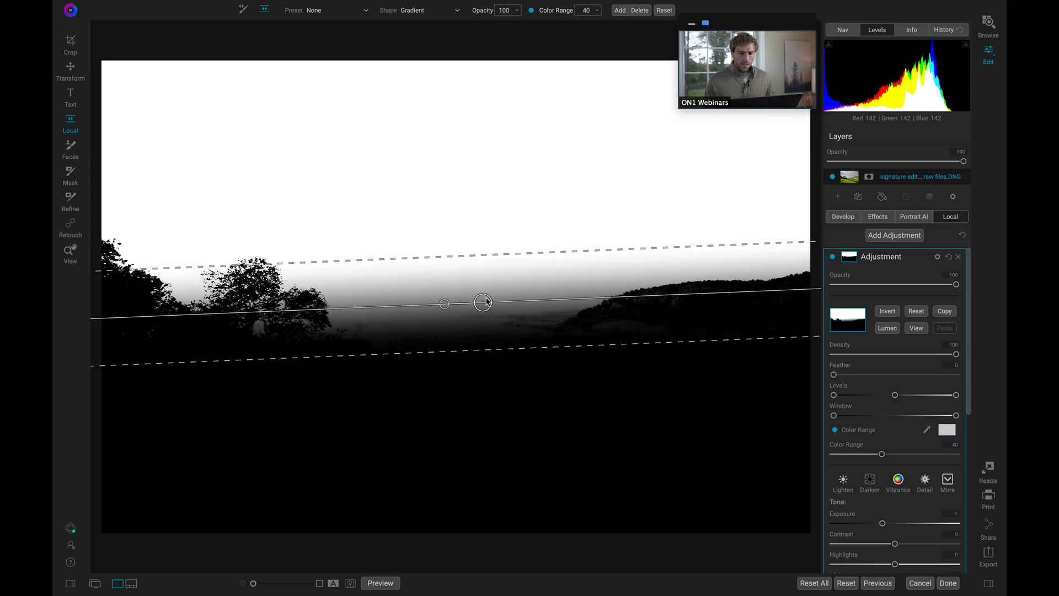
pyautogui.click(916, 328)
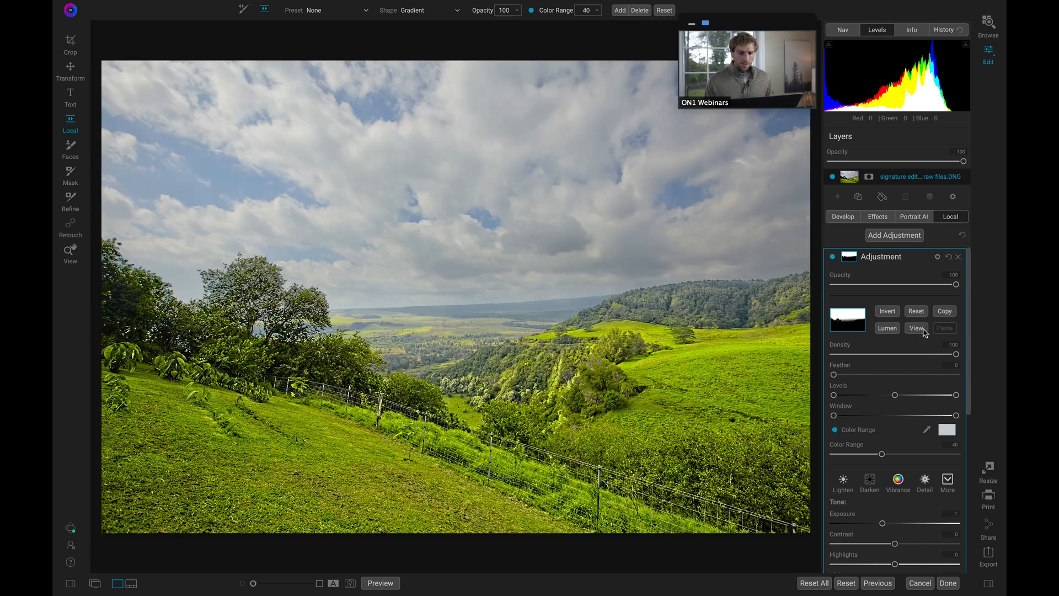
pyautogui.click(833, 258)
pyautogui.click(833, 257)
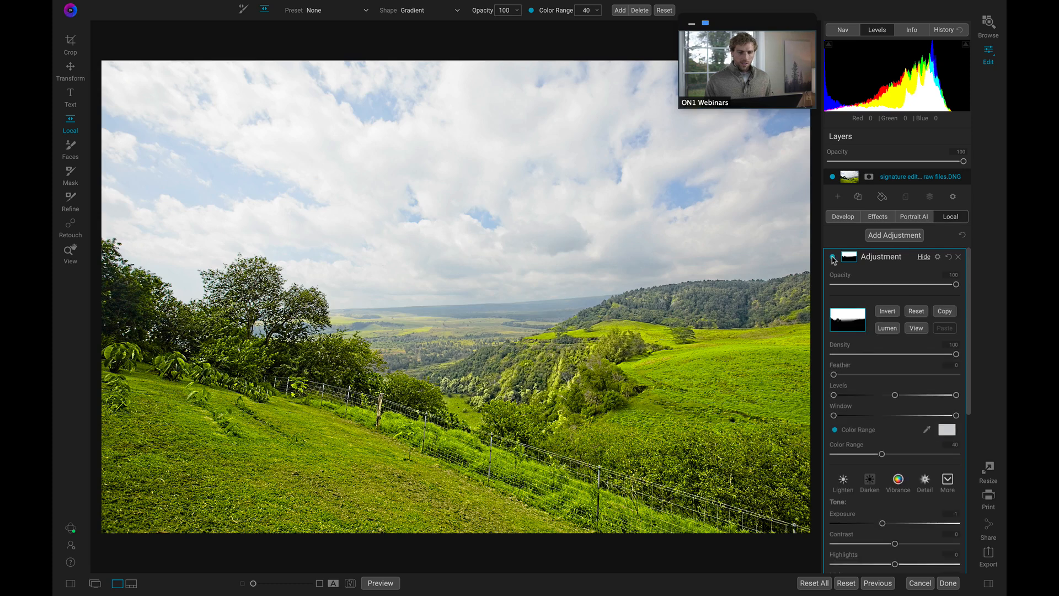